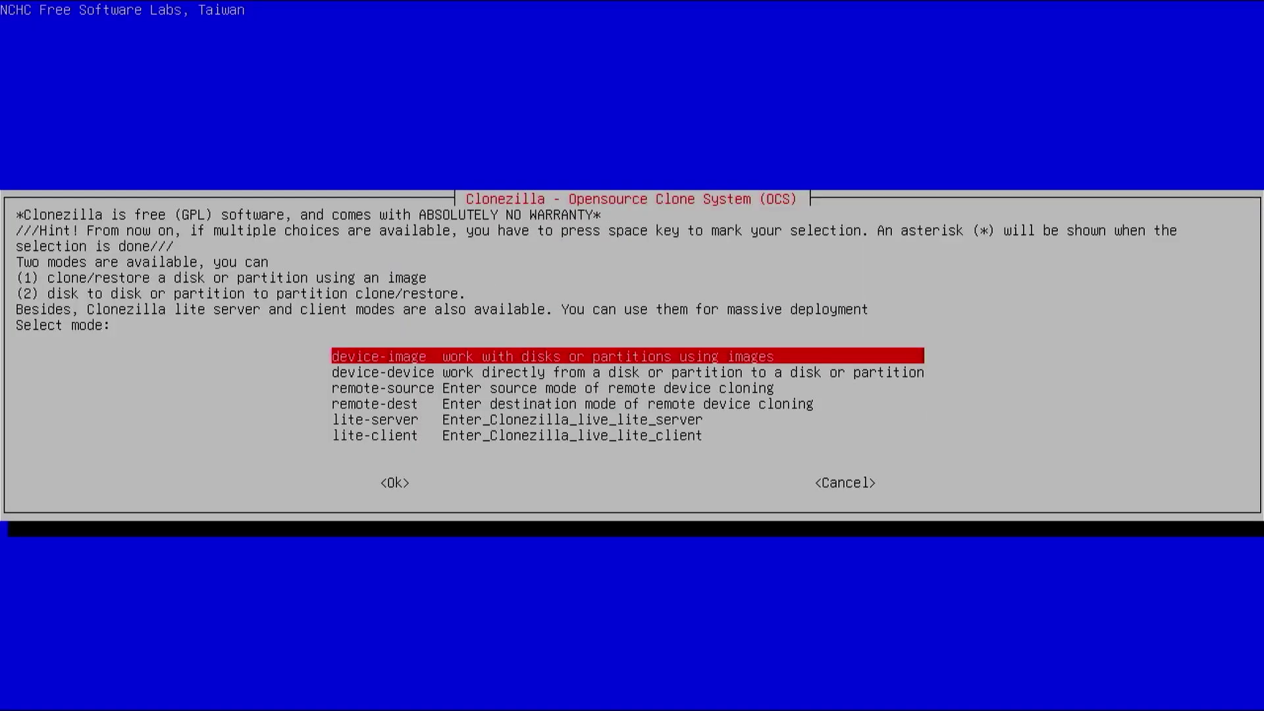
# Step: Choose device-image mode with local_dev as the location of the Clonezilla image directory, and continue to device detection
pyautogui.press('Return')
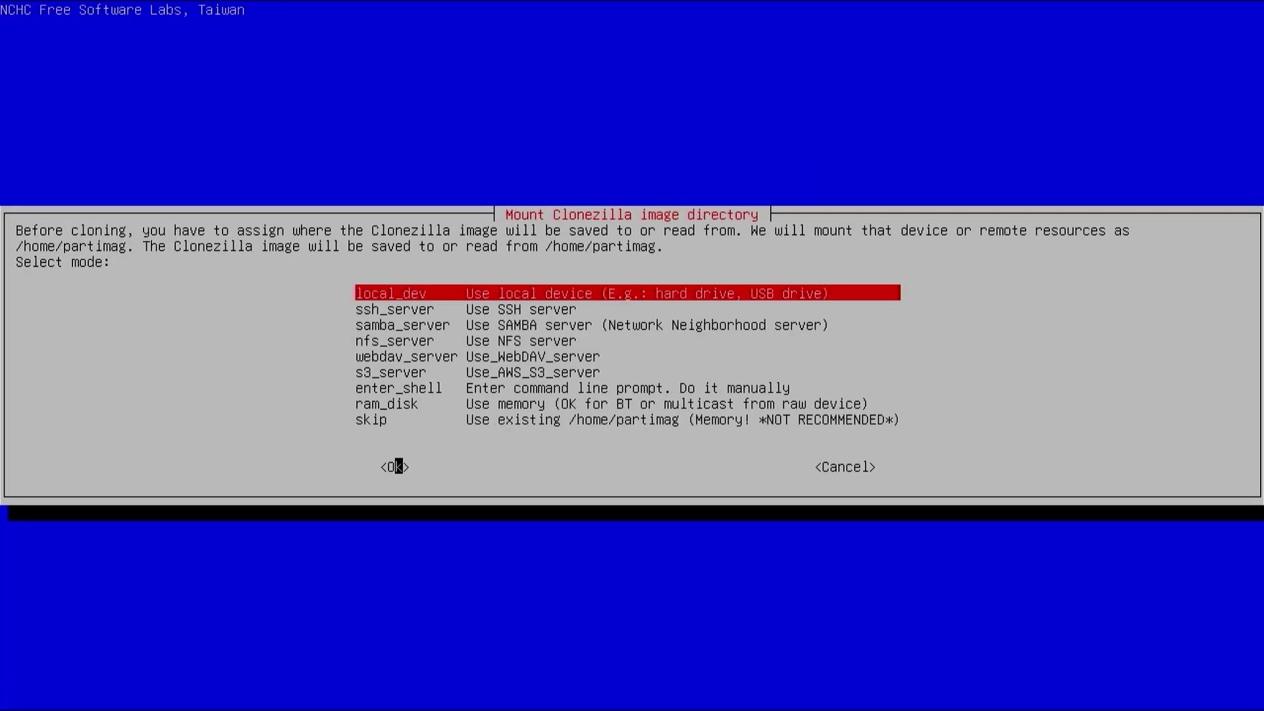
pyautogui.press('Return')
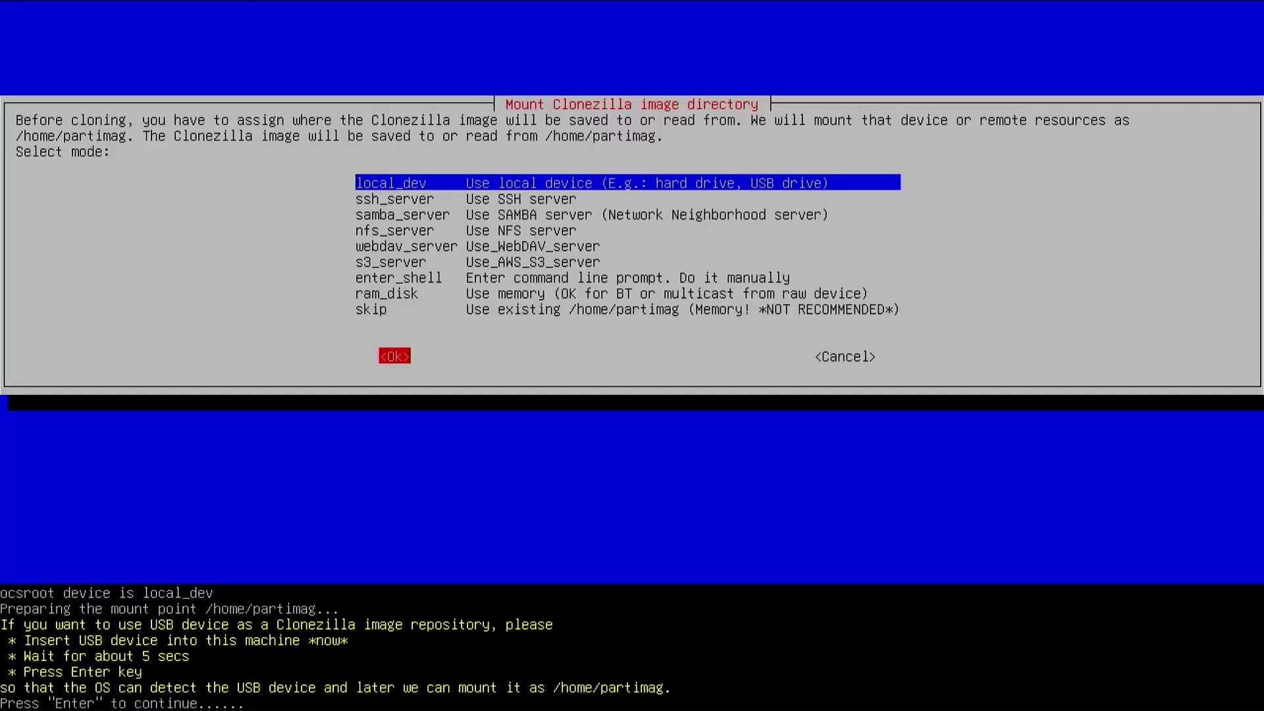
pyautogui.press('Return')
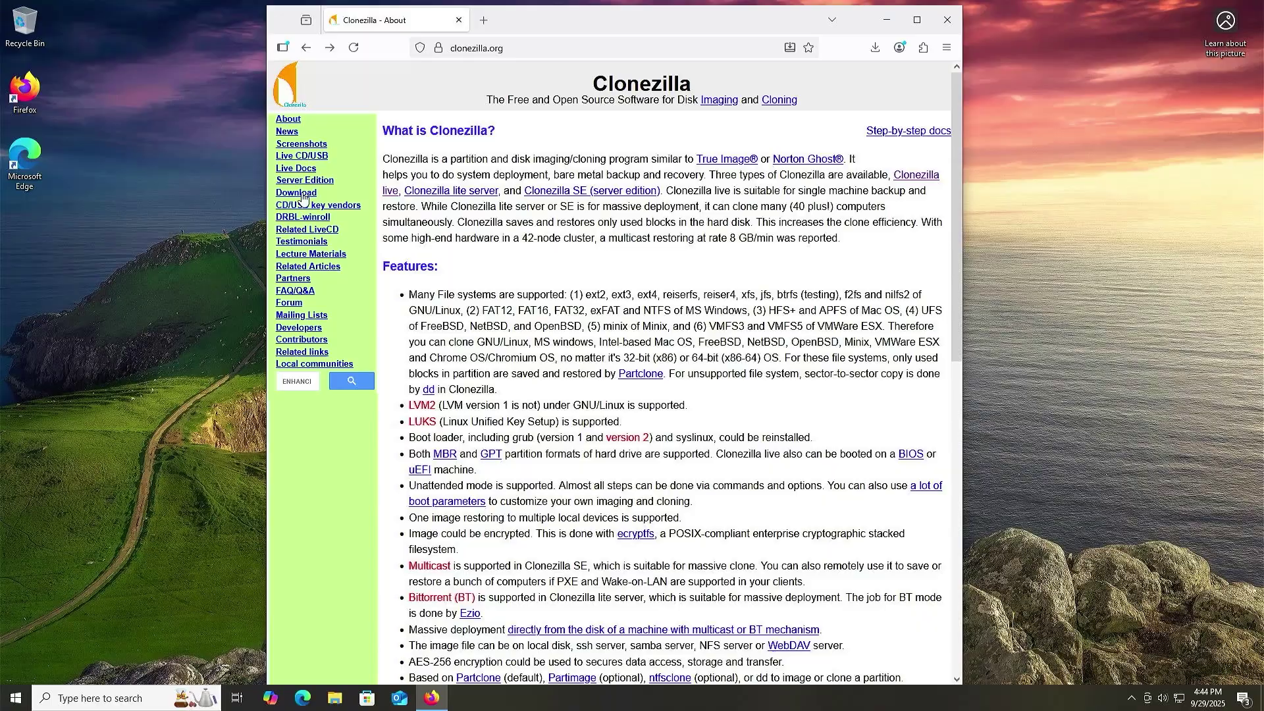
# Step: Open the stable 3.2.2-15 Clonezilla live download page and choose the amd64 architecture and zip file type
pyautogui.click(299, 194)
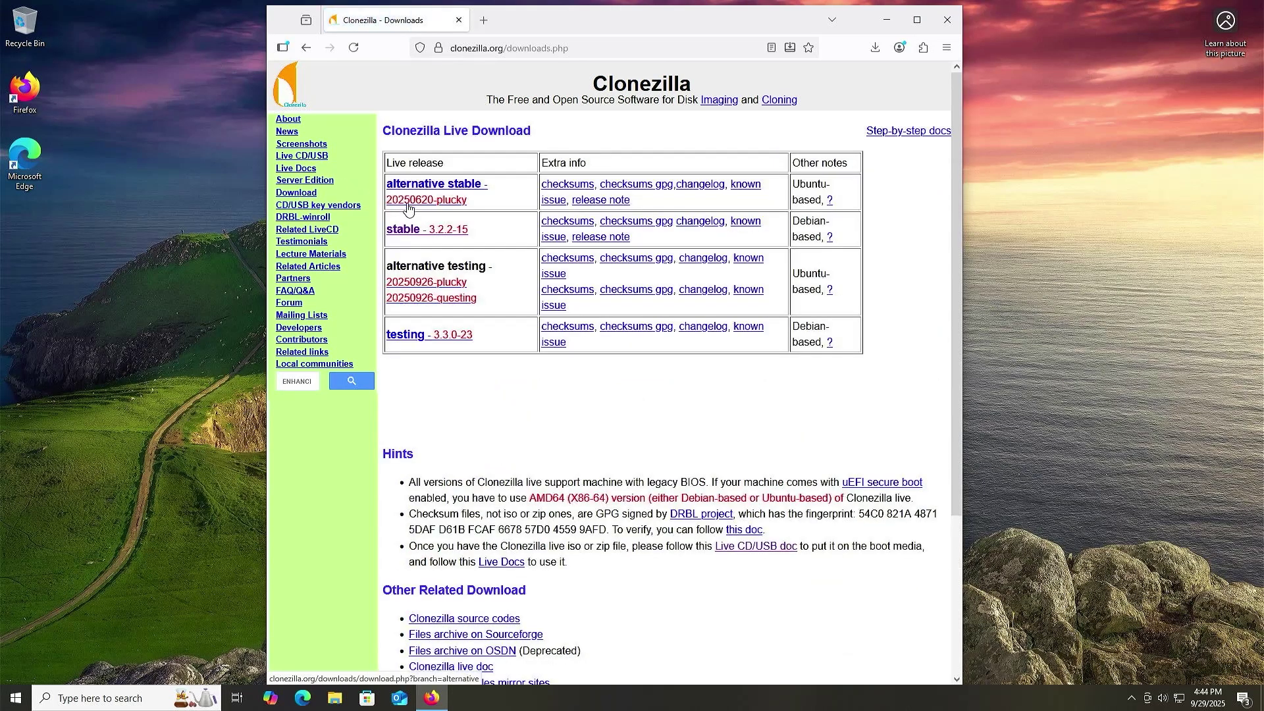
pyautogui.click(414, 235)
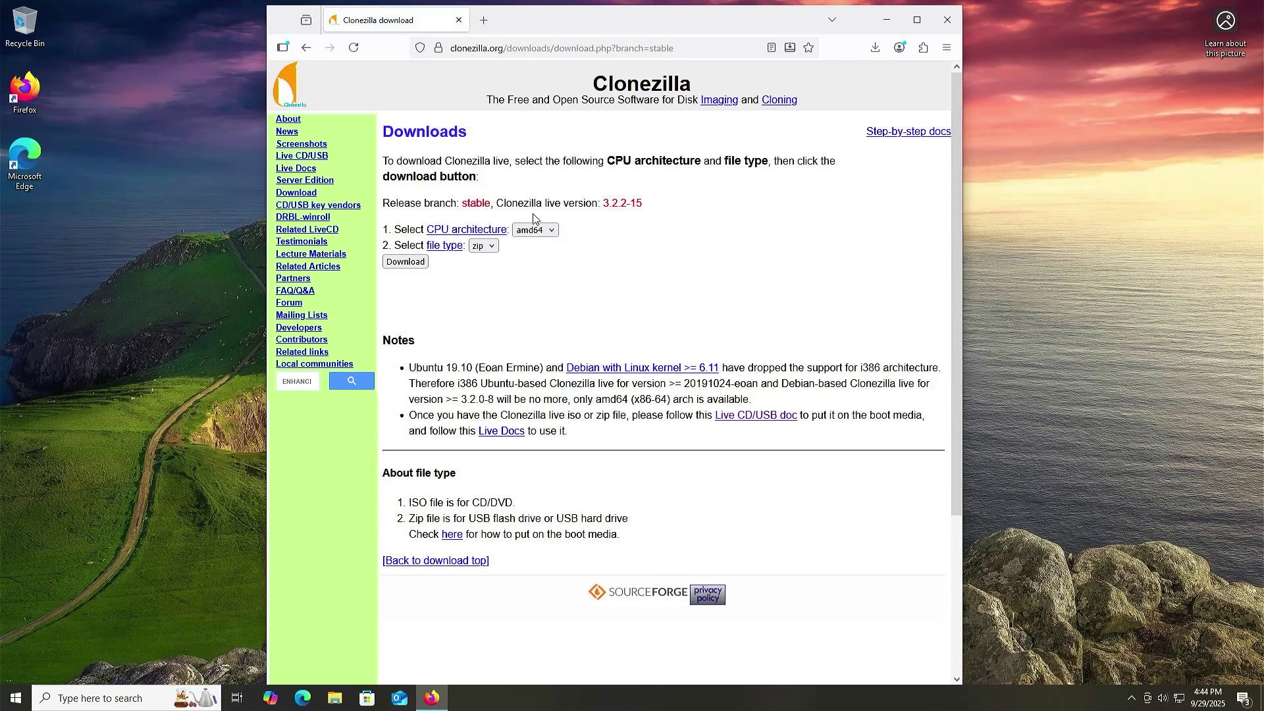
pyautogui.click(552, 232)
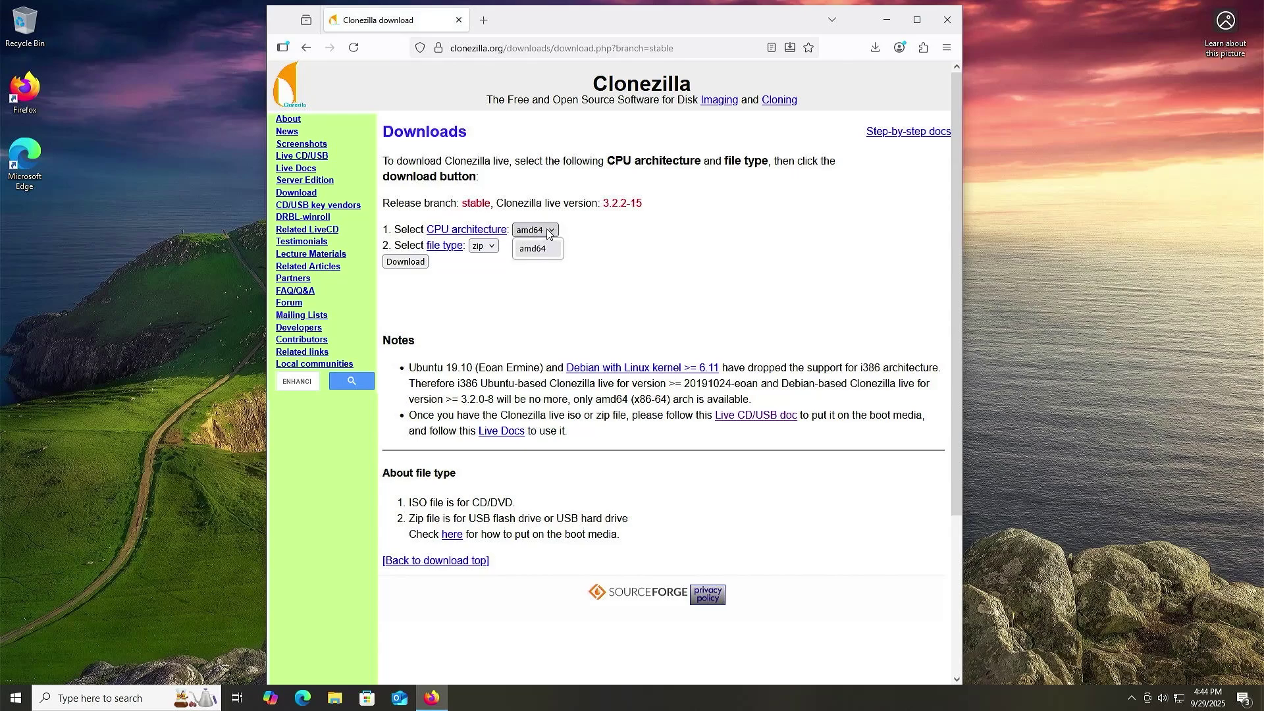
pyautogui.click(547, 244)
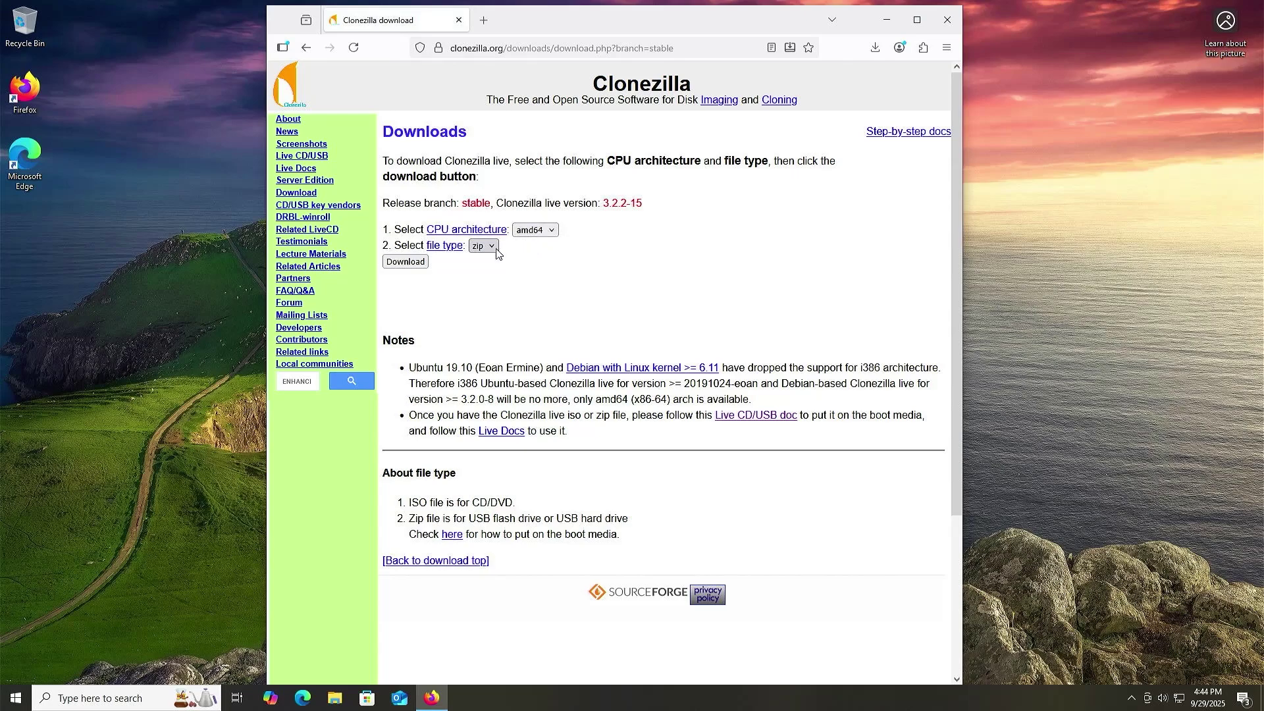
pyautogui.click(496, 252)
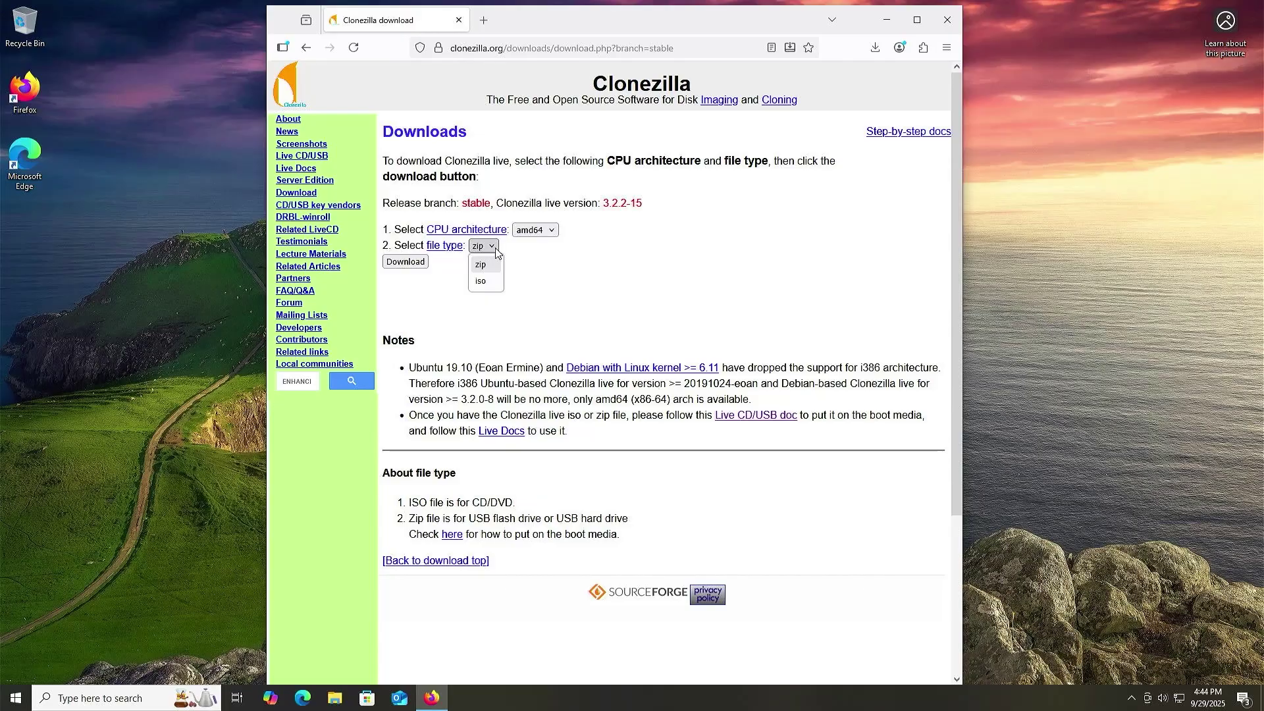
pyautogui.click(496, 253)
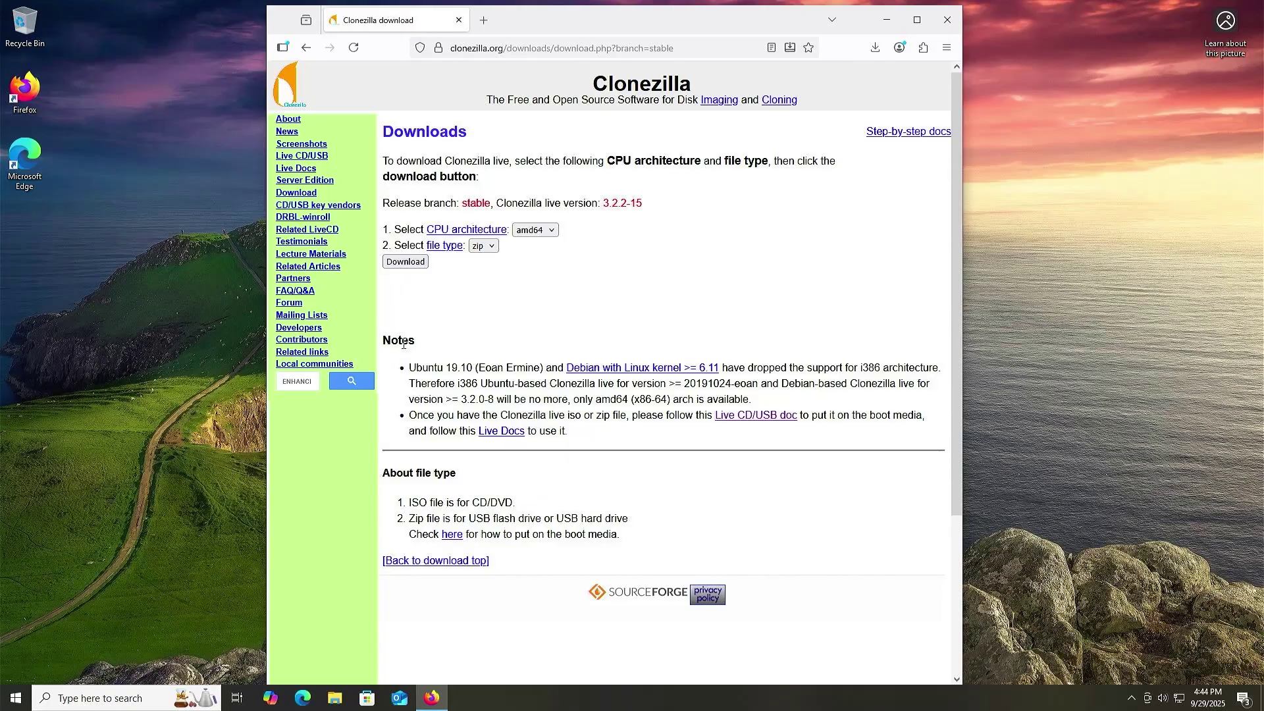
# Step: In File Explorer, extract the clonezilla-live-3.2.2-15-amd64 archive from Downloads into its own folder
pyautogui.click(335, 697)
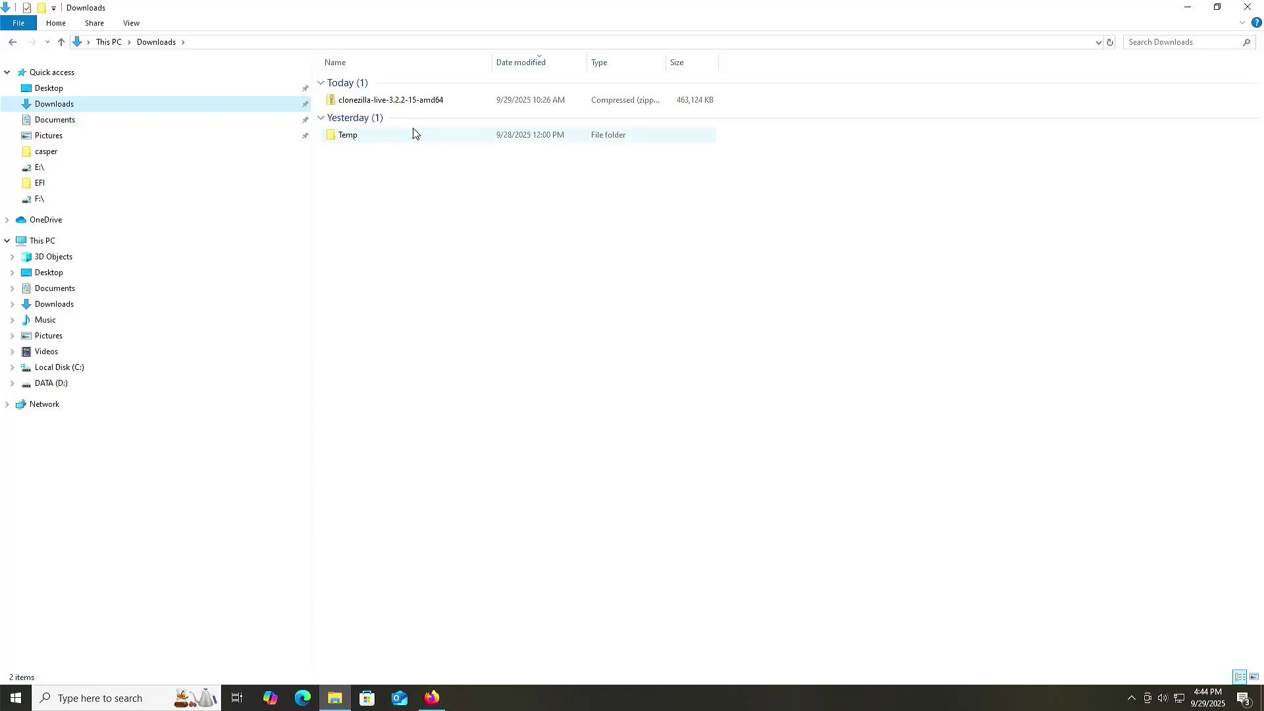
pyautogui.click(408, 104)
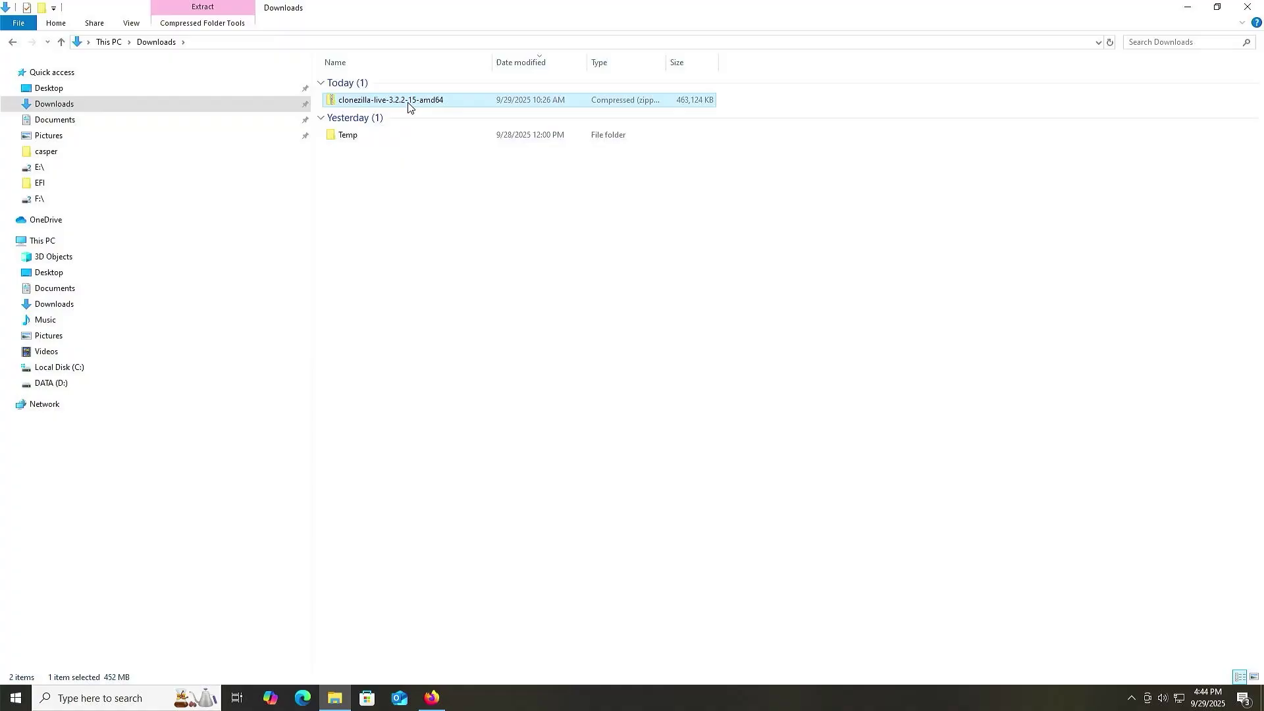
pyautogui.rightClick(408, 104)
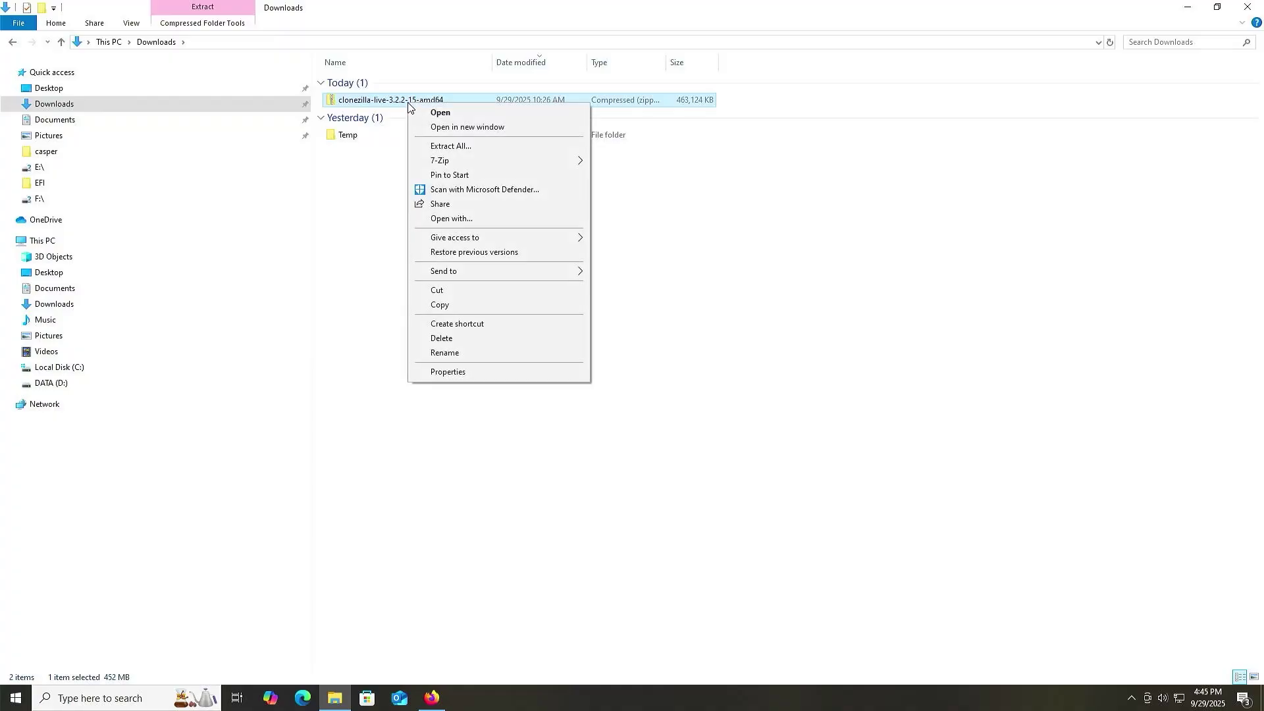
pyautogui.click(471, 150)
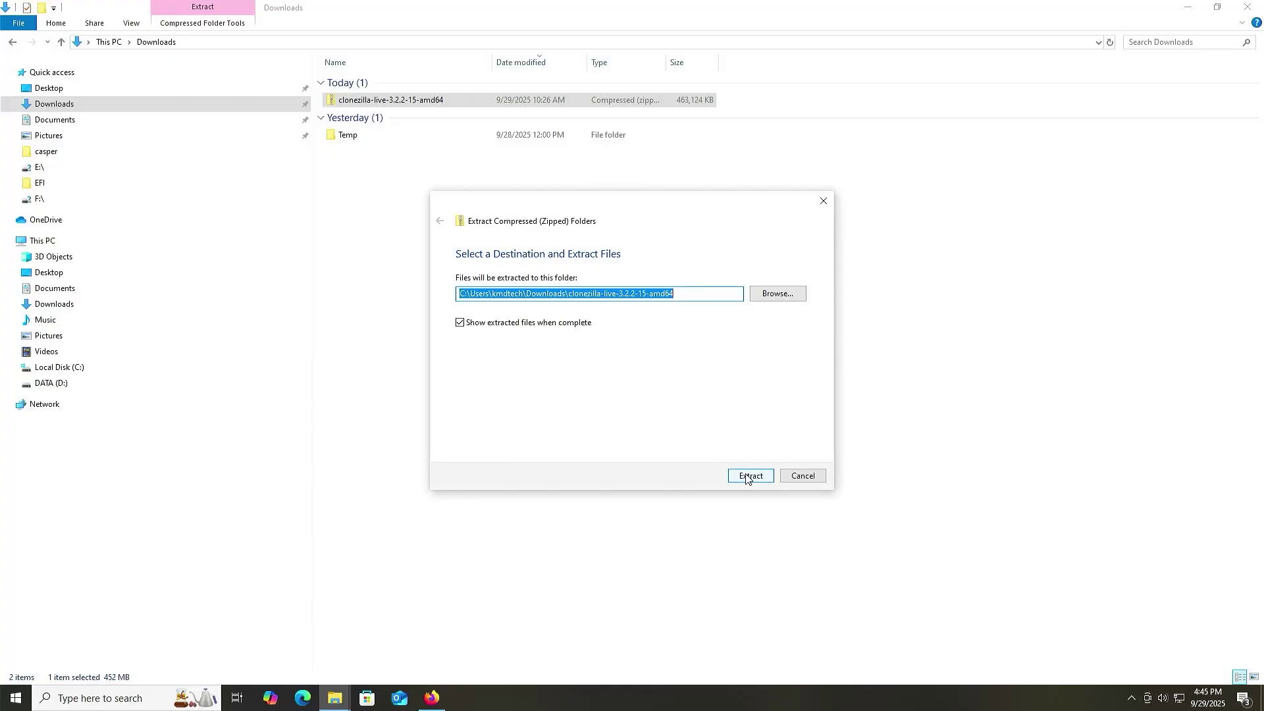
pyautogui.click(747, 477)
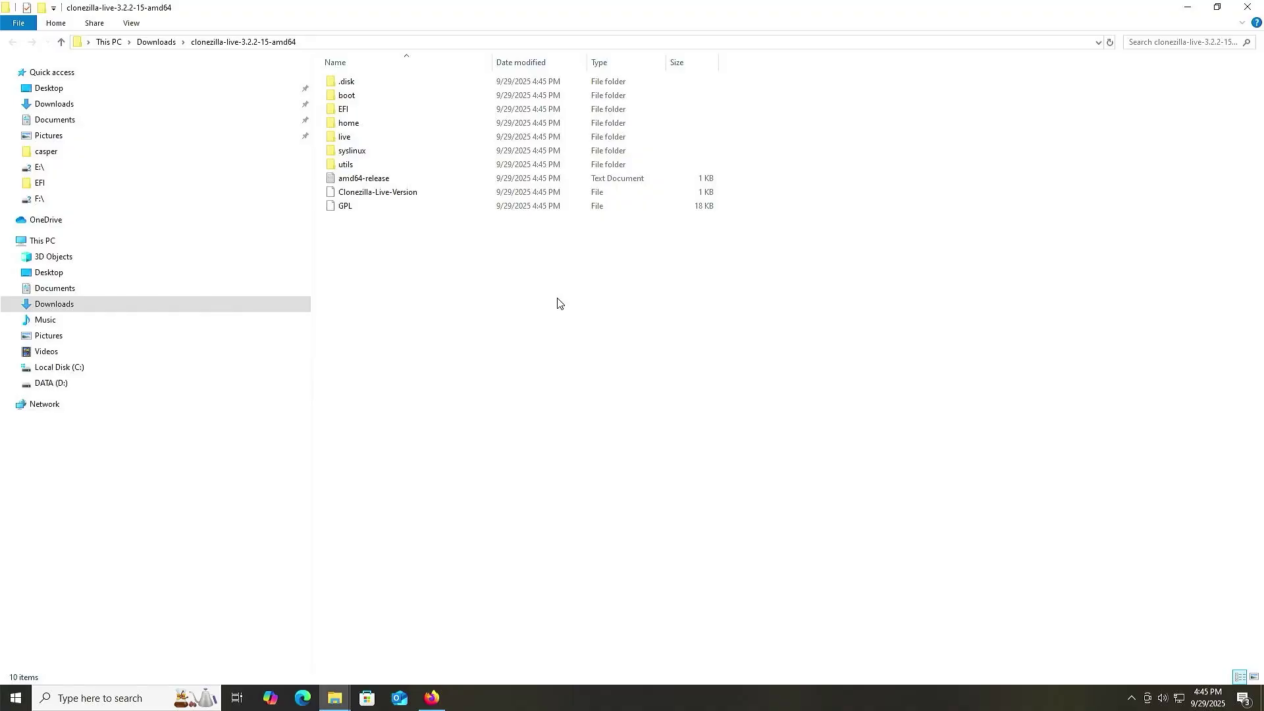
# Step: Open Disk Management and examine the partition layout of Disk 0 and Disk 1
pyautogui.press('super')
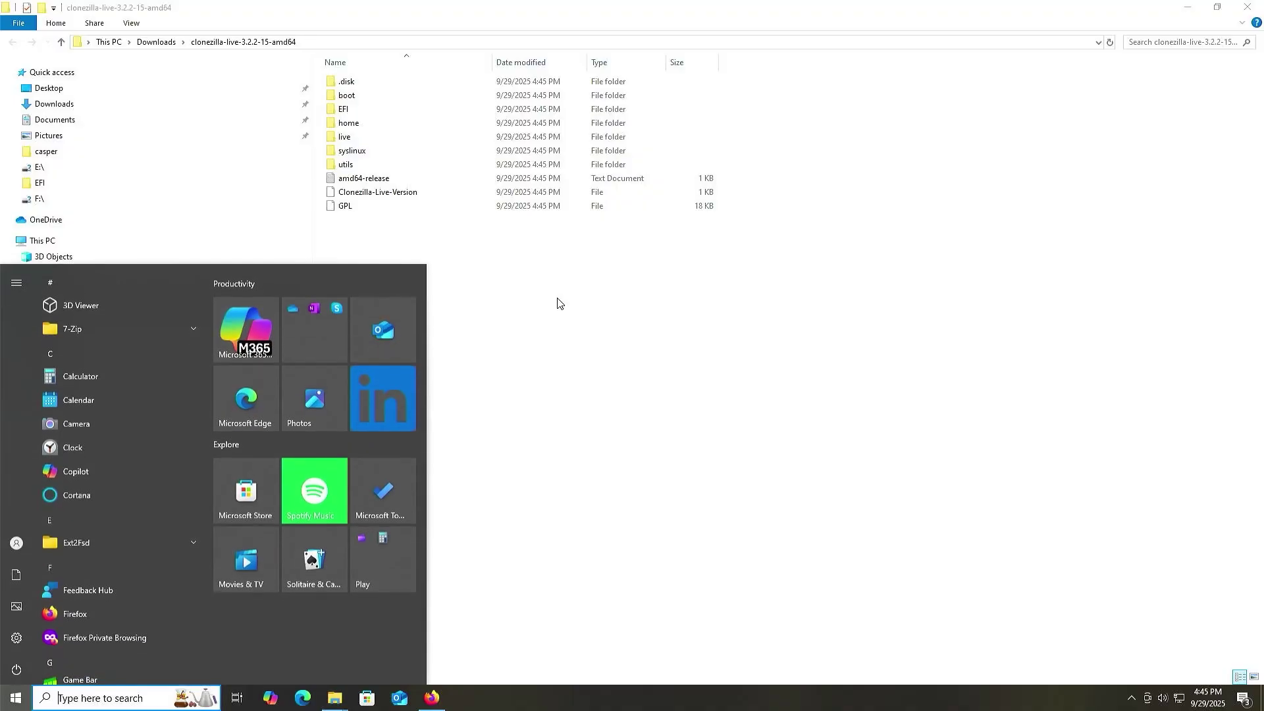
pyautogui.write('disk management')
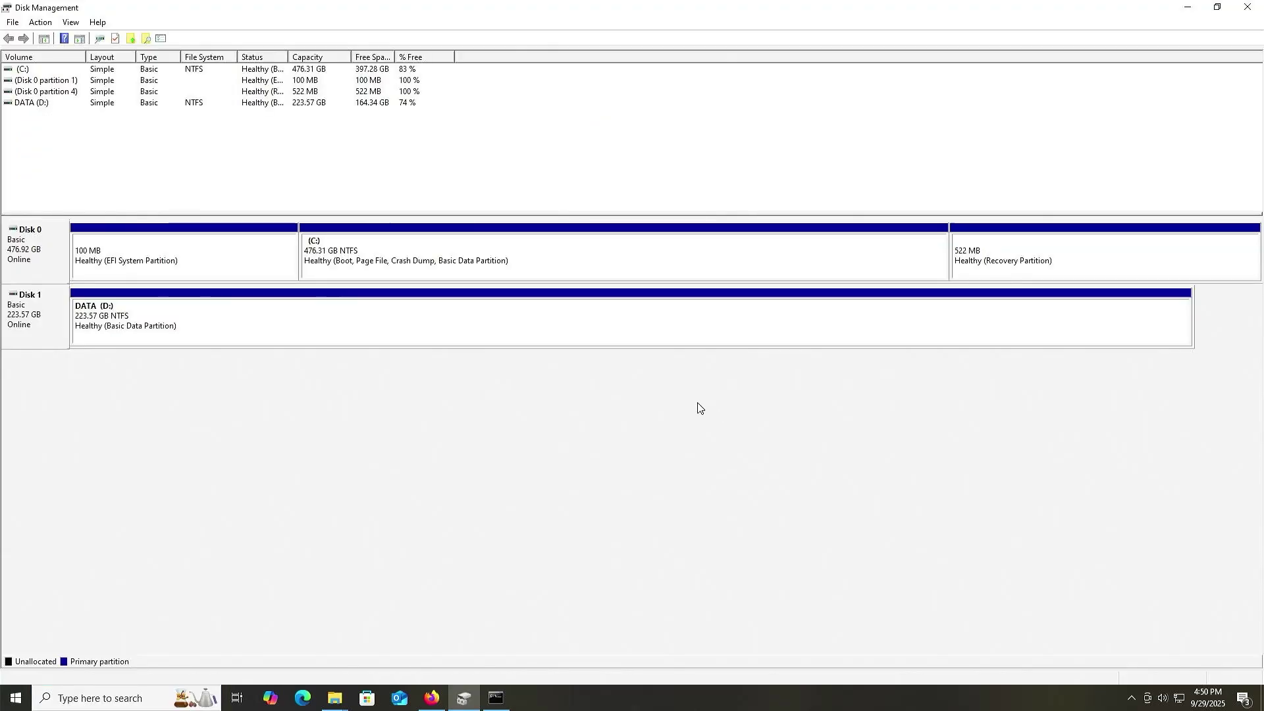
pyautogui.click(50, 257)
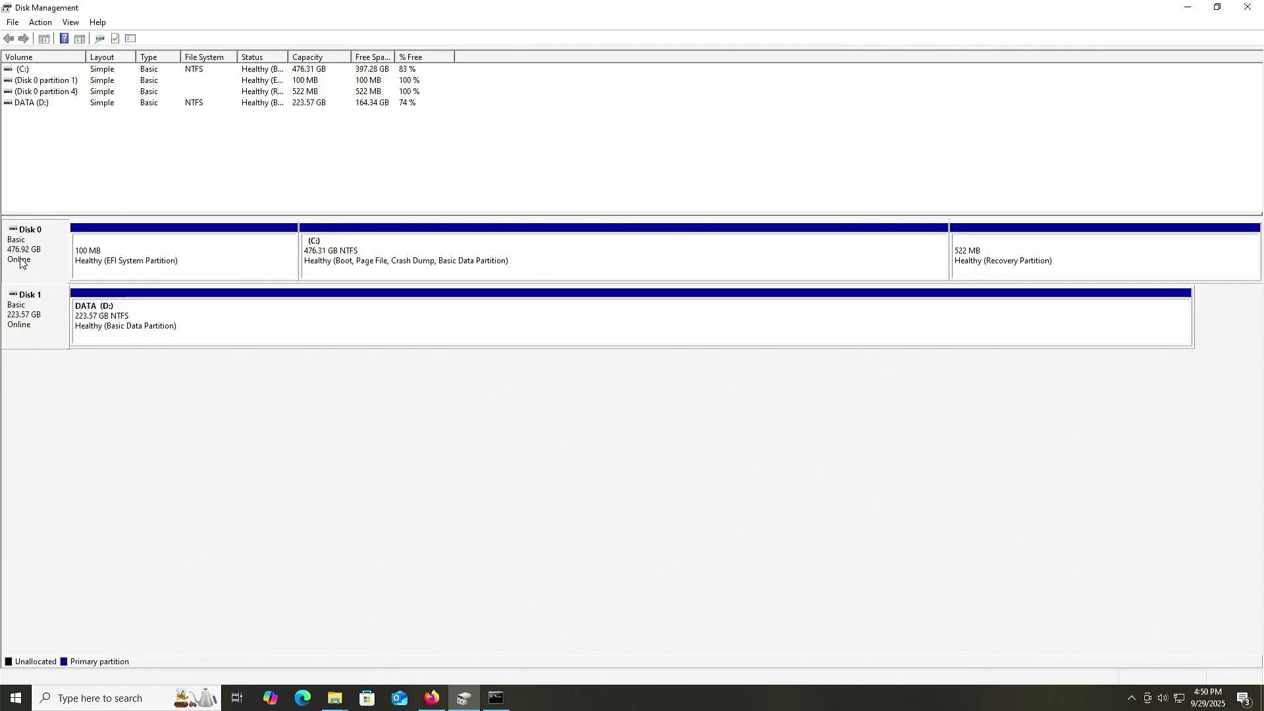
pyautogui.click(166, 266)
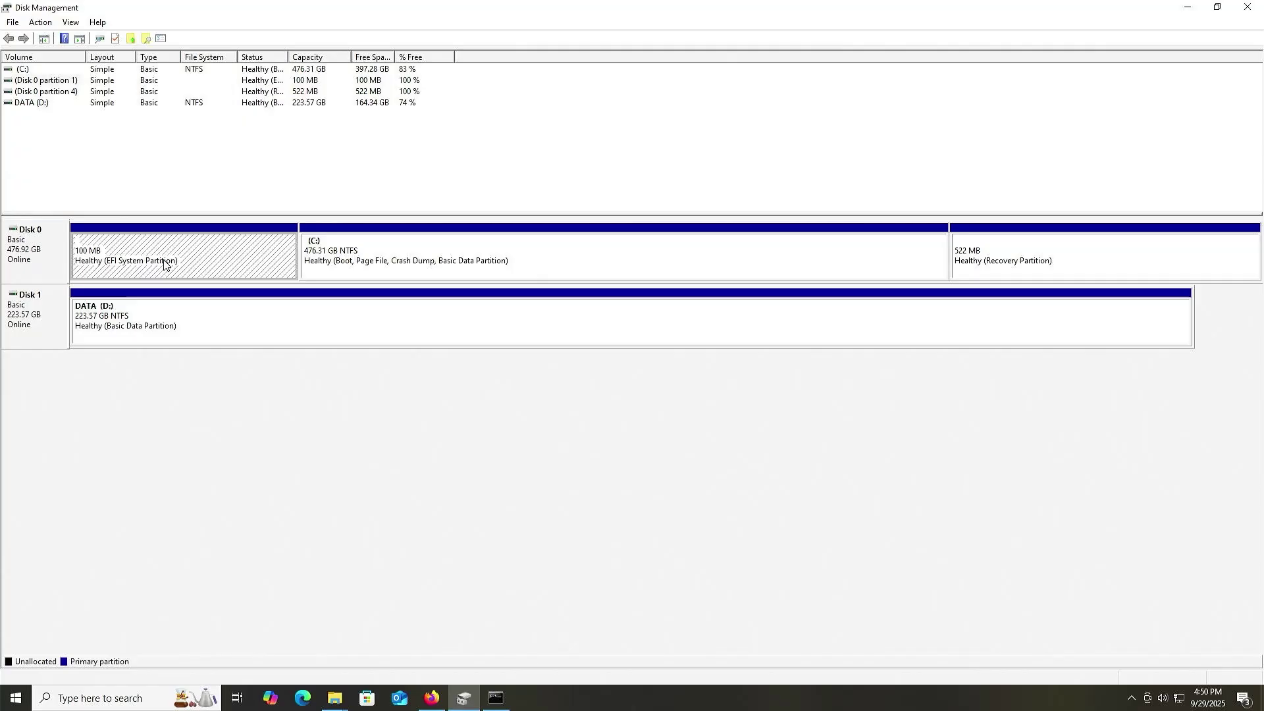
pyautogui.click(517, 275)
pyautogui.click(1051, 262)
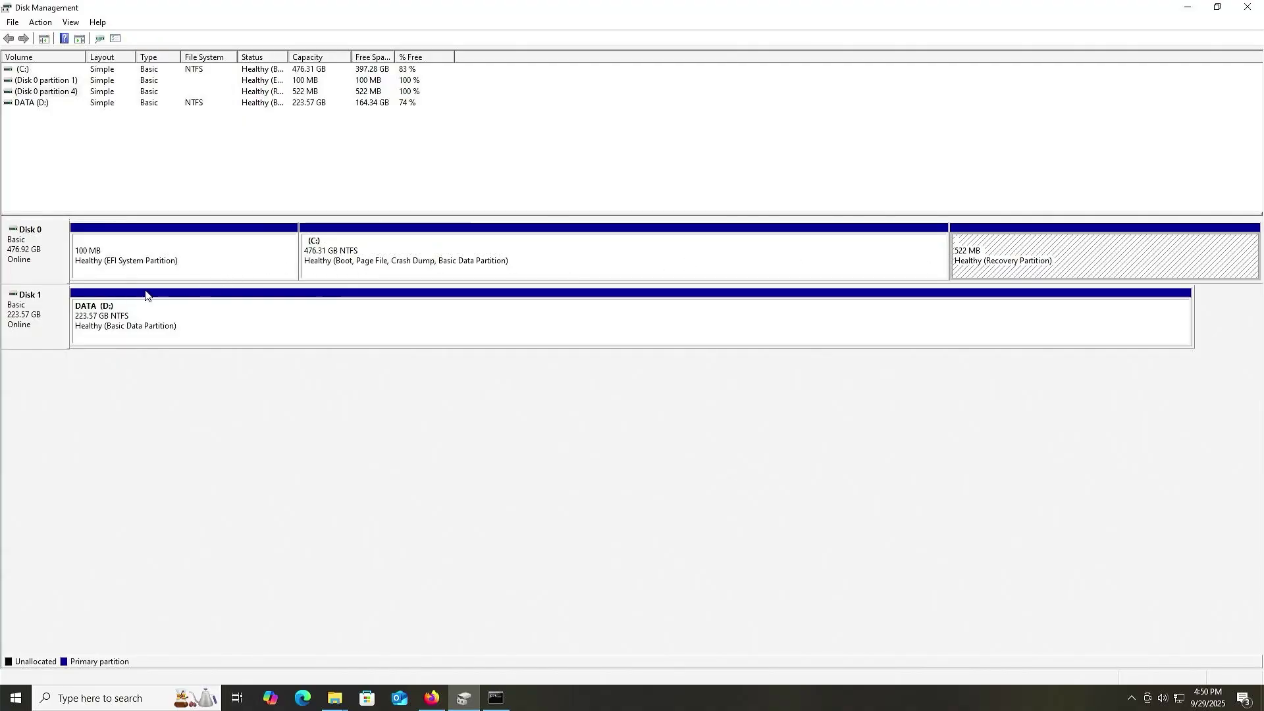
pyautogui.click(46, 335)
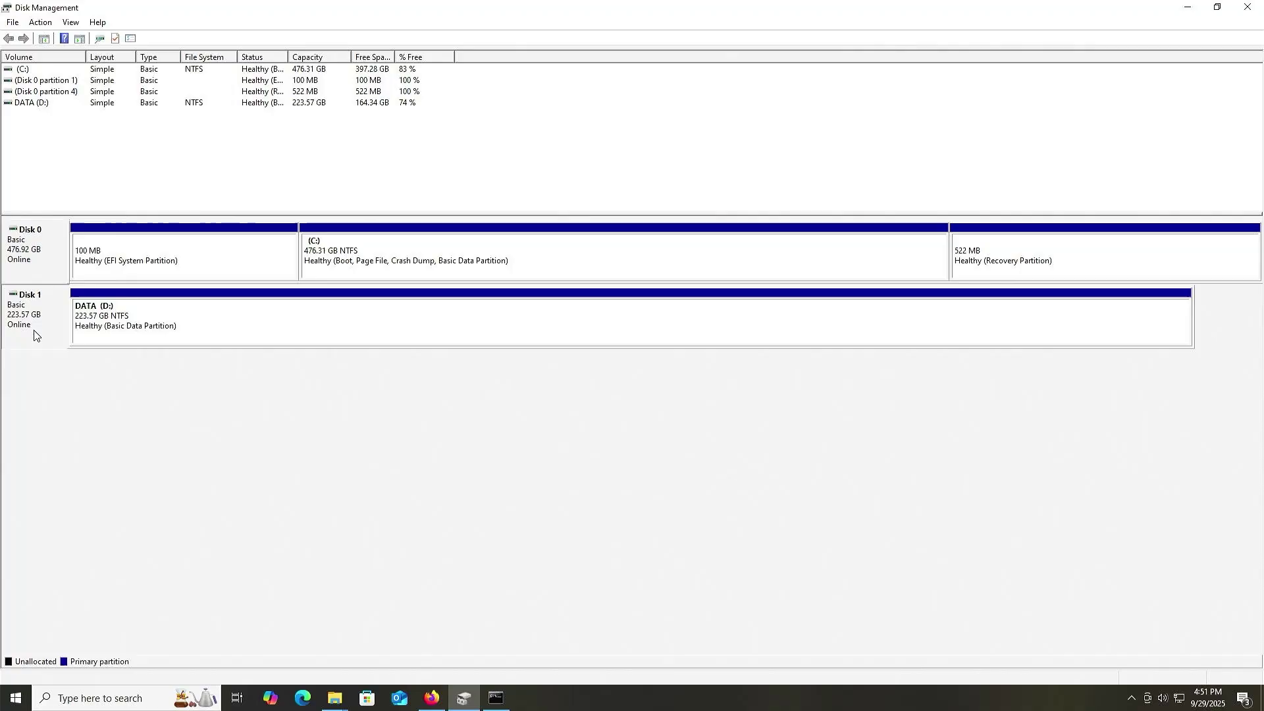
pyautogui.click(202, 320)
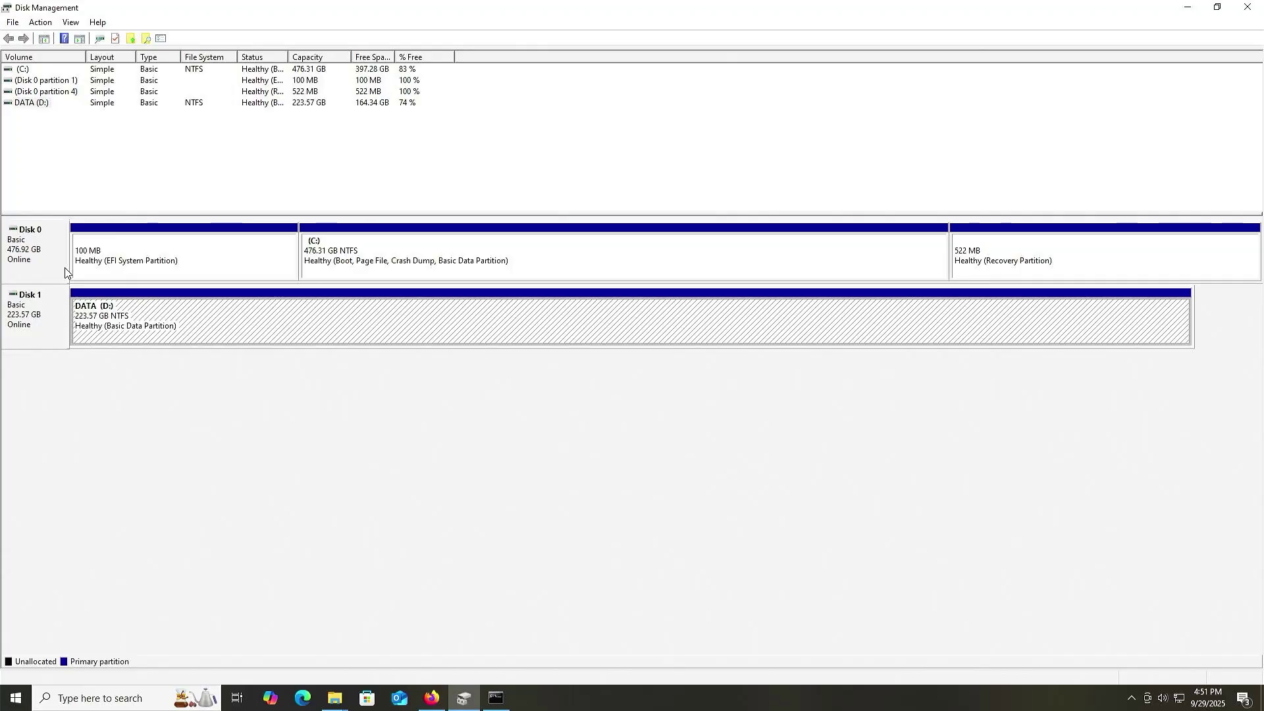
# Step: Review the Disk 0 partitions and check the used space in the C: drive's properties
pyautogui.click(204, 257)
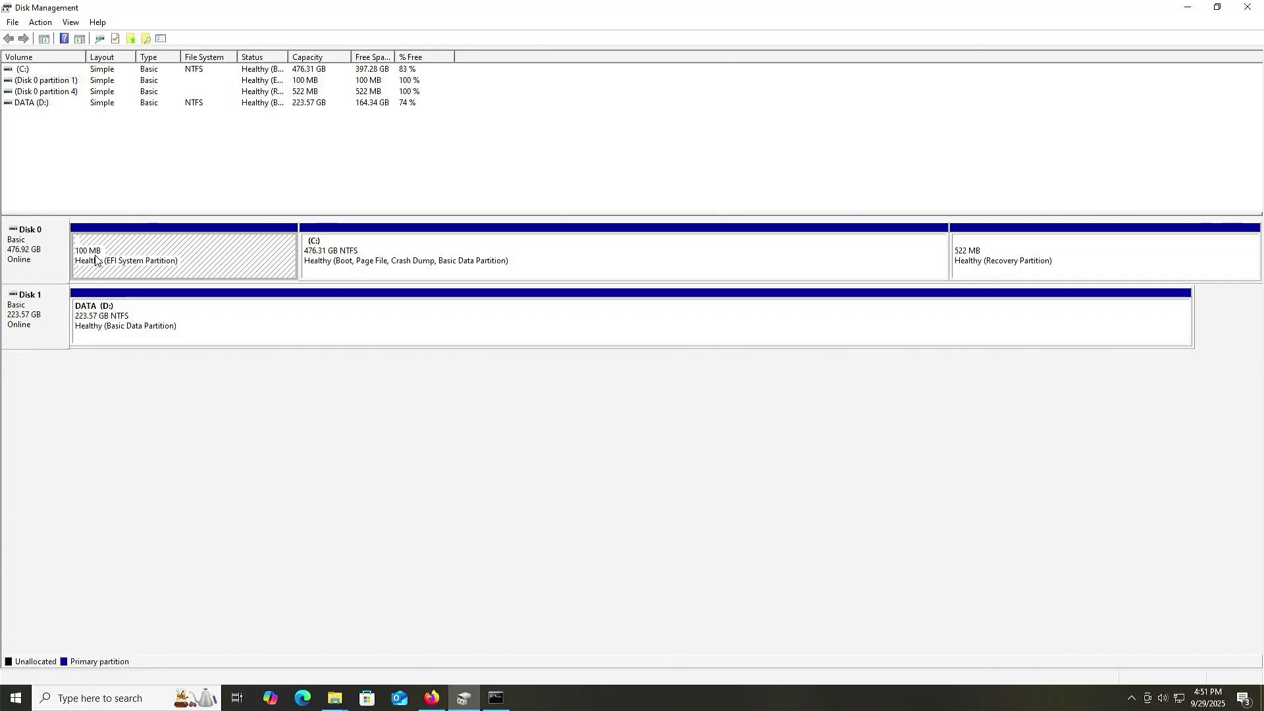
pyautogui.click(434, 251)
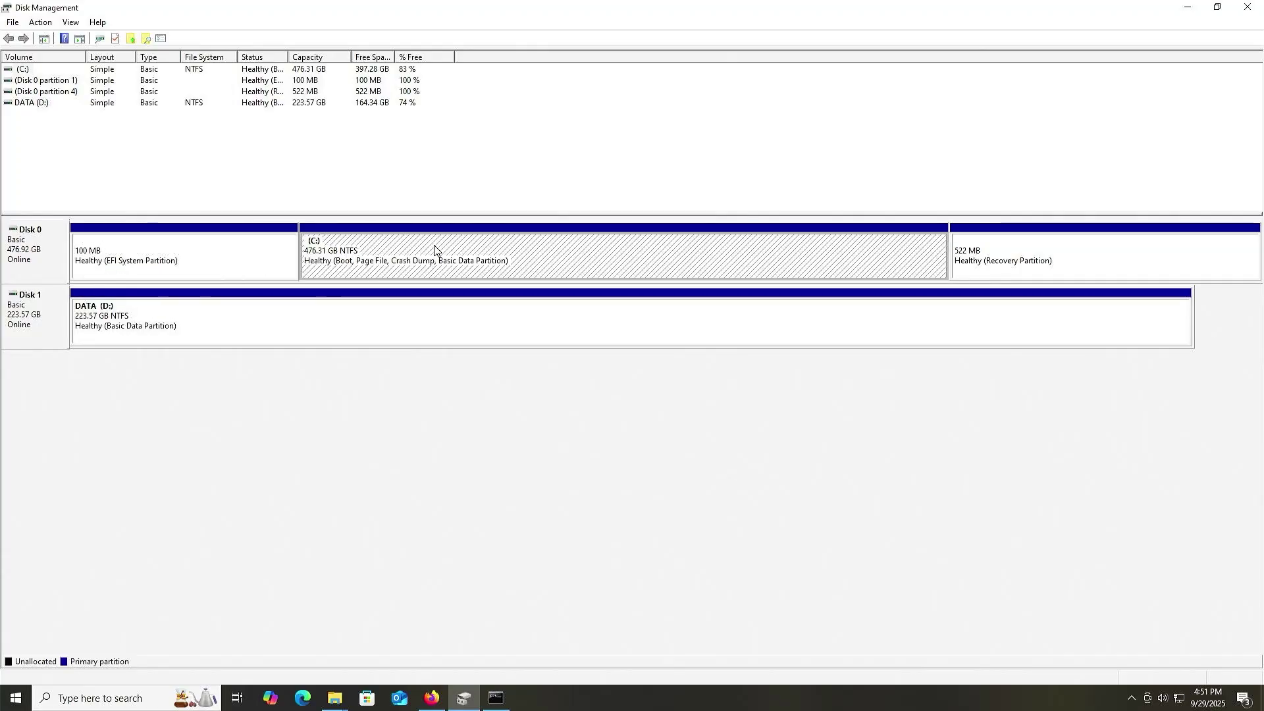
pyautogui.rightClick(435, 251)
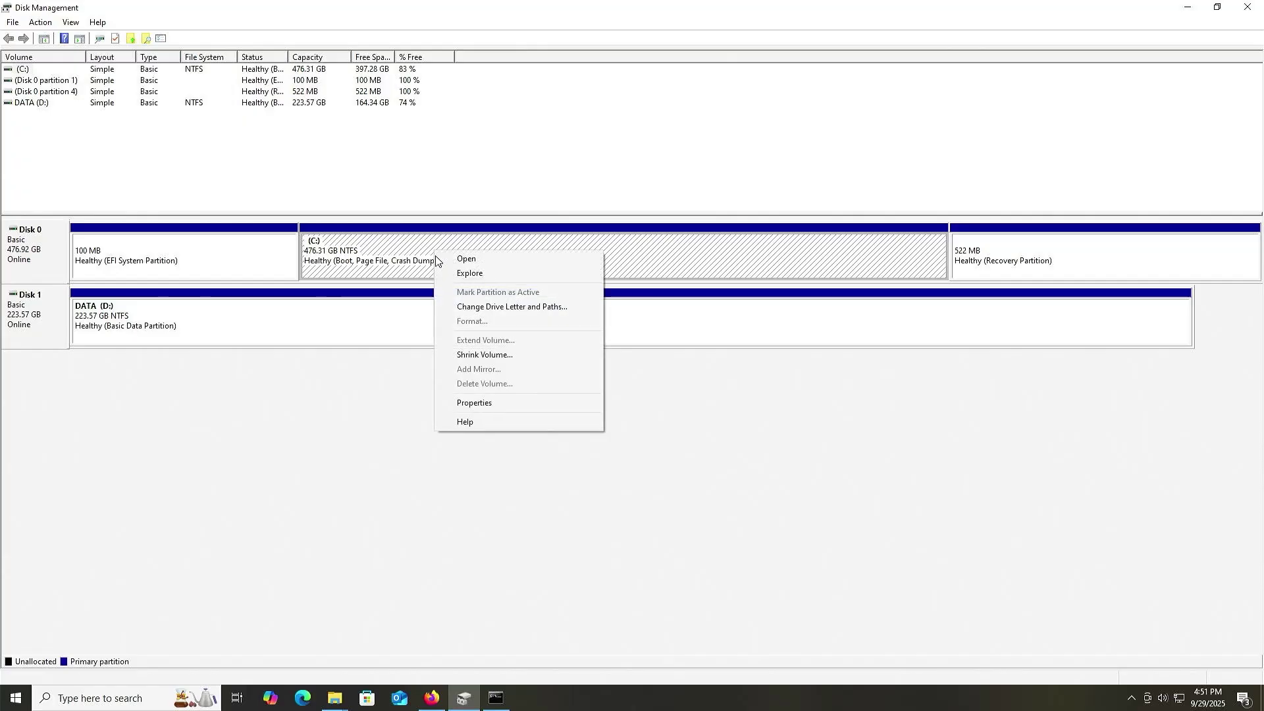
pyautogui.click(476, 410)
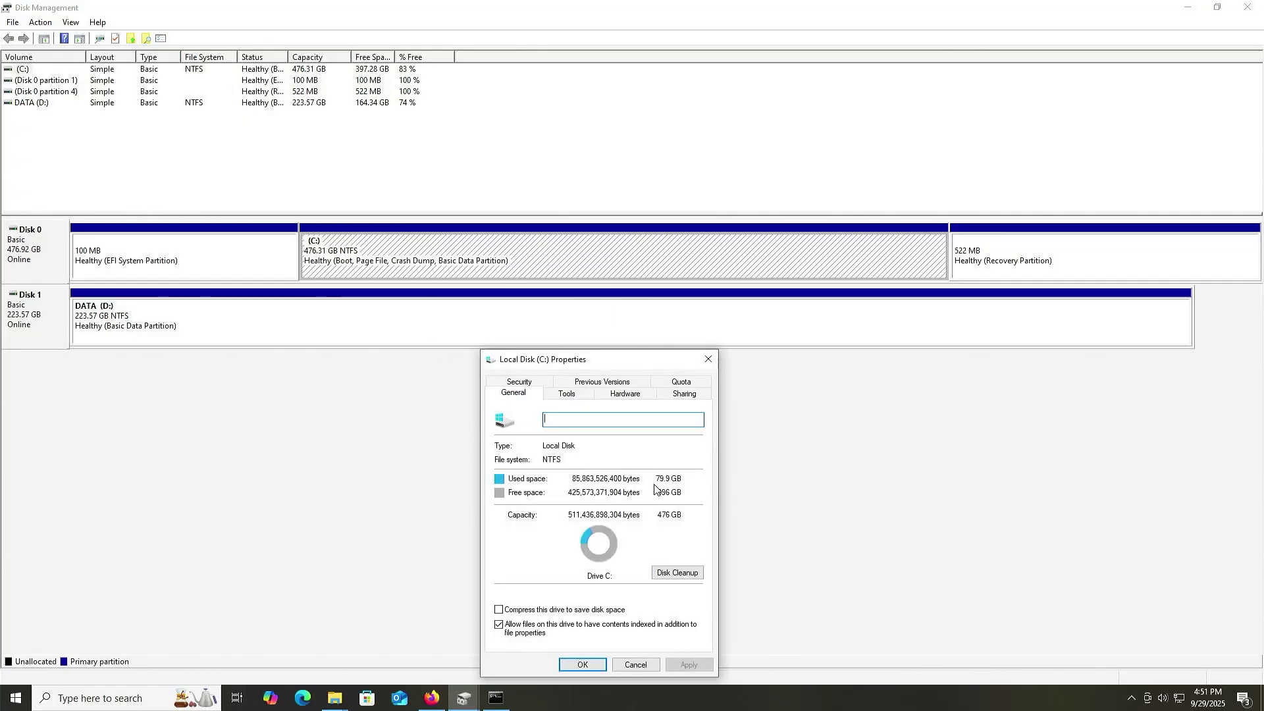
pyautogui.click(640, 665)
pyautogui.click(1005, 276)
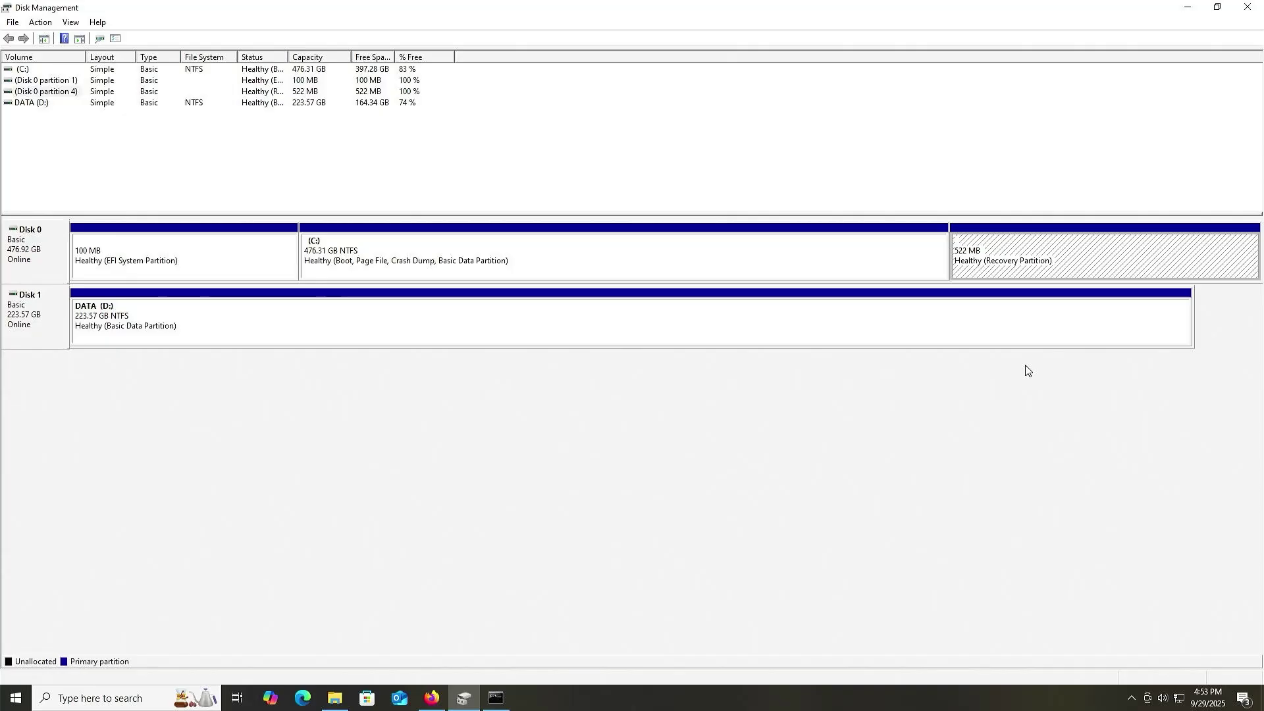
# Step: Switch to File Explorer and check the total size of all the extracted Clonezilla files and folders
pyautogui.click(345, 704)
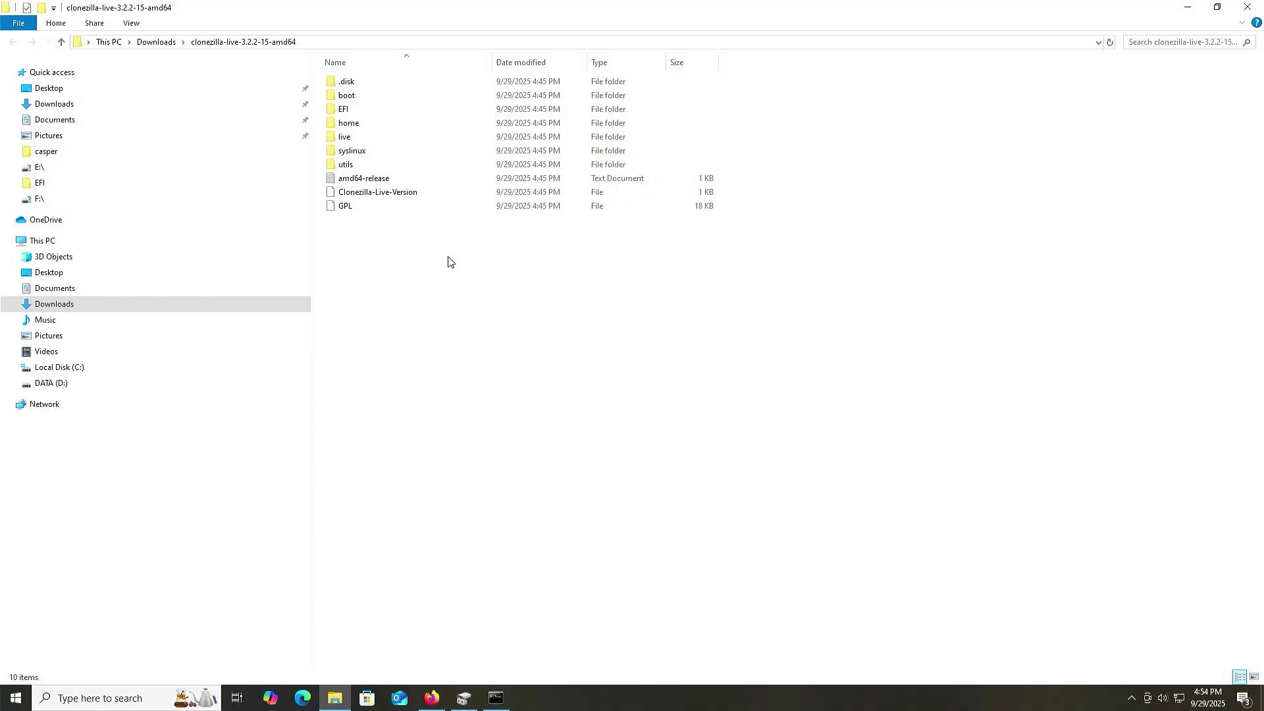
pyautogui.moveTo(447, 262); pyautogui.dragTo(349, 81)
pyautogui.rightClick(386, 134)
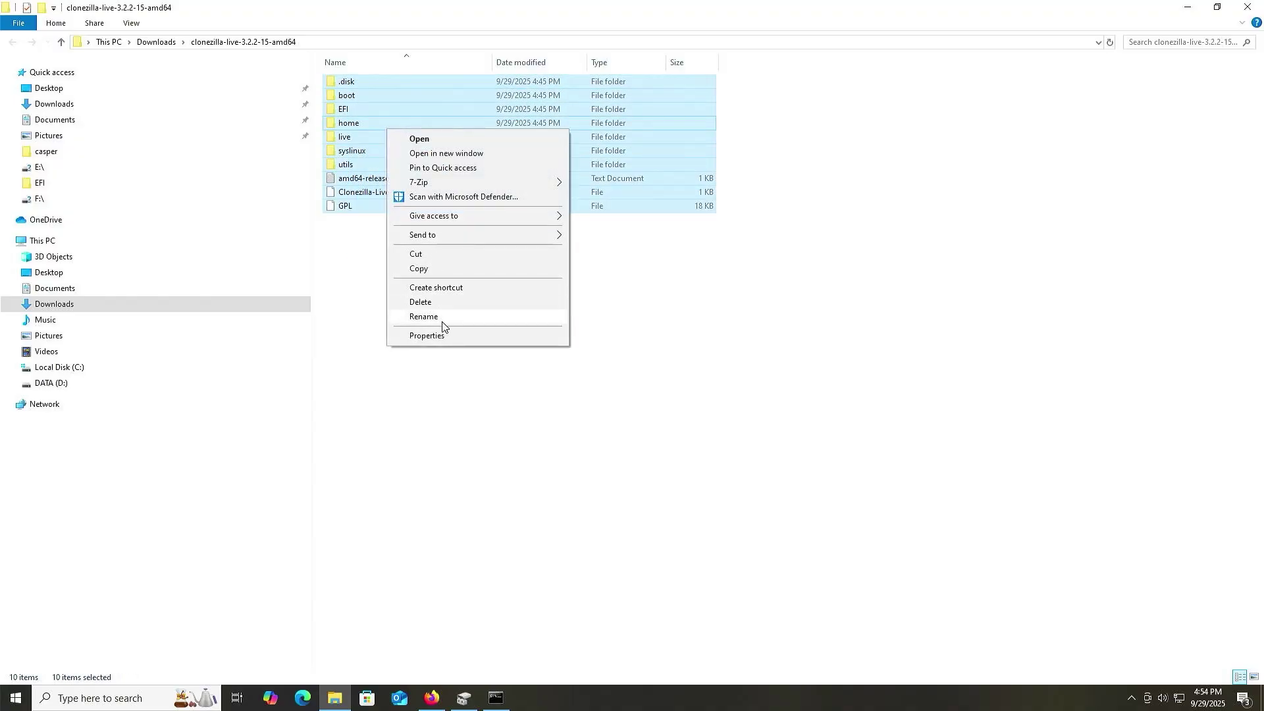
pyautogui.click(451, 337)
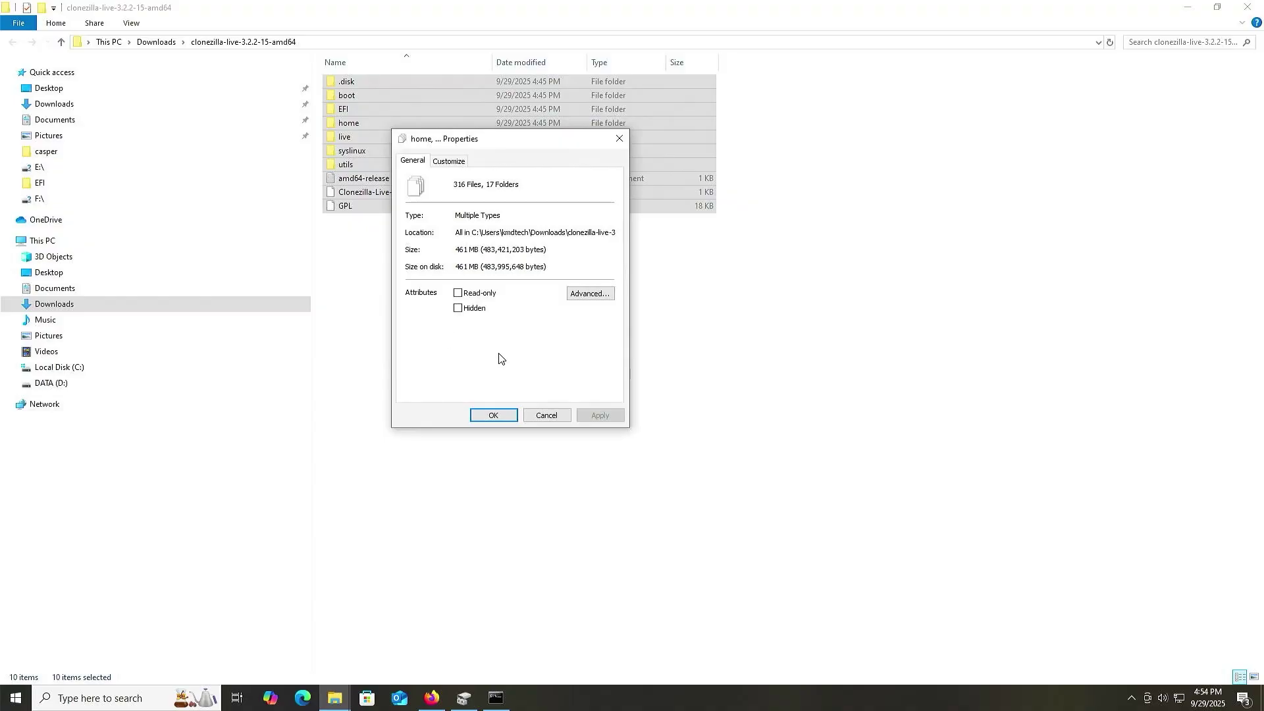
pyautogui.click(545, 417)
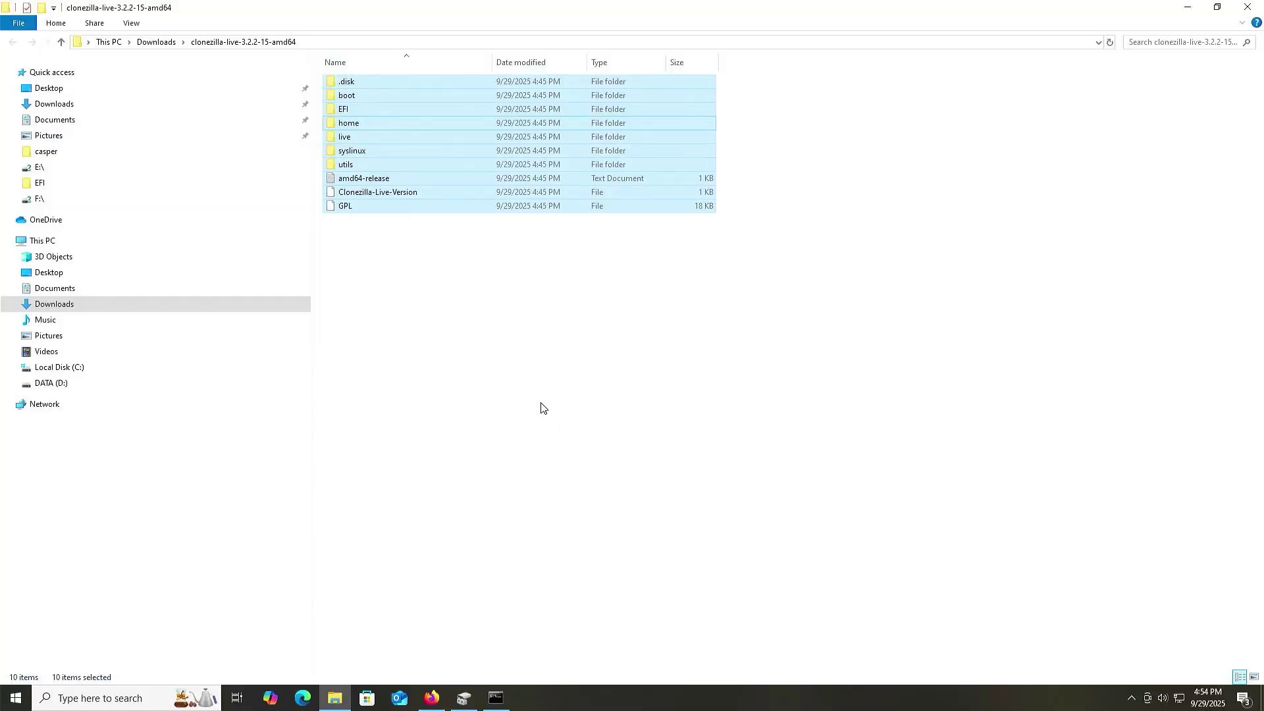
# Step: Switch to Disk Management and shrink the DATA (D:) volume by 500 MB
pyautogui.click(464, 698)
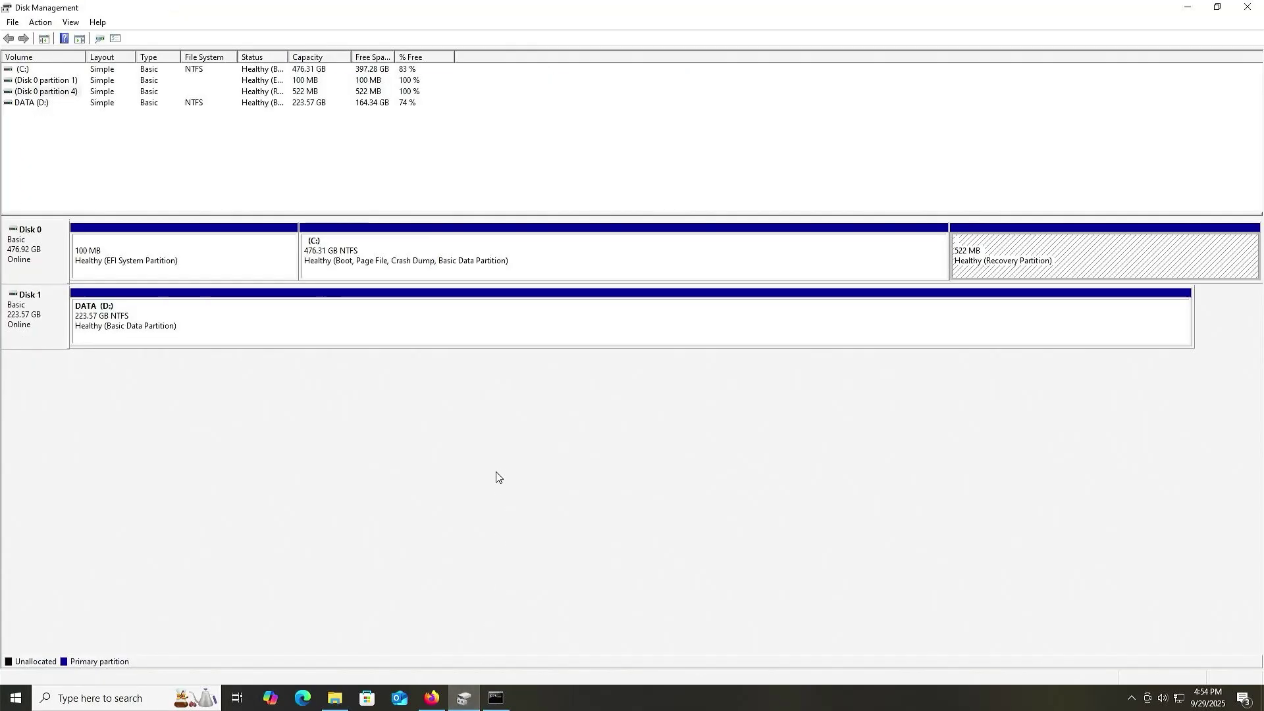
pyautogui.click(475, 328)
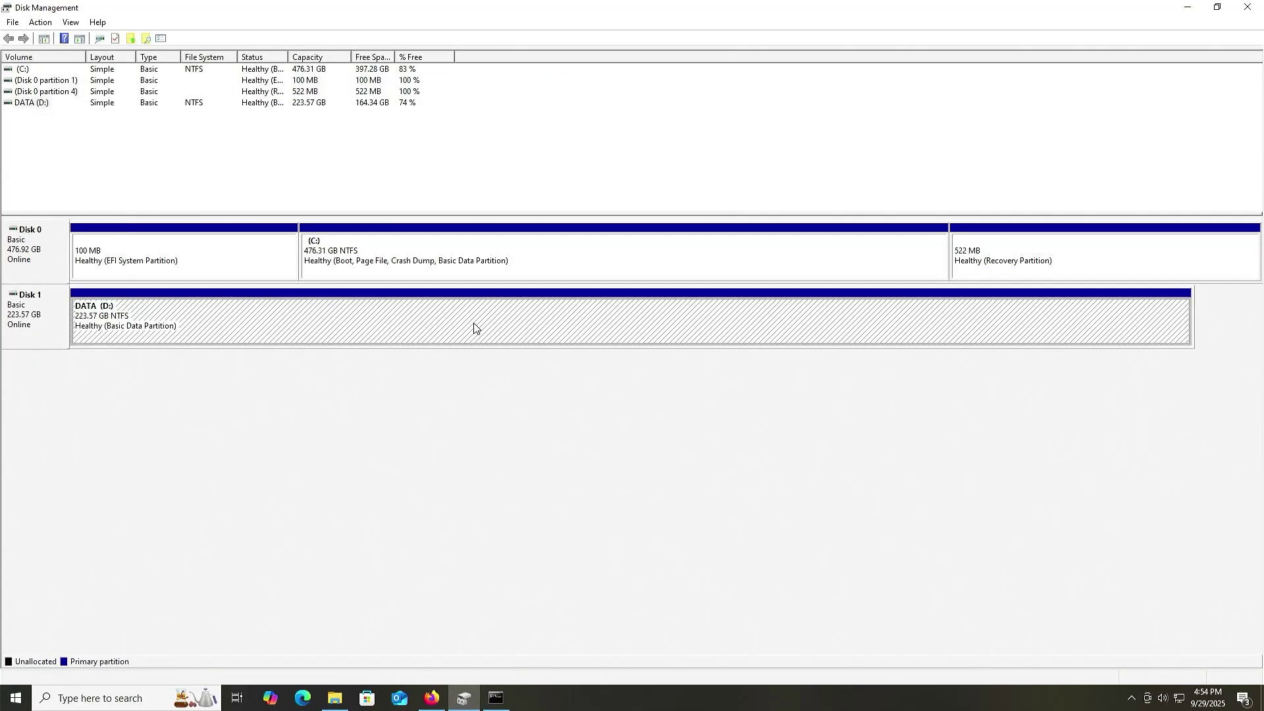
pyautogui.rightClick(475, 328)
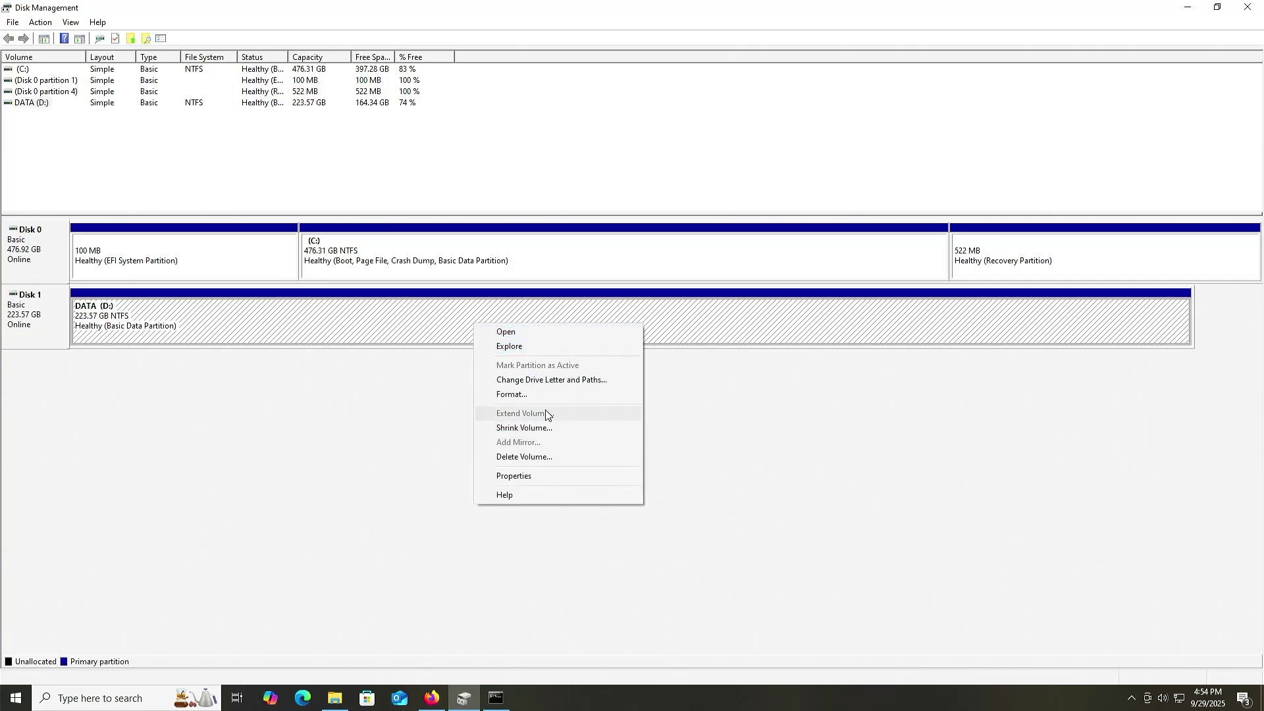
pyautogui.click(547, 429)
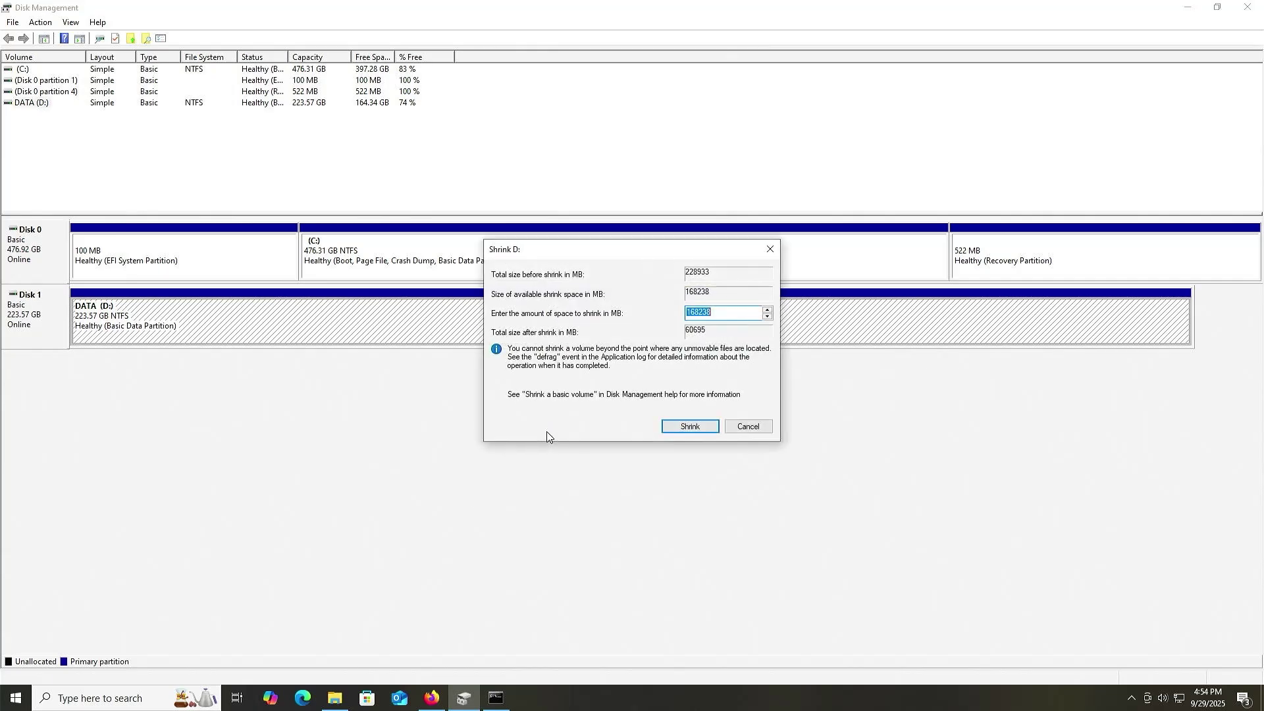
pyautogui.write('500')
pyautogui.click(682, 426)
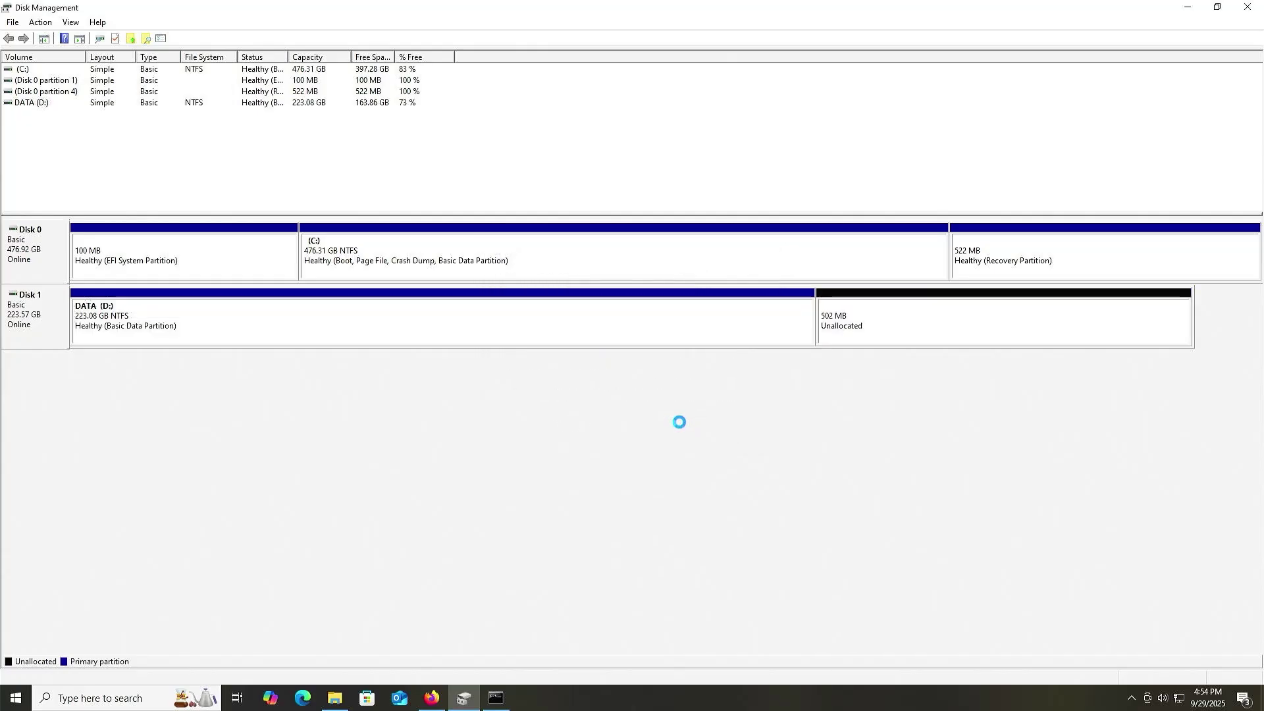
# Step: Create a new simple volume in Disk 1's unallocated space, keeping the default size and drive letter F
pyautogui.click(876, 323)
pyautogui.rightClick(876, 324)
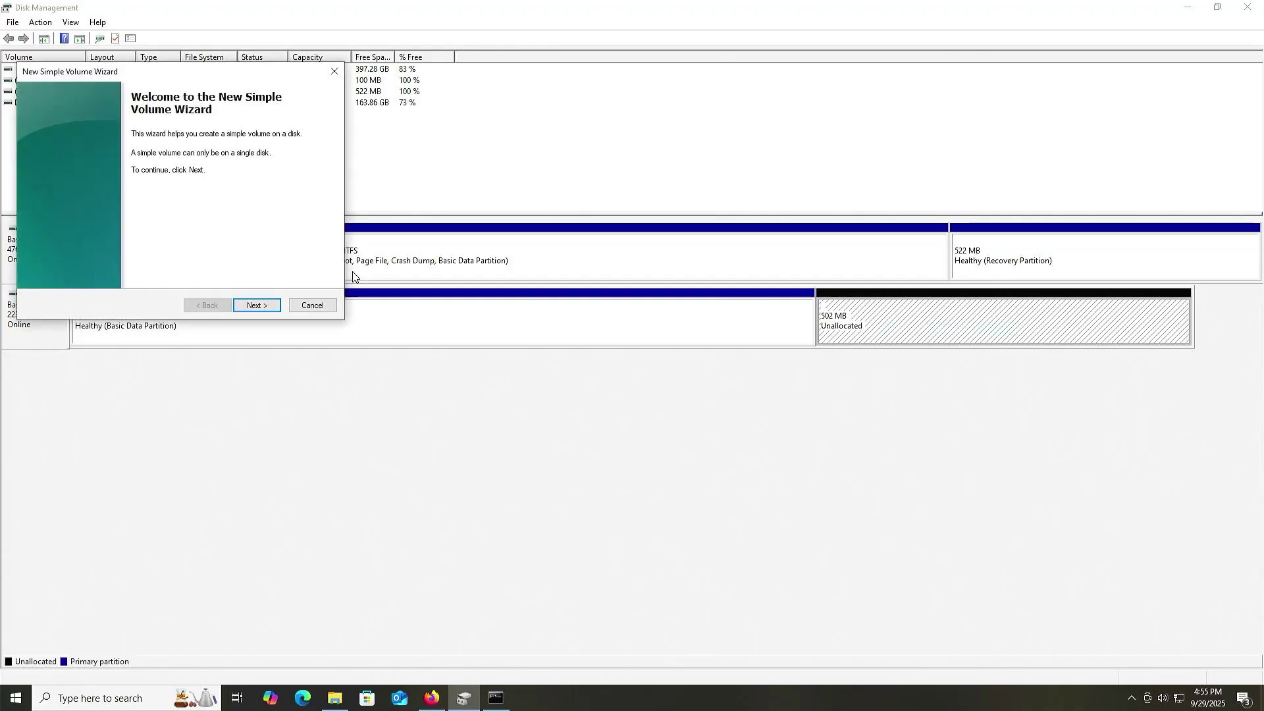
pyautogui.click(258, 306)
pyautogui.click(266, 307)
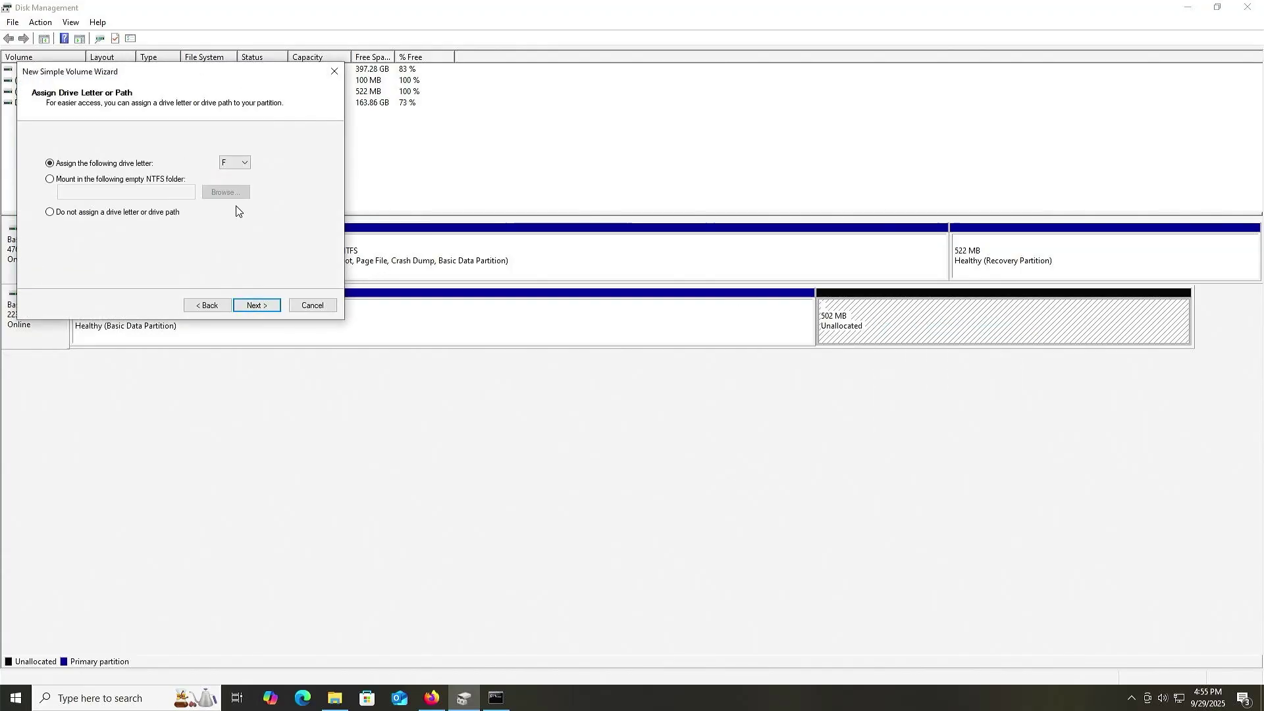
pyautogui.click(258, 306)
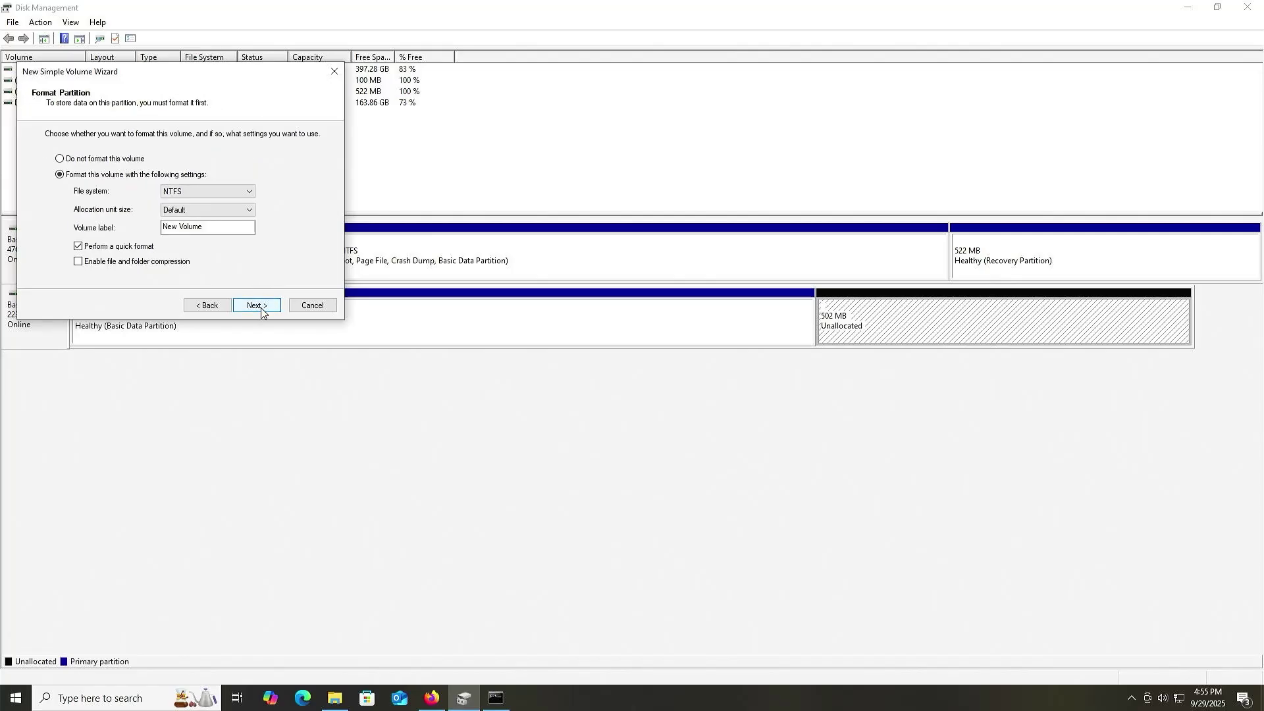
# Step: Format the new volume as FAT32 with the volume label CLONEZILLA and finish creating it
pyautogui.click(213, 193)
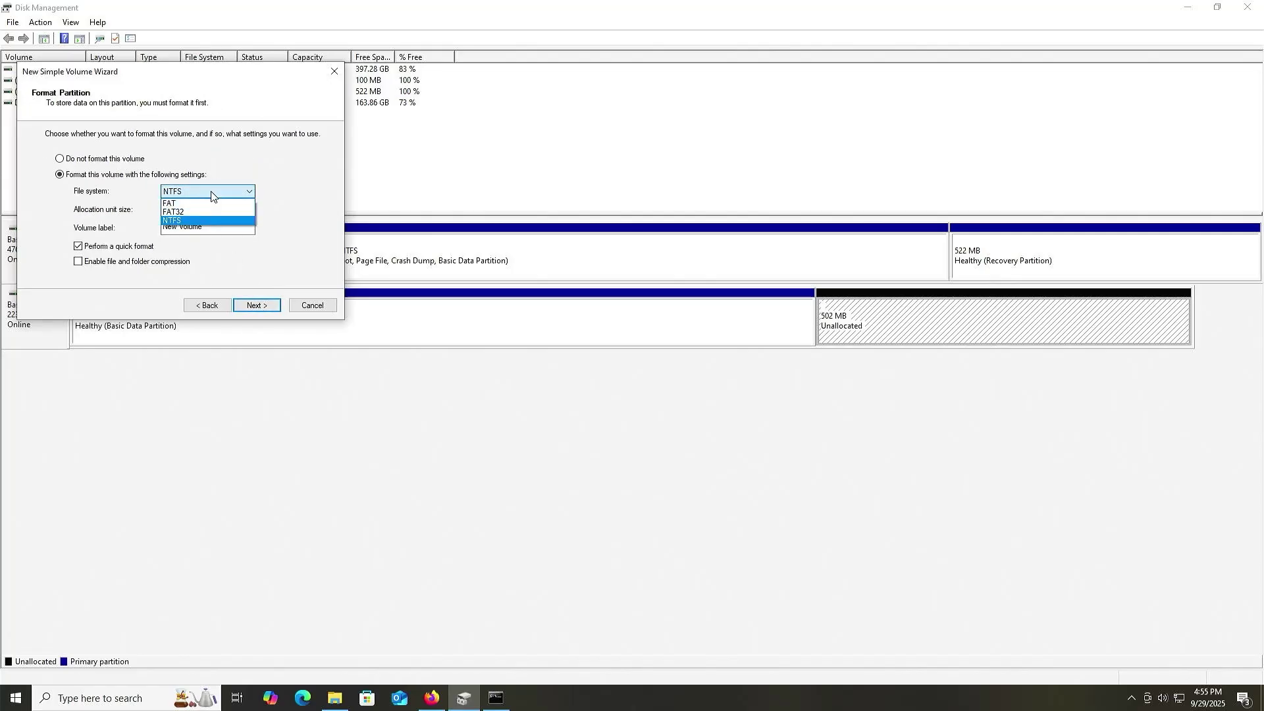
pyautogui.click(188, 214)
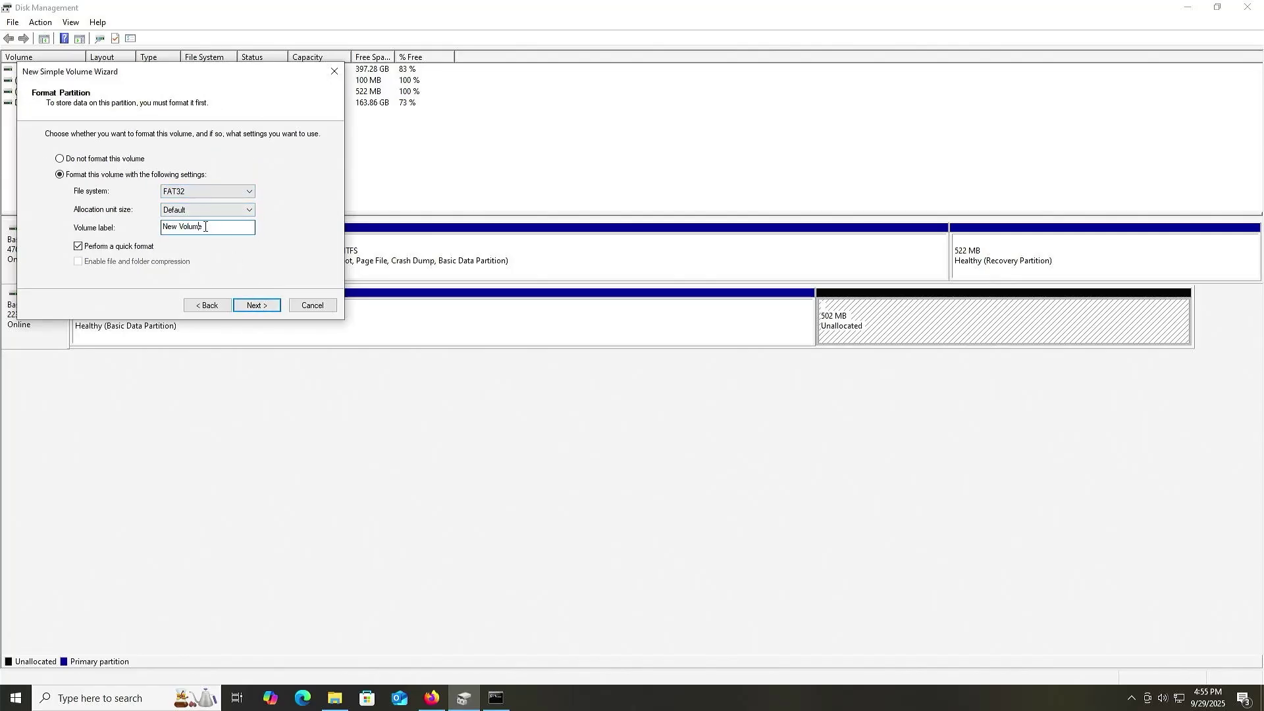
pyautogui.moveTo(204, 227); pyautogui.dragTo(162, 227)
pyautogui.write('CLONEZILLA')
pyautogui.click(256, 304)
pyautogui.click(257, 304)
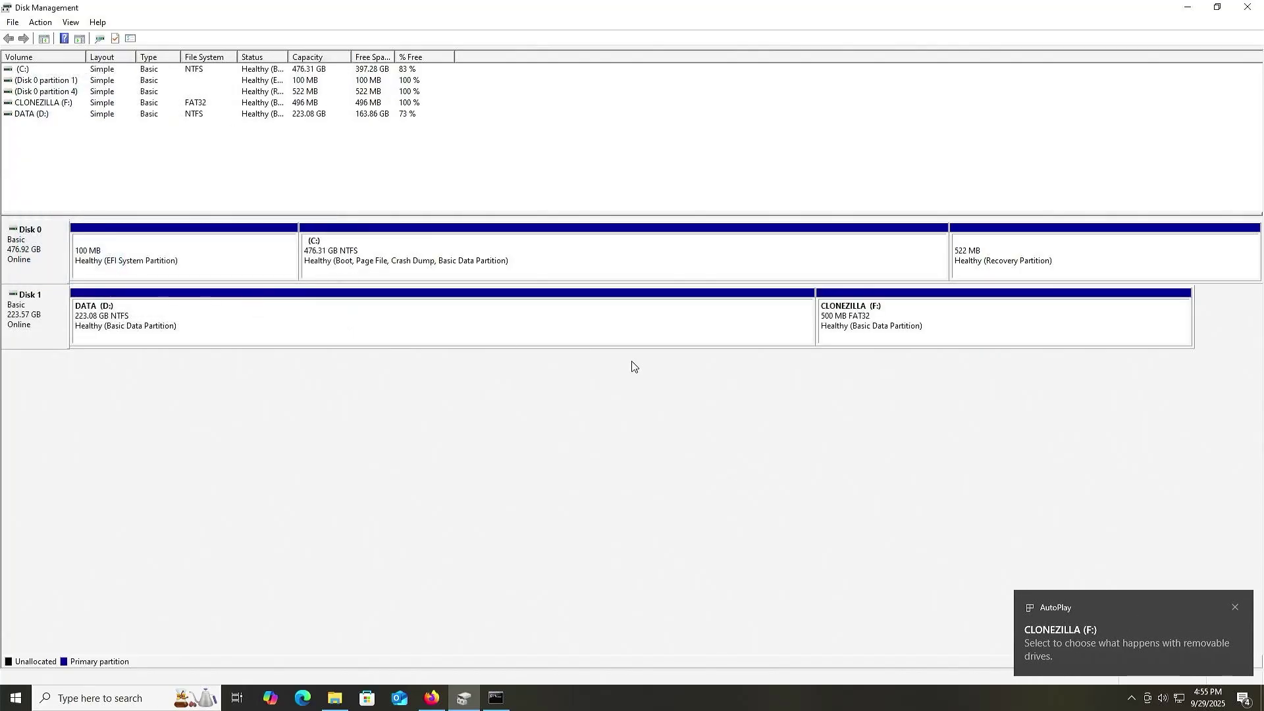
pyautogui.click(921, 339)
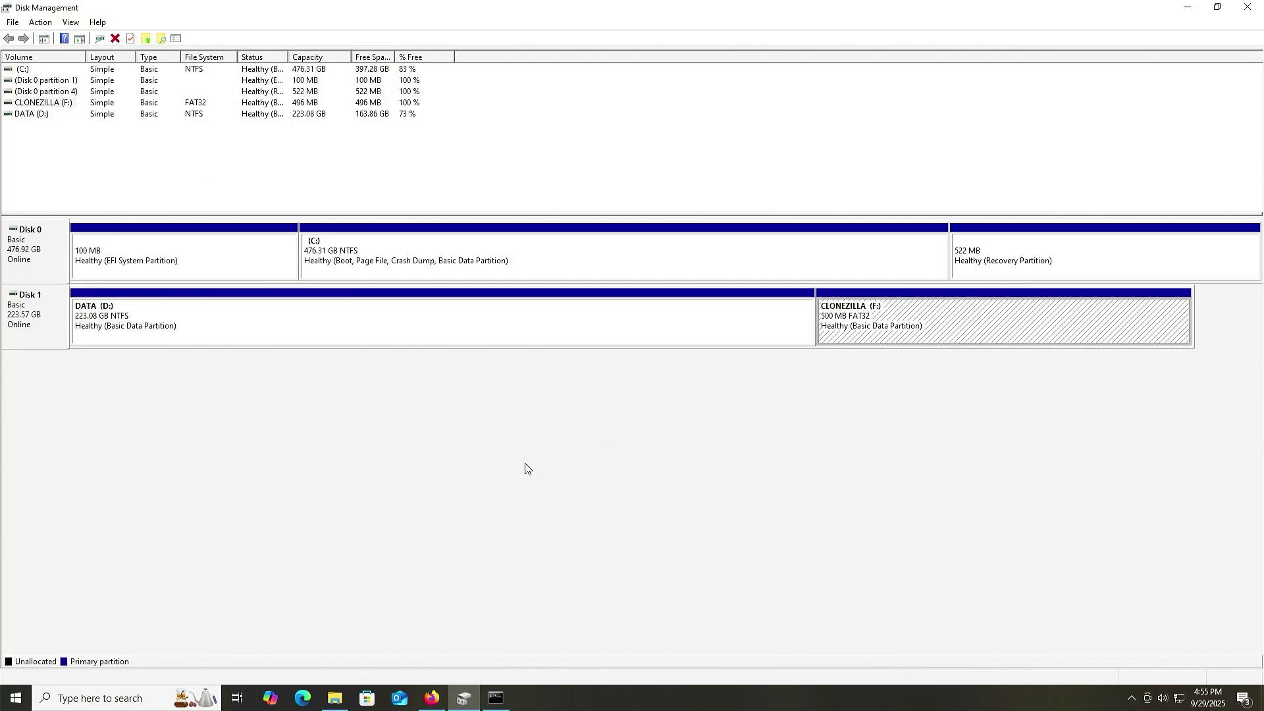
# Step: Switch to File Explorer and paste the copied Clonezilla files and folders into the CLONEZILLA (F:) drive
pyautogui.click(336, 700)
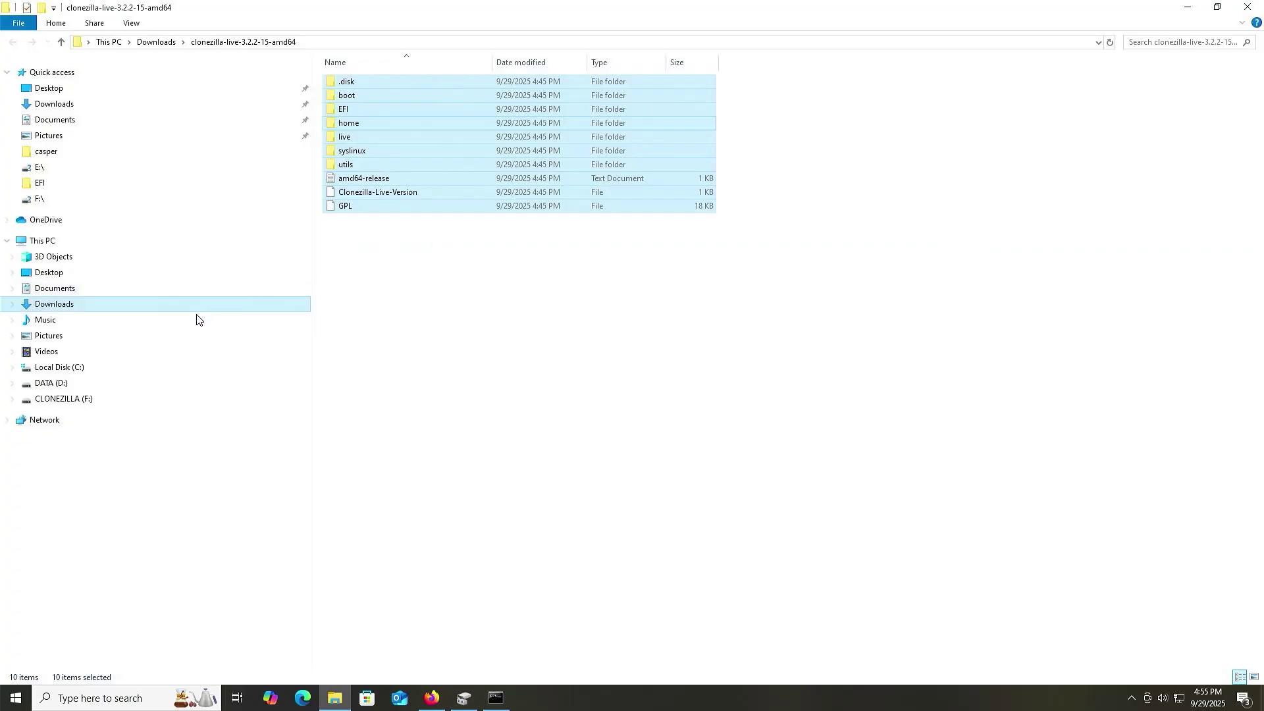
pyautogui.click(98, 400)
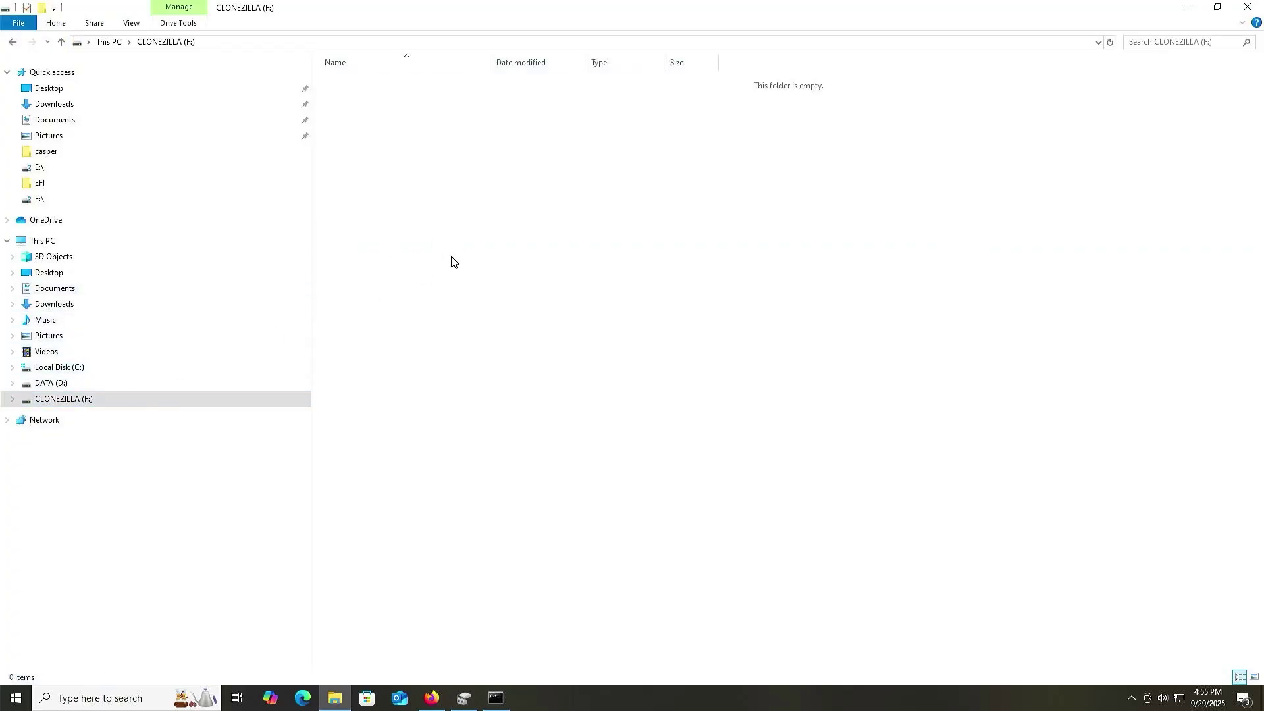
pyautogui.hotkey('ctrl', 'v')
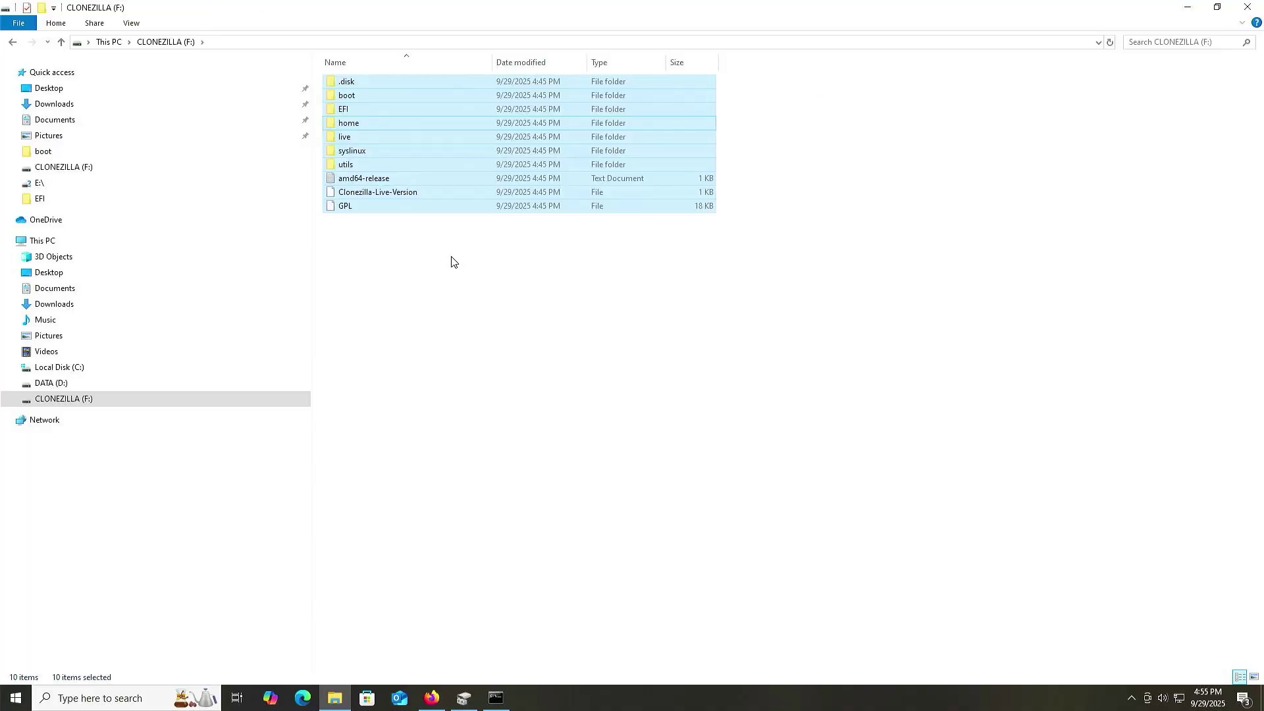
pyautogui.click(452, 262)
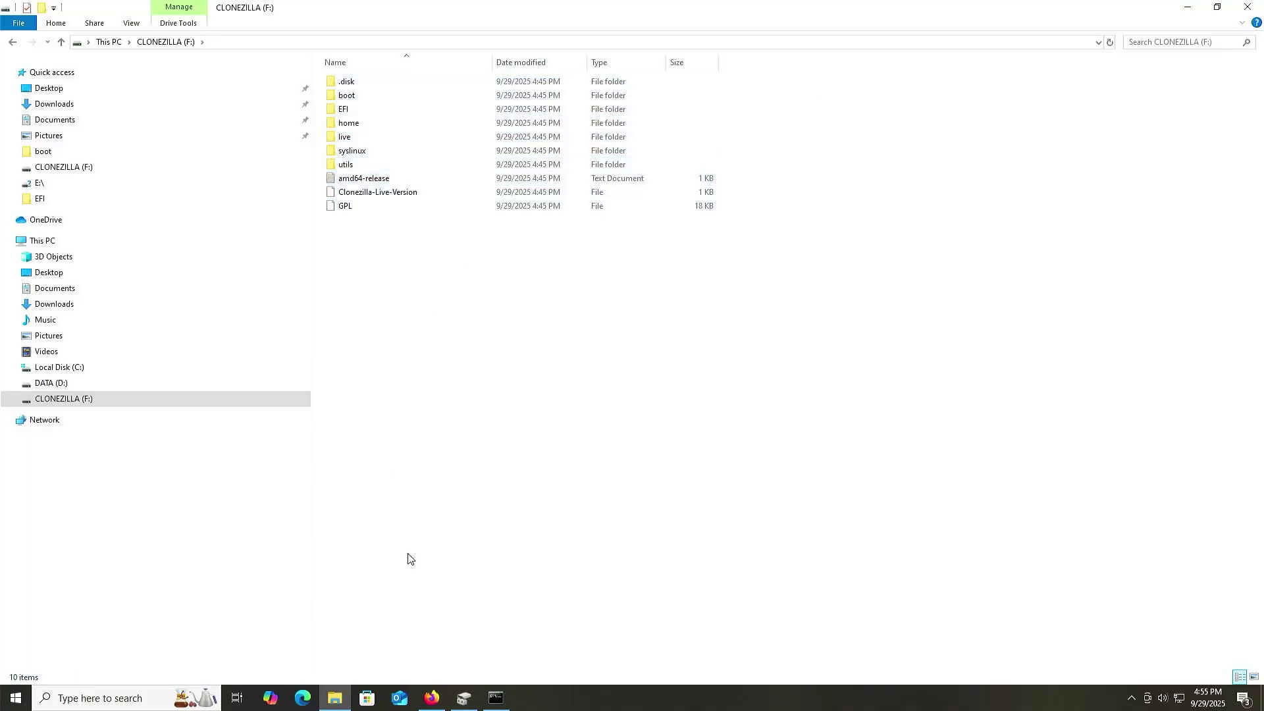
# Step: Run diskpart as administrator and list the disks
pyautogui.click(463, 698)
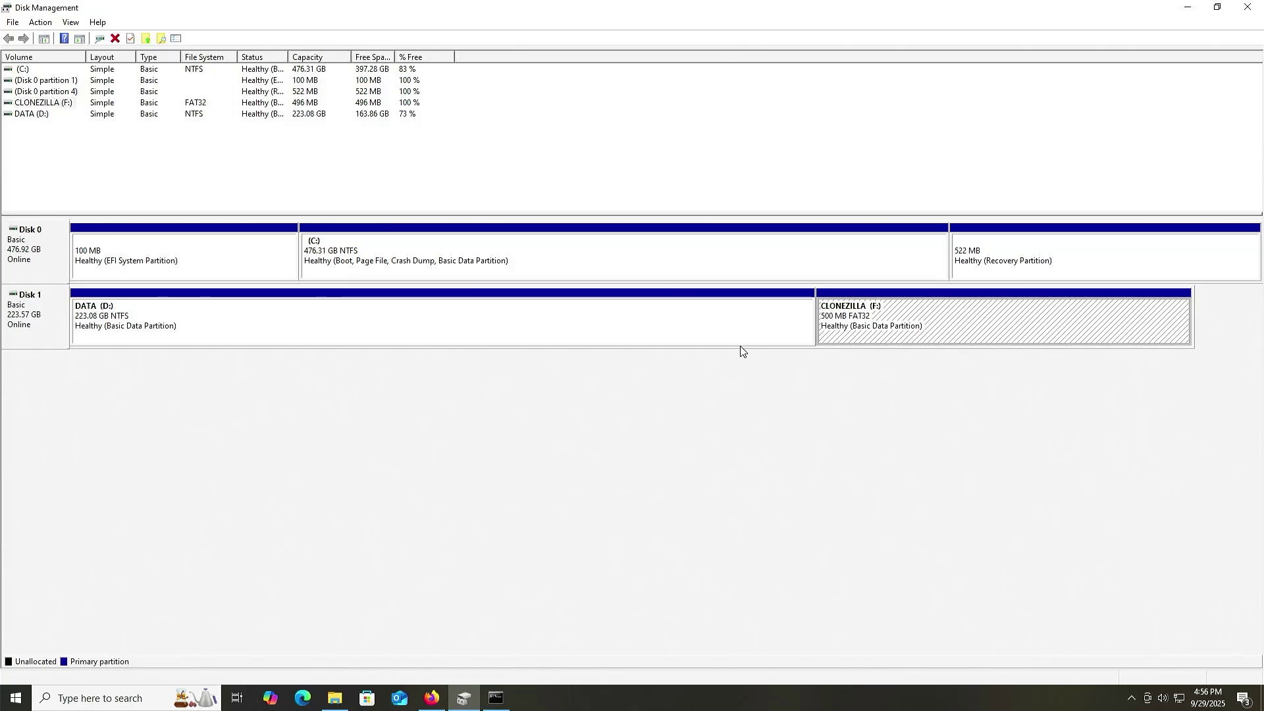
pyautogui.click(15, 699)
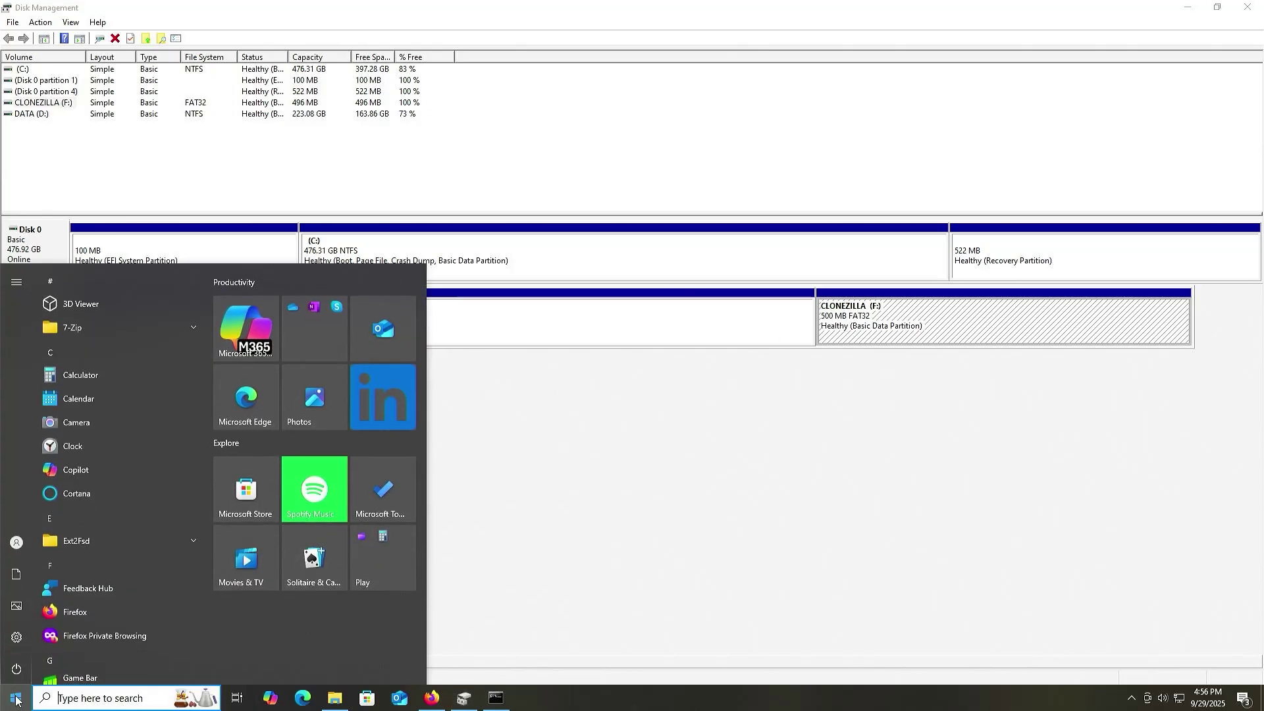
pyautogui.write('diskpart')
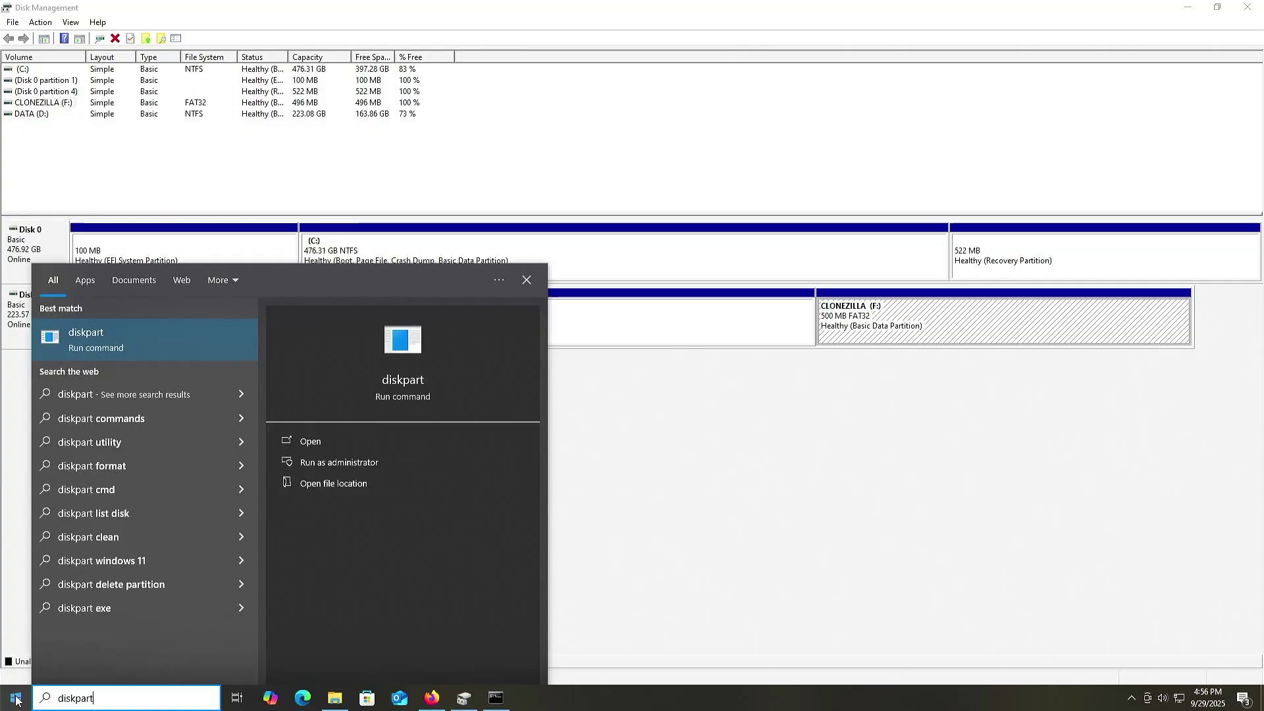
pyautogui.click(362, 465)
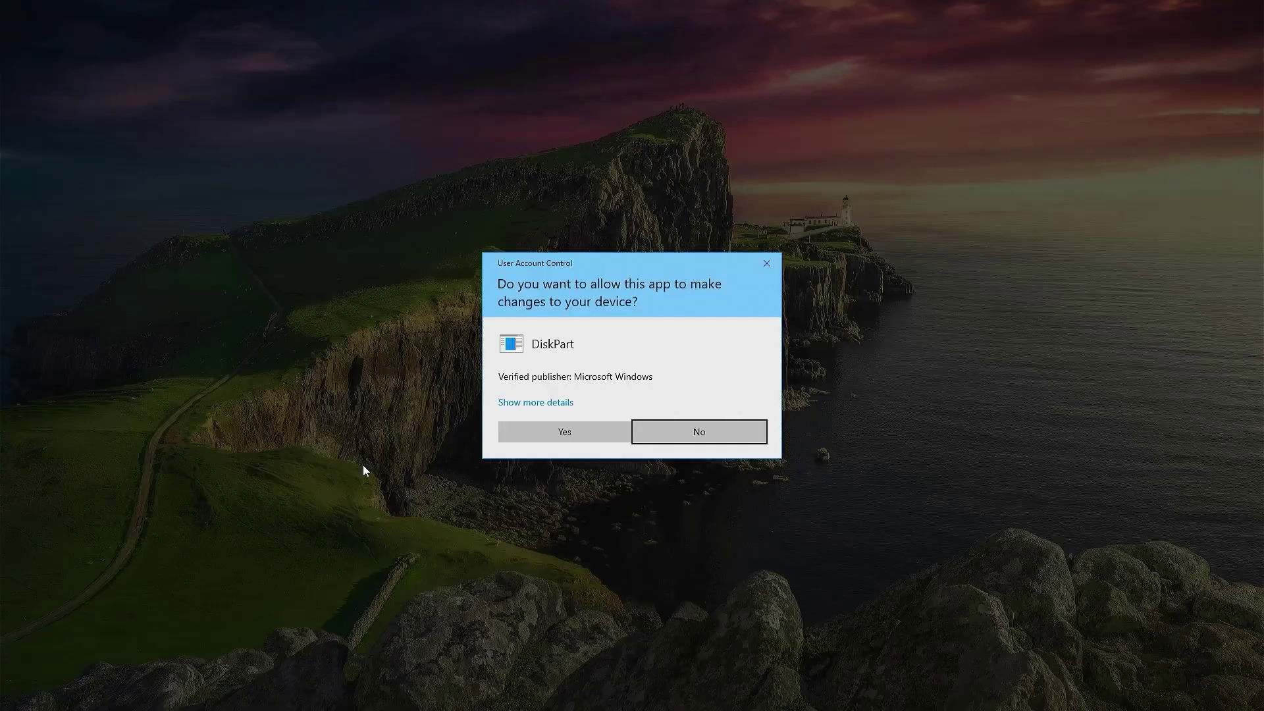
pyautogui.click(566, 435)
pyautogui.write('list disk')
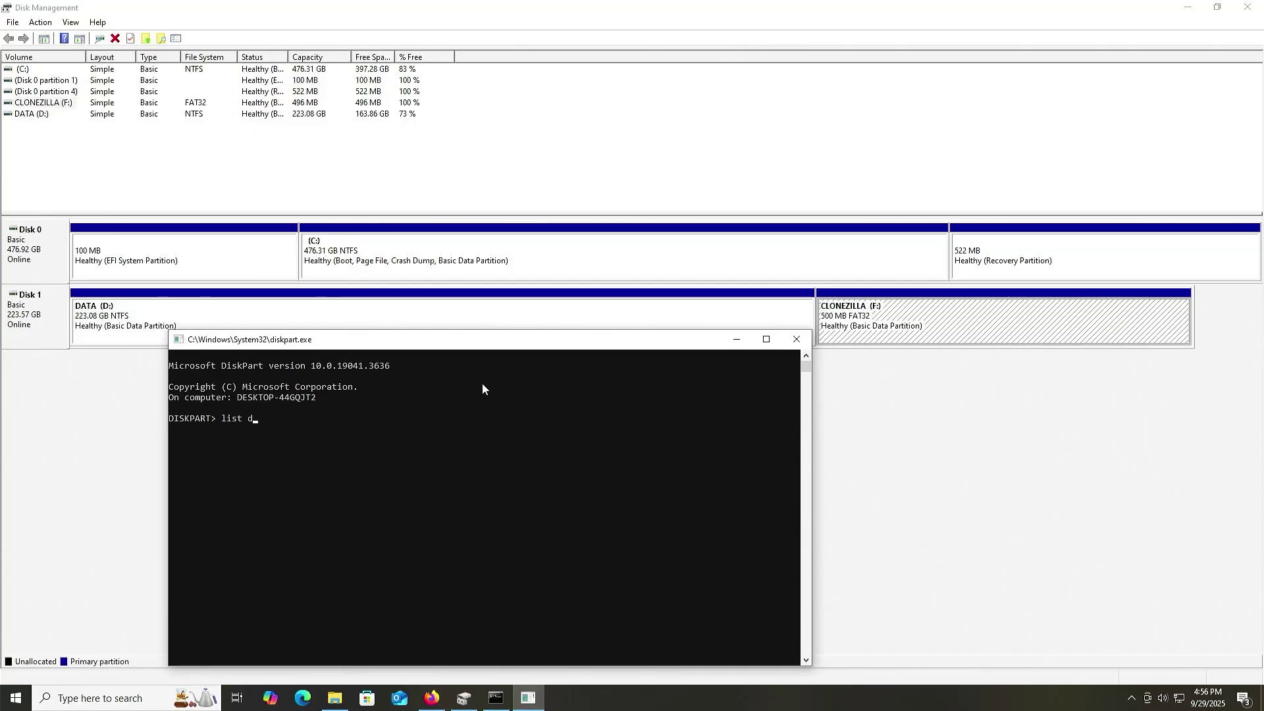
pyautogui.press('Return')
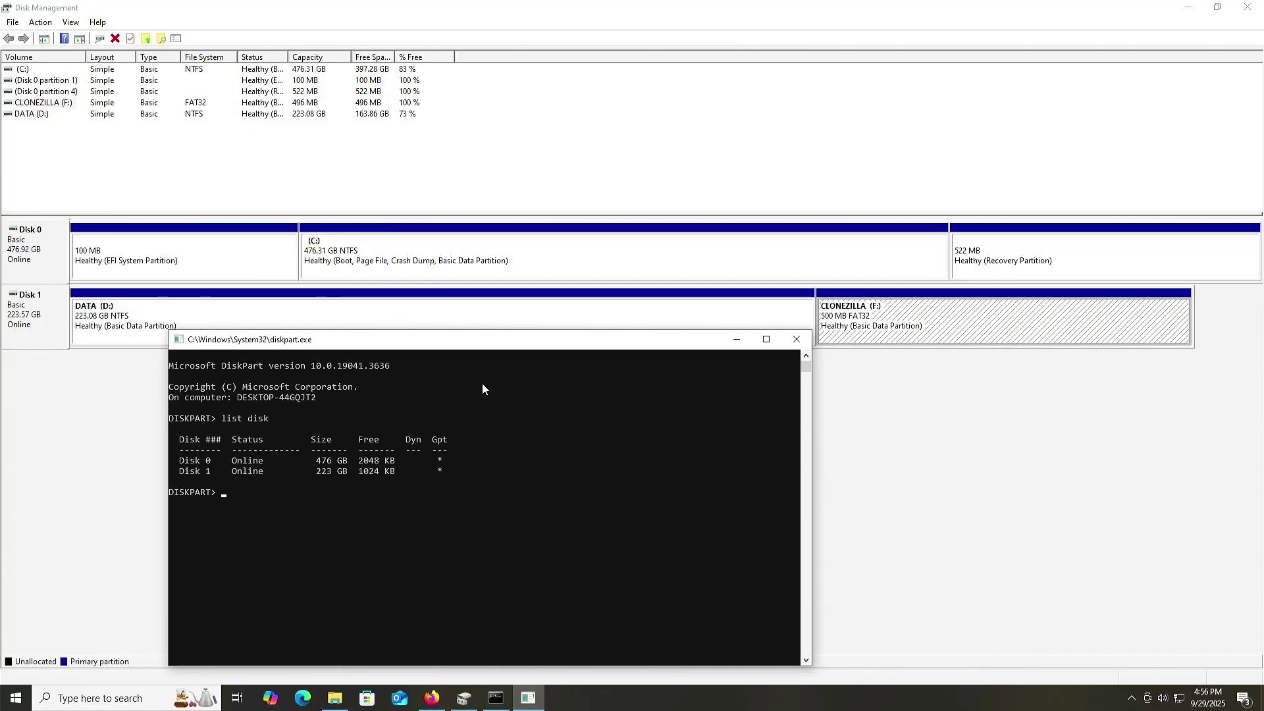
# Step: Select disk 1 in DiskPart, list its partitions and select partition 2
pyautogui.write('sel disk 1')
pyautogui.press('Return')
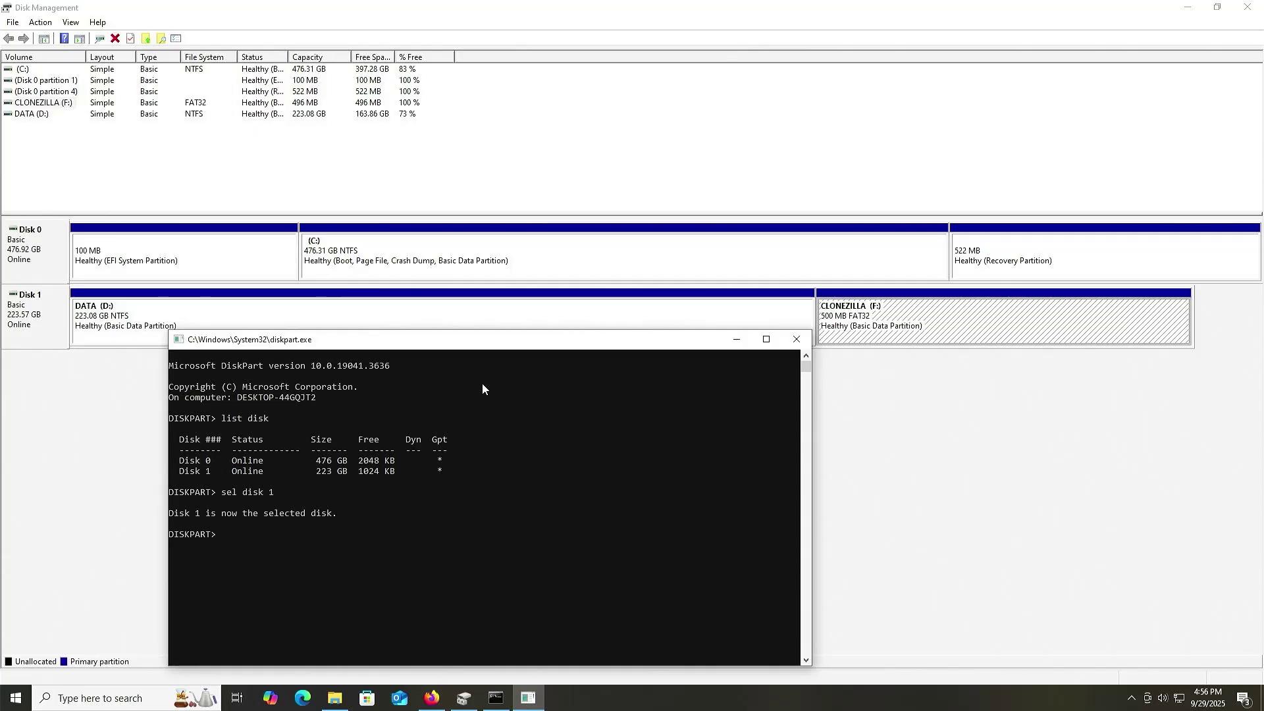
pyautogui.write('list part')
pyautogui.press('Return')
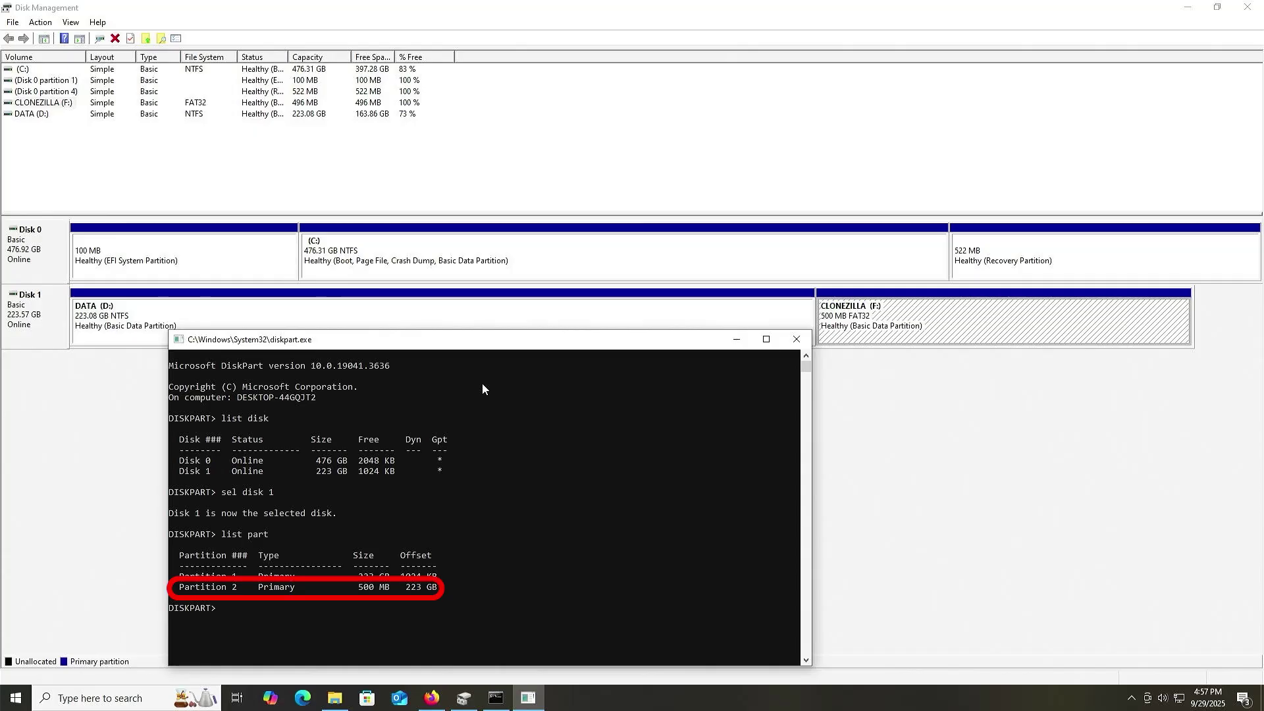
pyautogui.write('sel part 2')
pyautogui.press('Return')
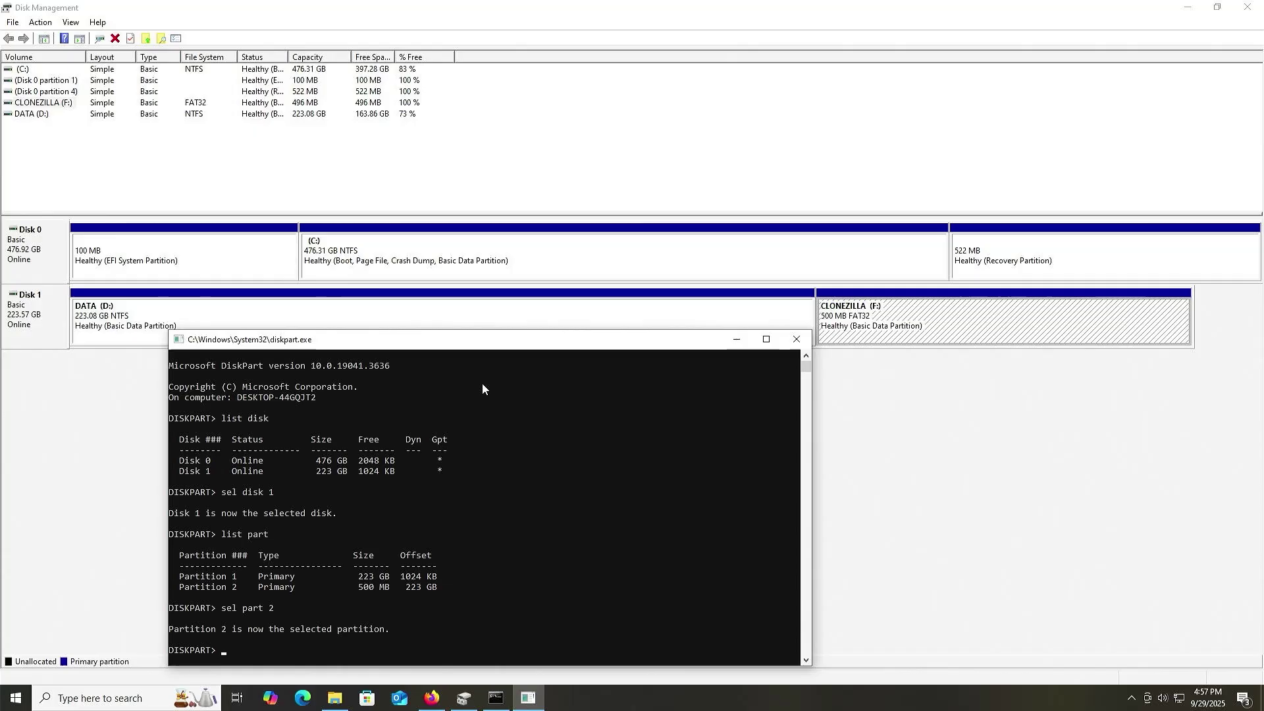
# Step: Look up the set id help and set the partition's ID to the EFI System GUID c12a7328-f81f-11d2-ba4b-00a0c93ec93b
pyautogui.write('help set id')
pyautogui.press('Return')
pyautogui.write('set id=')
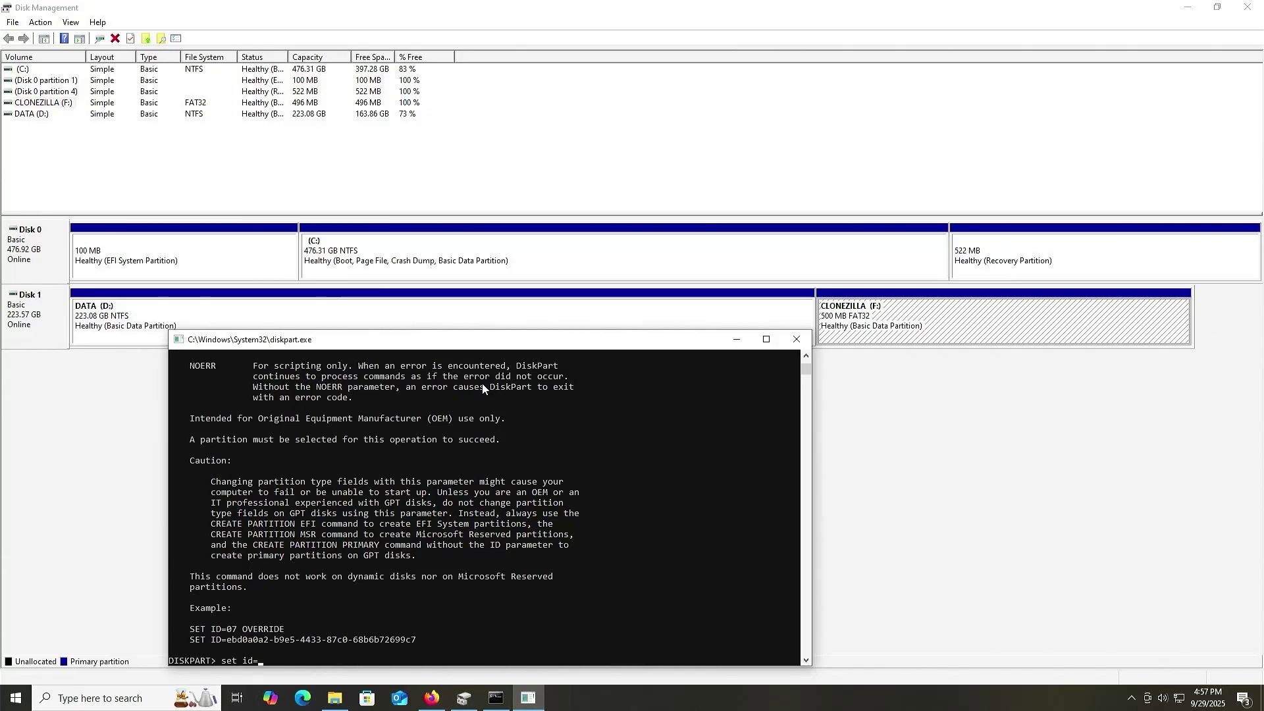
pyautogui.scroll(5, 482, 410)
pyautogui.scroll(8, 482, 410)
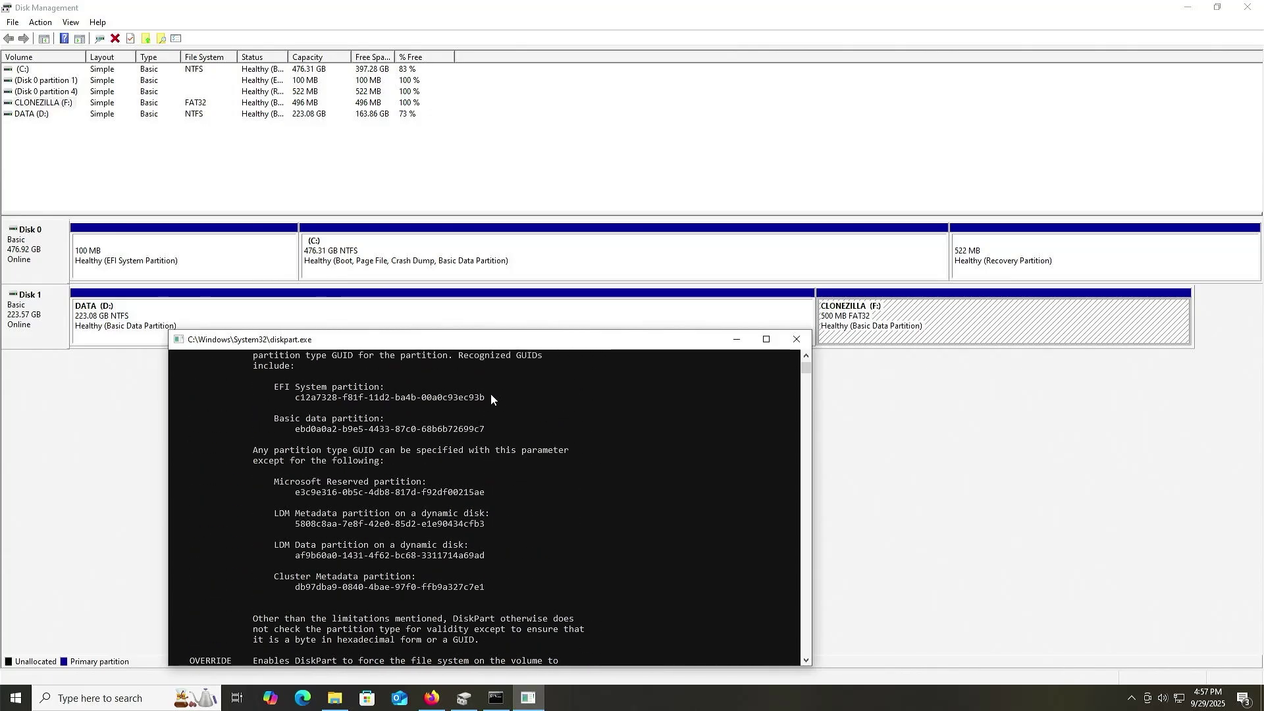
pyautogui.moveTo(490, 397); pyautogui.dragTo(307, 400)
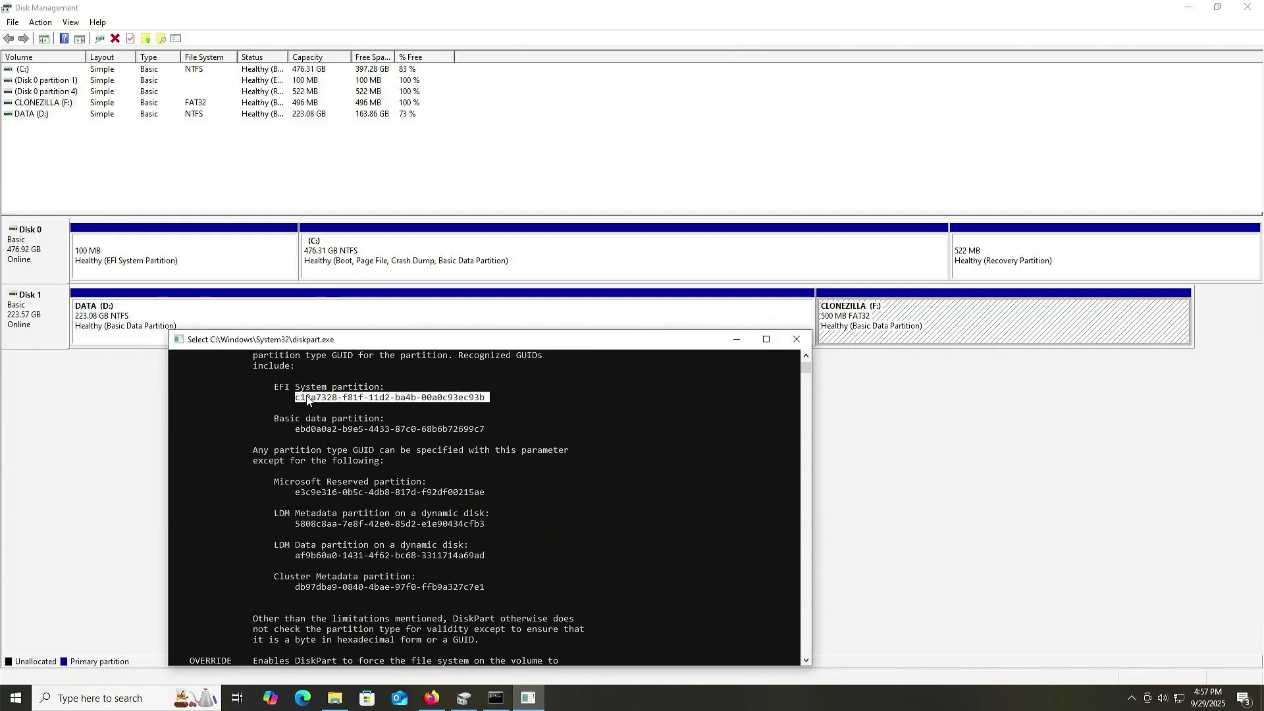
pyautogui.rightClick(308, 400)
pyautogui.rightClick(262, 401)
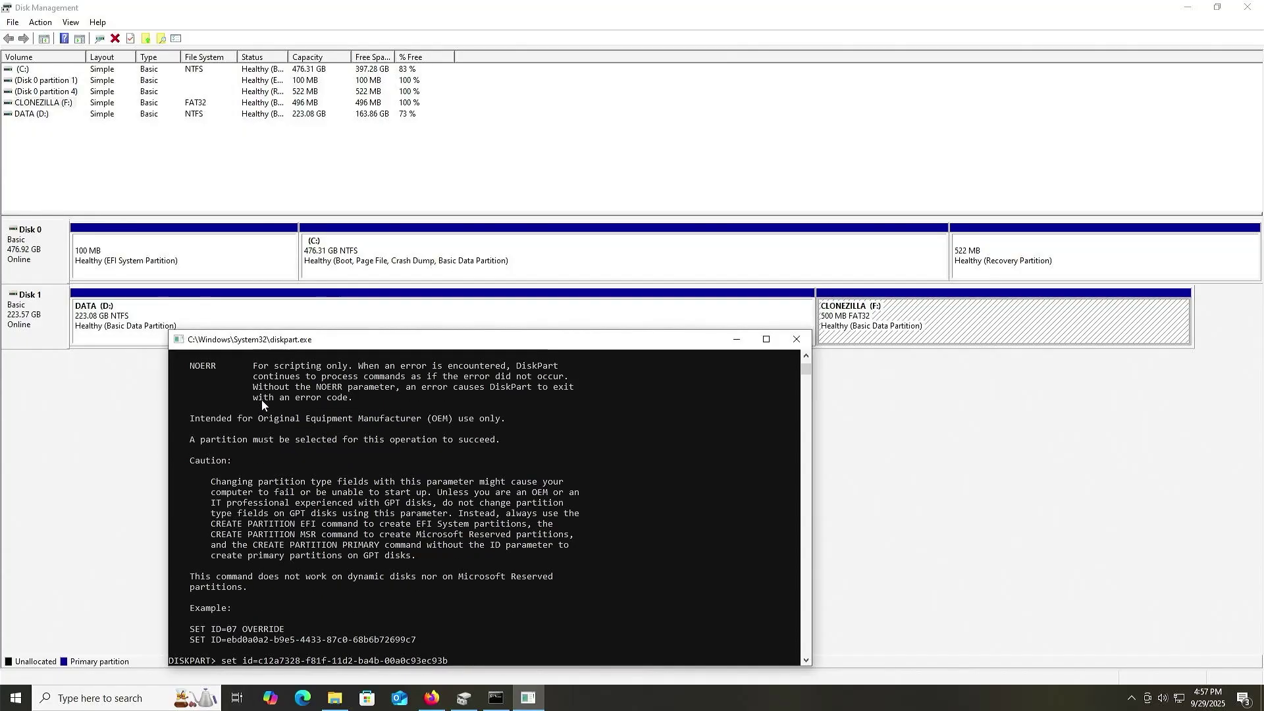
pyautogui.press('Return')
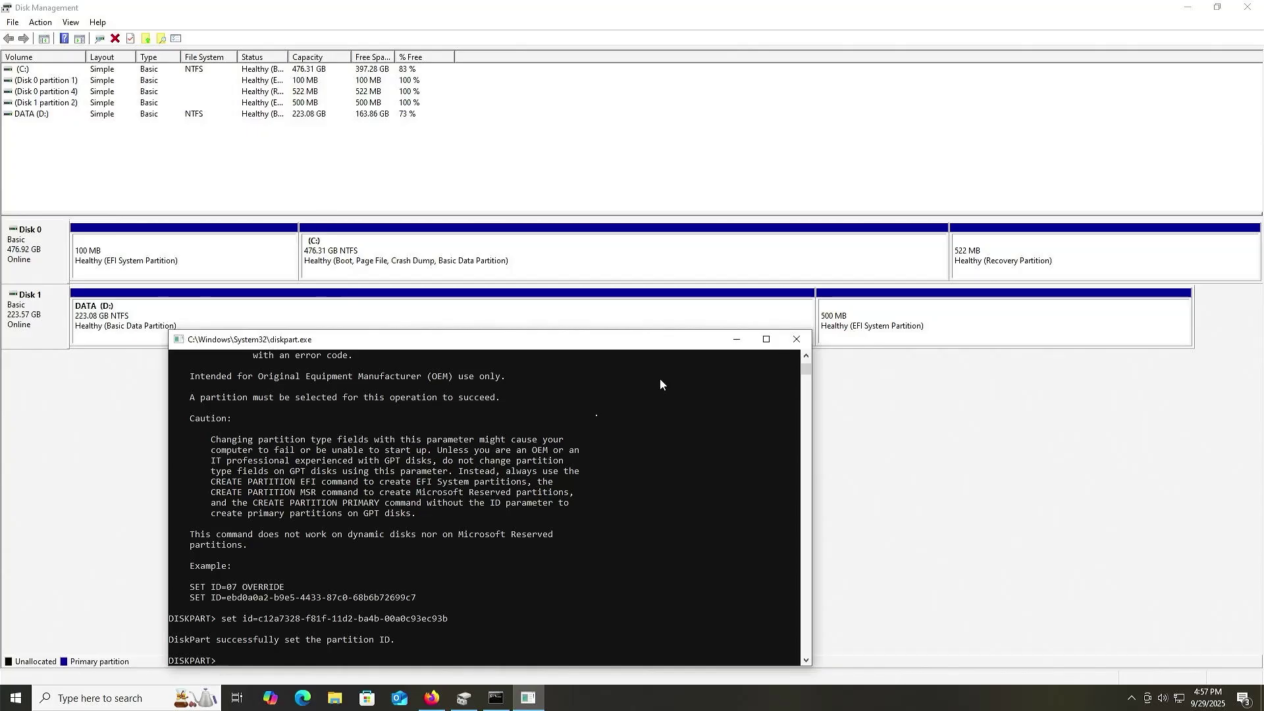
# Step: Restart into the firmware setup and choose UEFI OS (Patriot M.2 P310 240GB) as the boot override
pyautogui.rightClick(15, 698)
pyautogui.moveTo(70, 663)
pyautogui.click(212, 669)
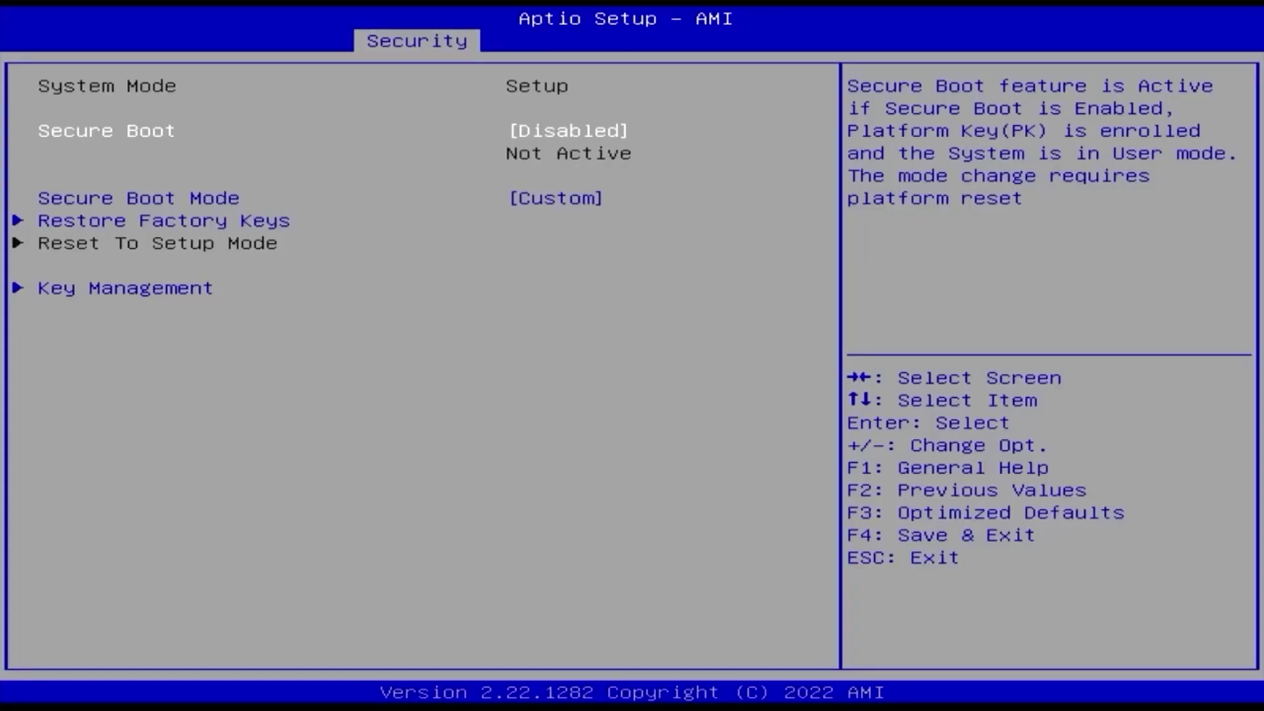
pyautogui.press('Right')
pyautogui.press('Right')
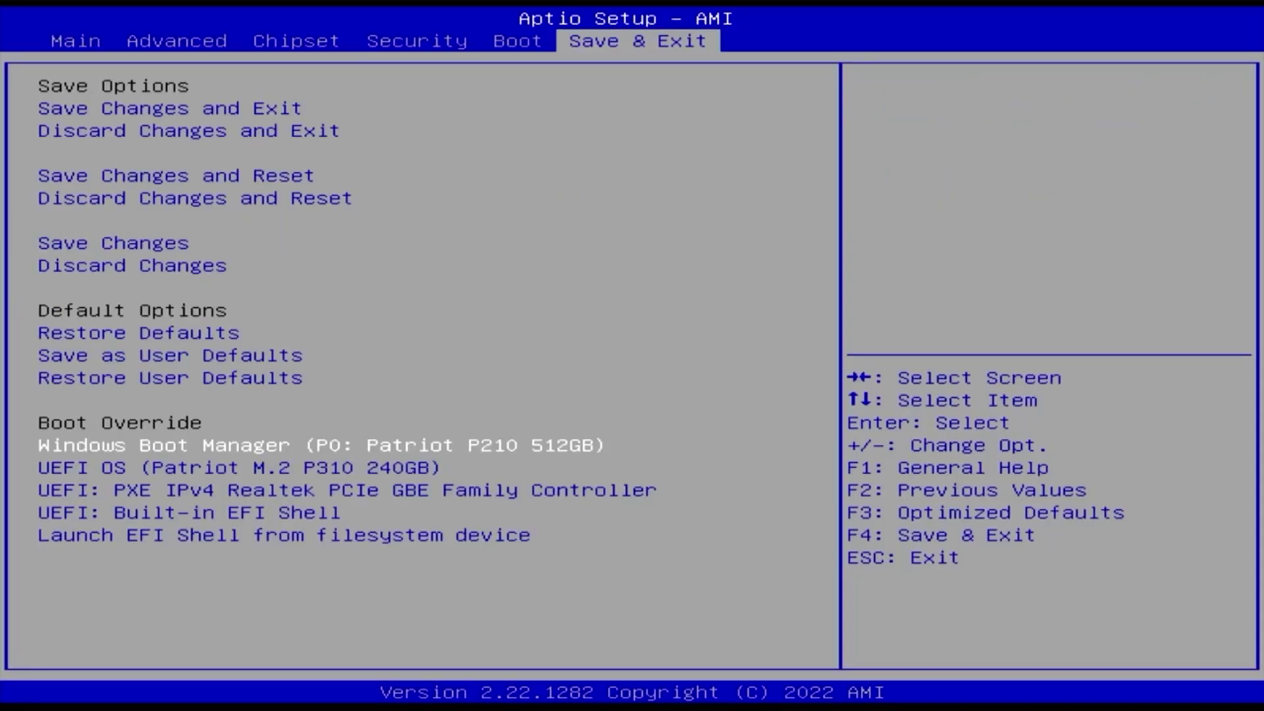
pyautogui.press('Down')
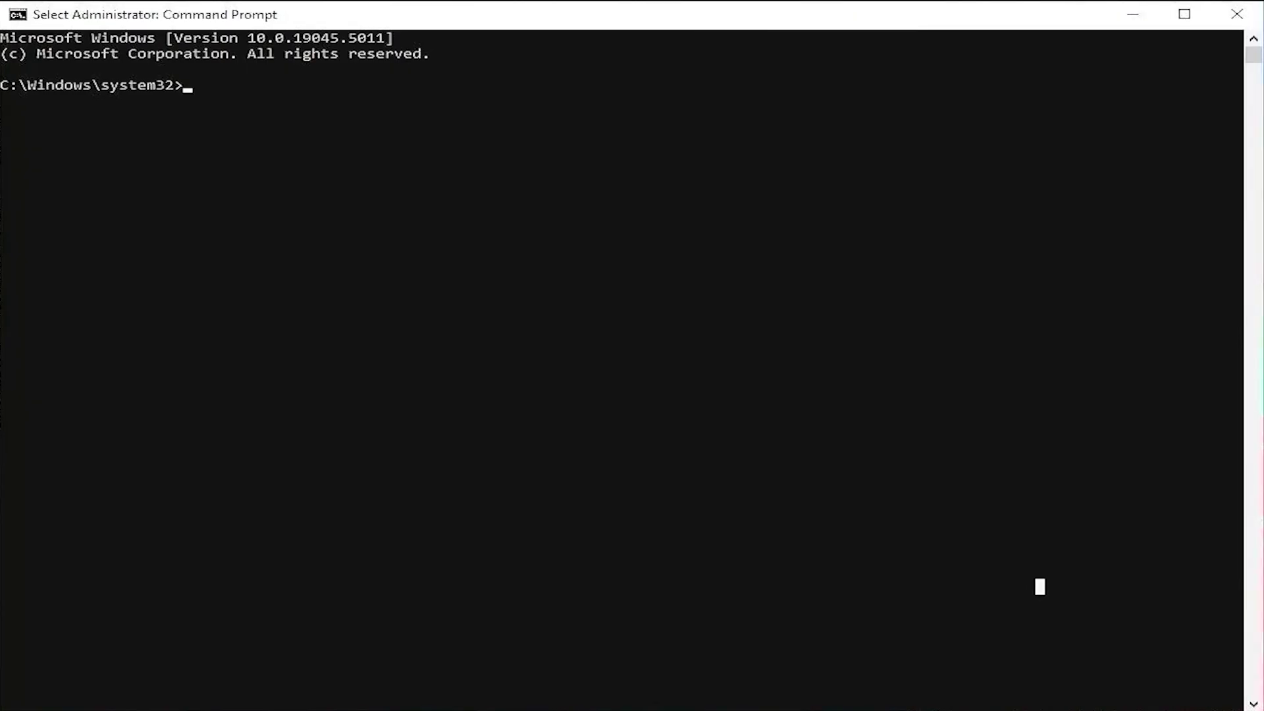
# Step: List the firmware boot entries in the administrator Command Prompt with bcdedit /enum firmware
pyautogui.write('bcdedit /e')
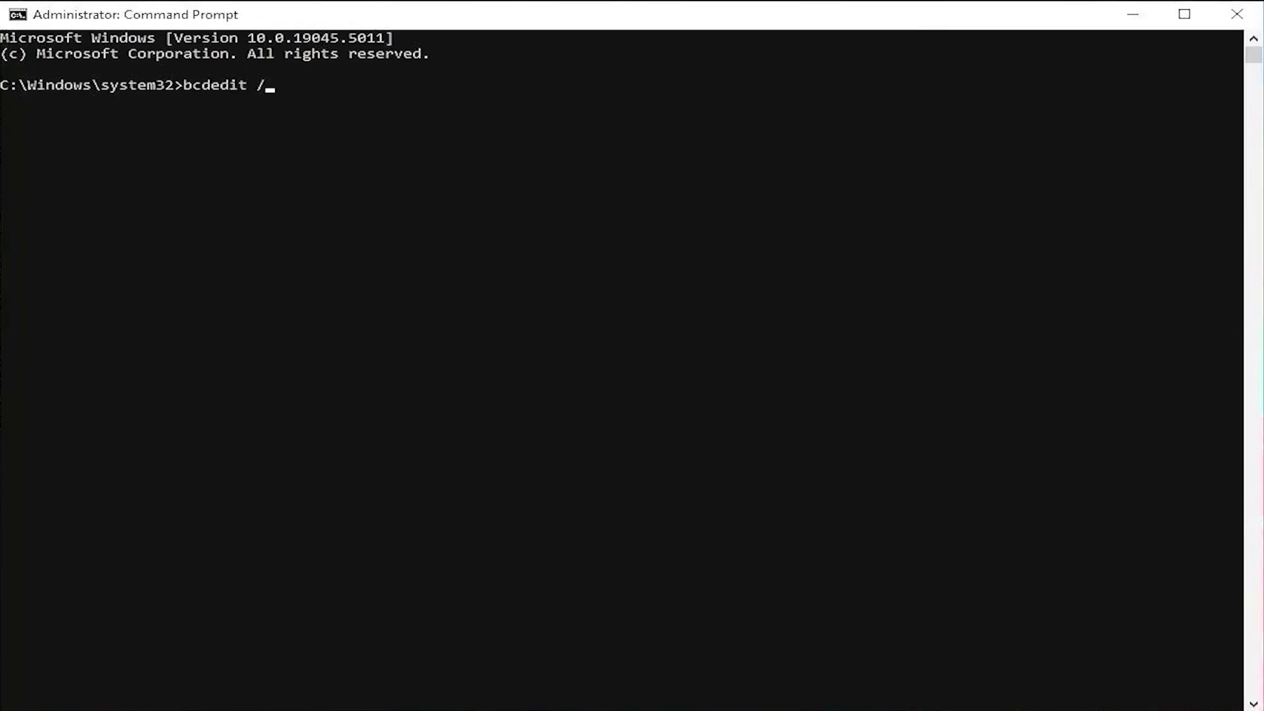
pyautogui.write('num firmwar')
pyautogui.write('e')
pyautogui.press('Return')
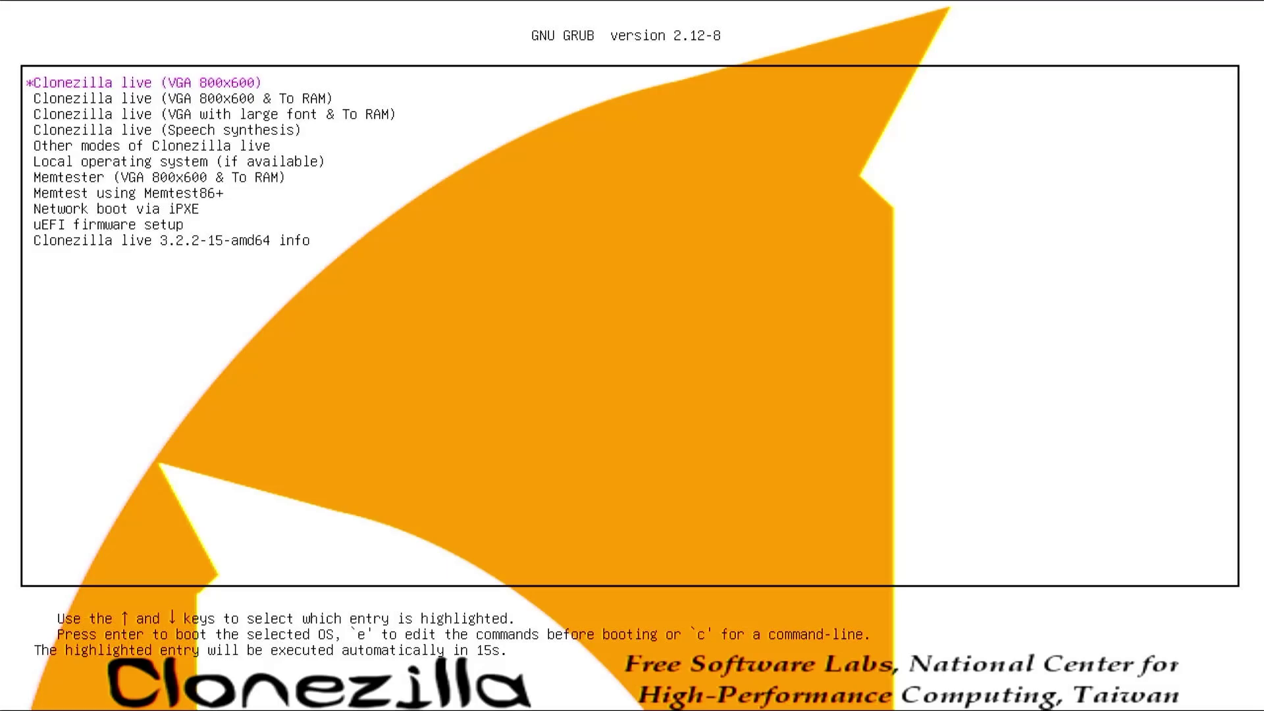
# Step: Boot Clonezilla live (VGA 800x600) with en_US.UTF-8 English and the default US keyboard layout
pyautogui.press('Return')
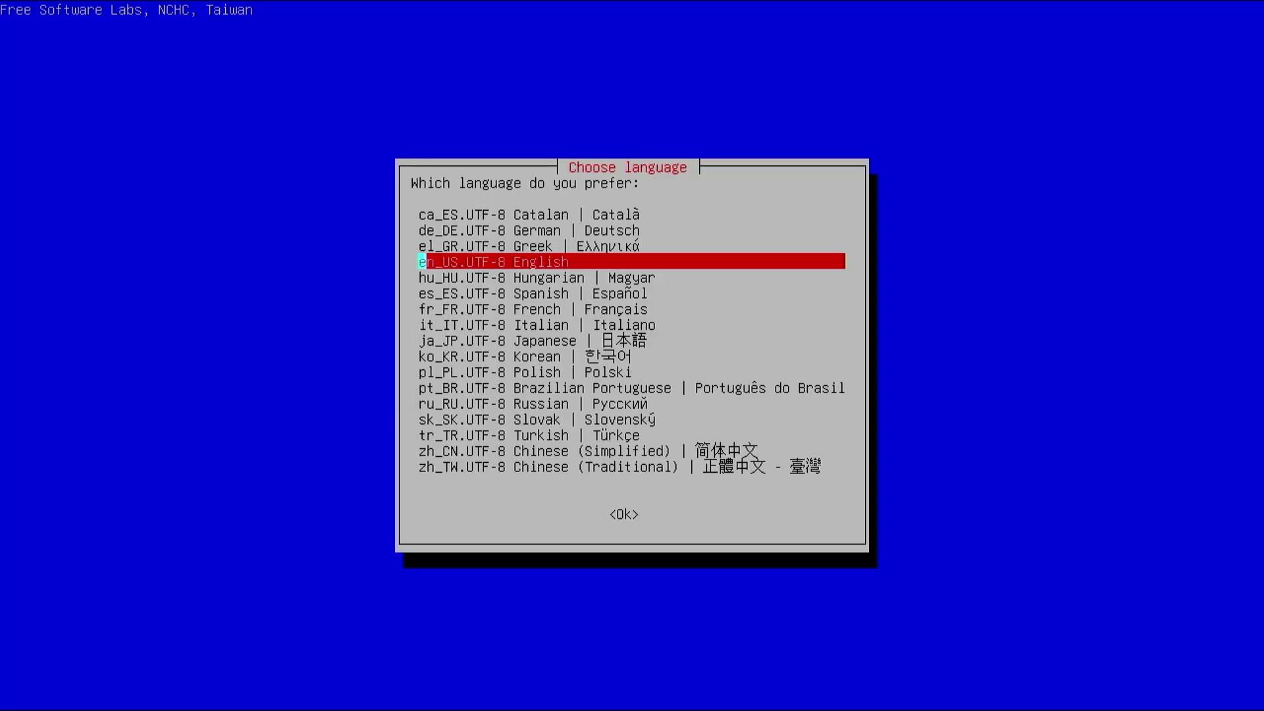
pyautogui.press('Up')
pyautogui.press('Down')
pyautogui.press('Down')
pyautogui.press('Up')
pyautogui.press('Up')
pyautogui.press('Down')
pyautogui.press('Tab')
pyautogui.press('Return')
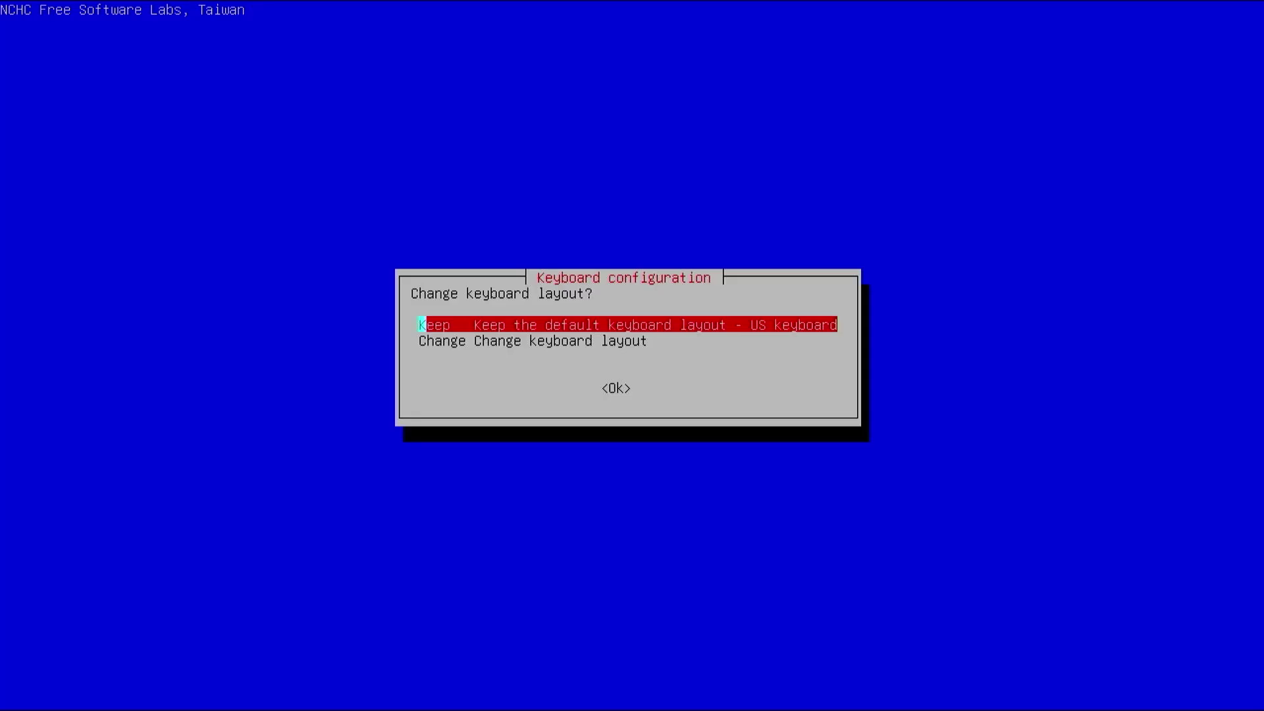
pyautogui.press('Return')
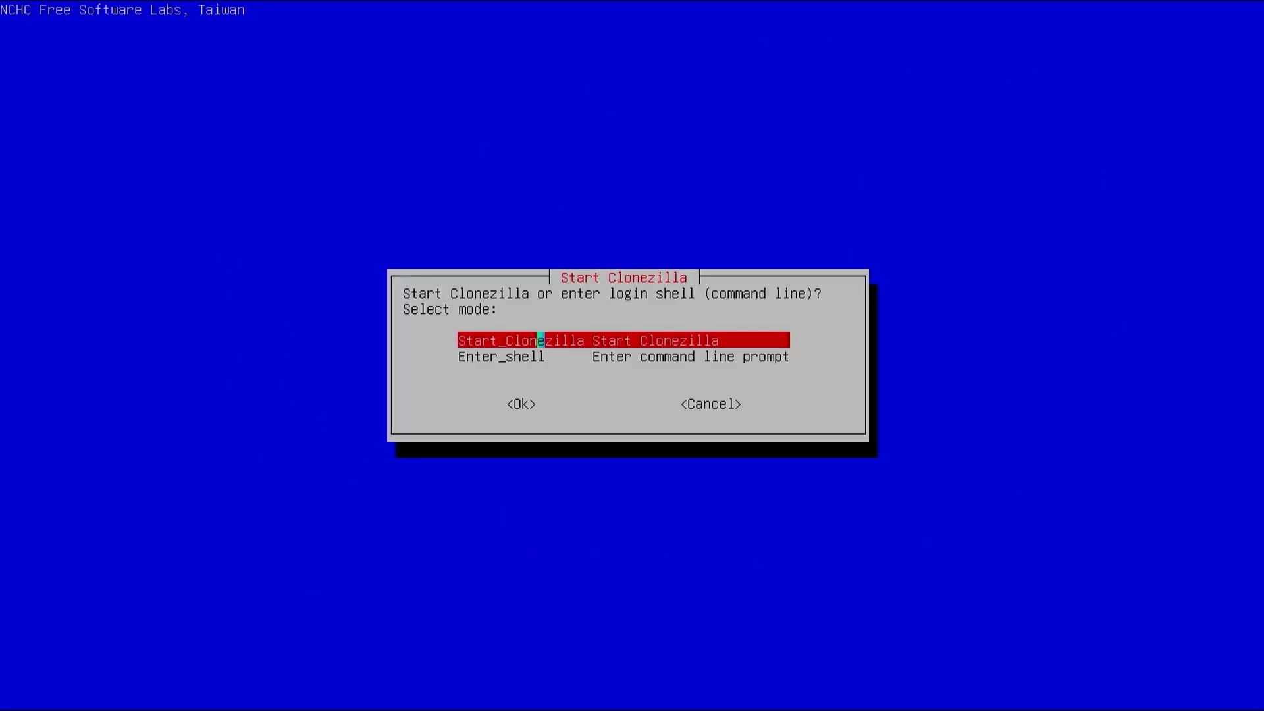
# Step: Start Clonezilla and choose a local device (local_dev) for the image directory
pyautogui.click(522, 403)
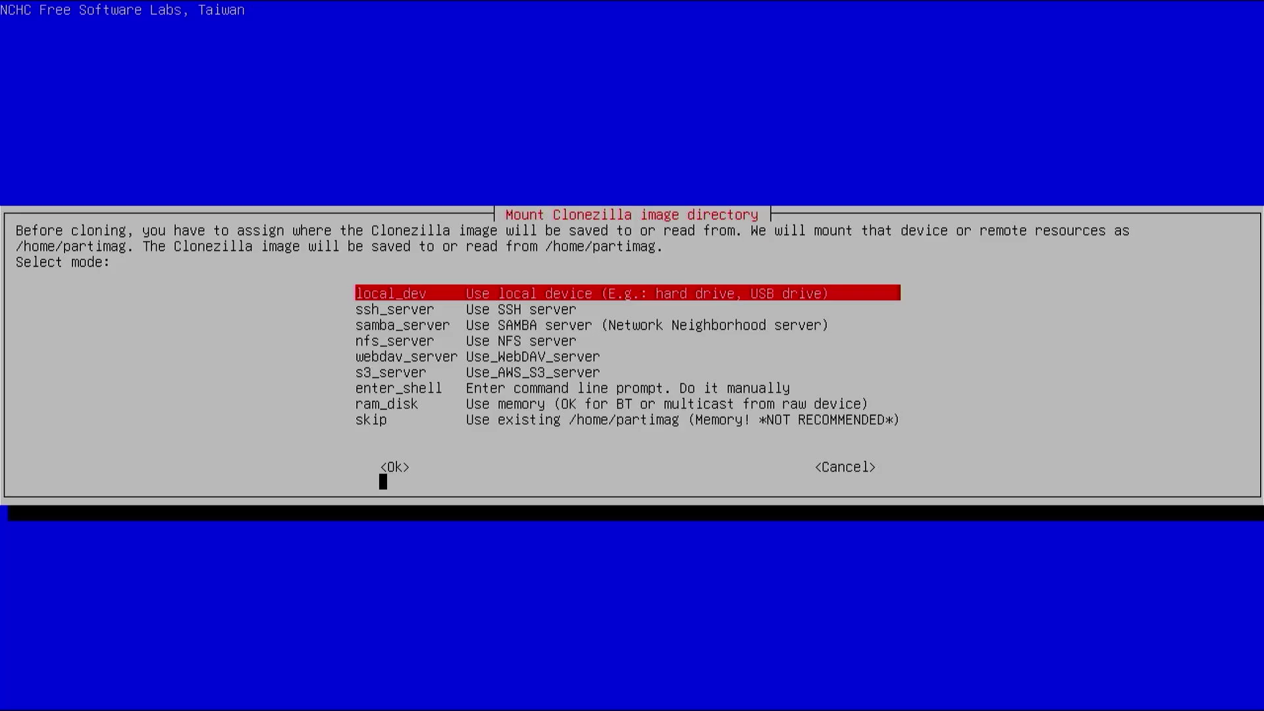
pyautogui.press('Return')
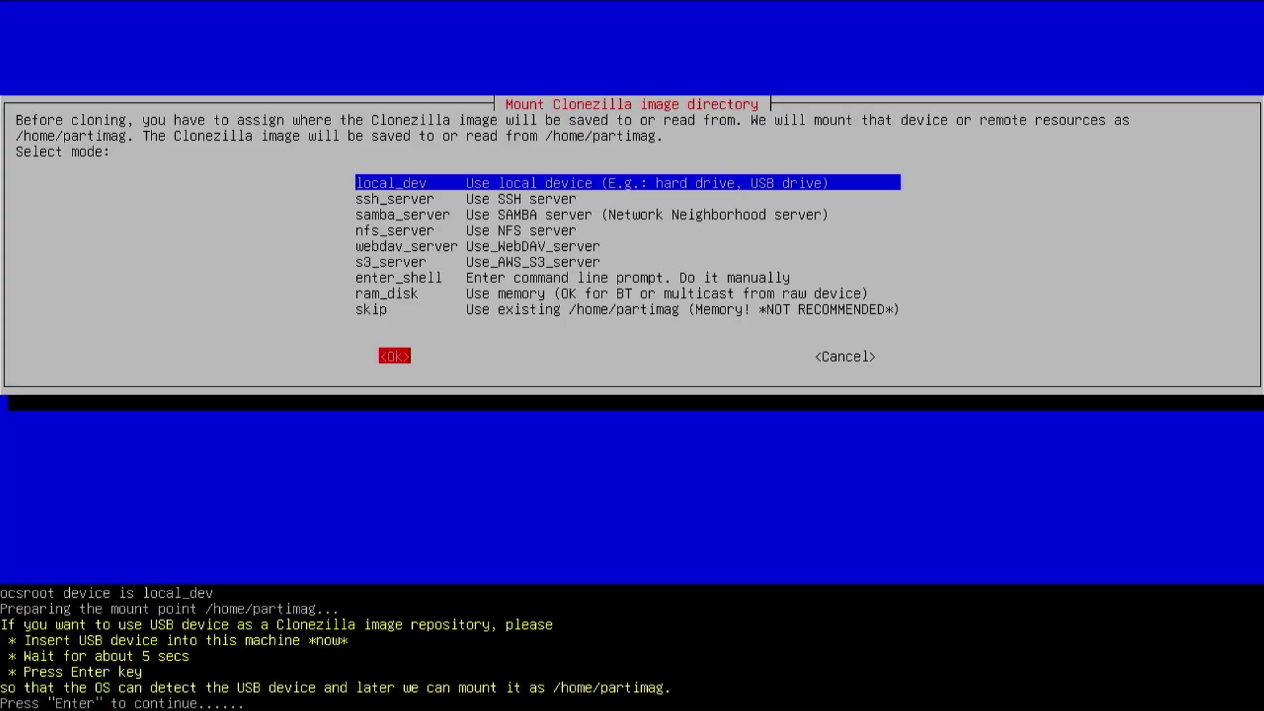
# Step: Mount nvme0n1p1 (DATA) as the image repository with no-fsck, using its root directory "/"
pyautogui.press('Return')
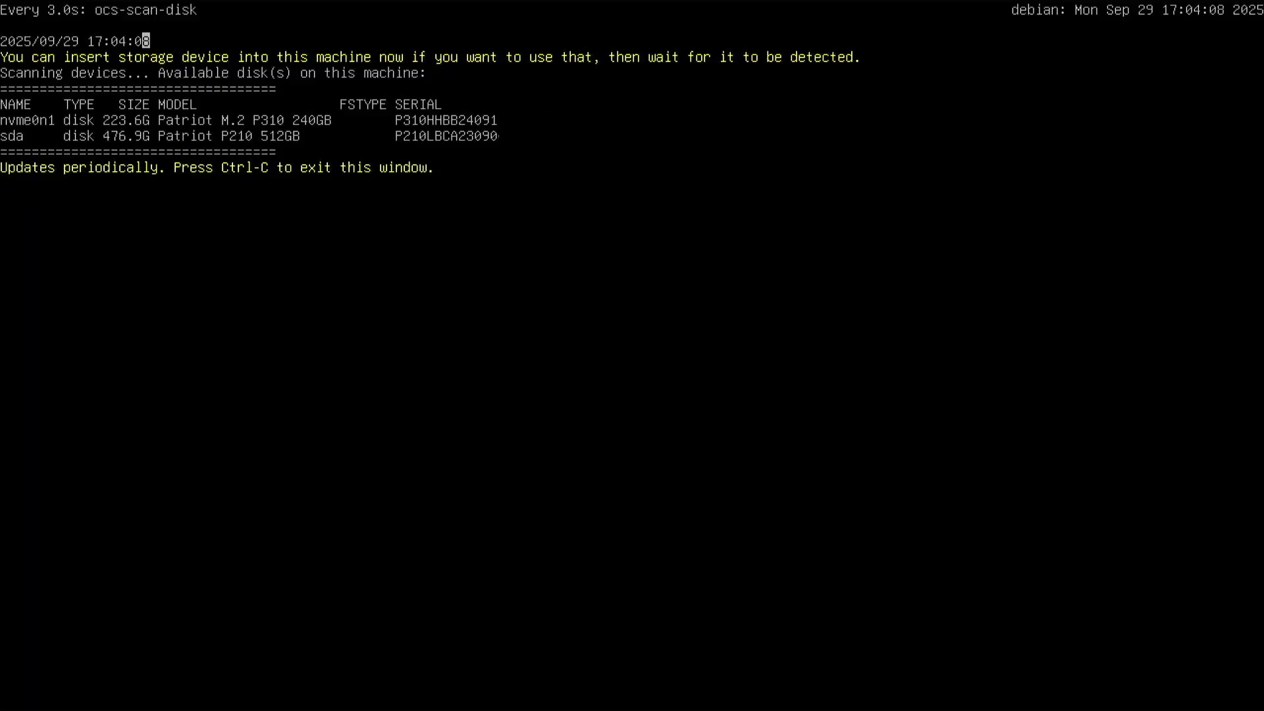
pyautogui.hotkey('ctrl', 'c')
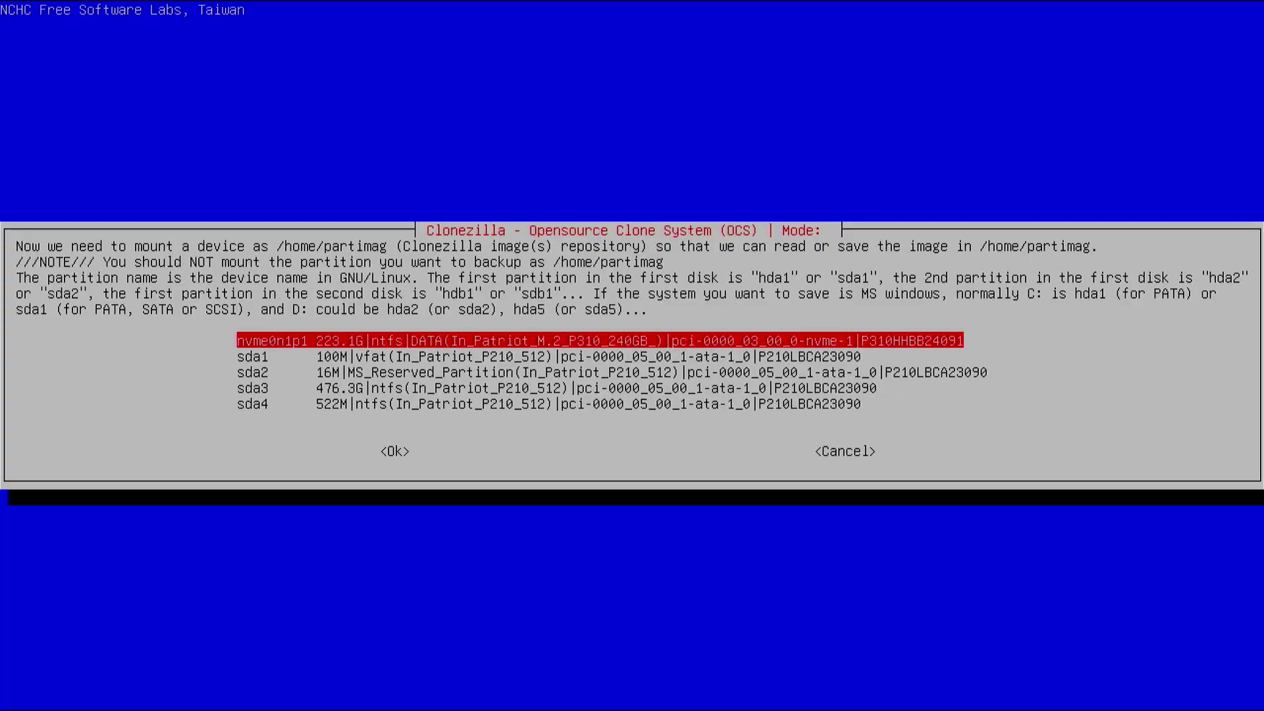
pyautogui.press('Return')
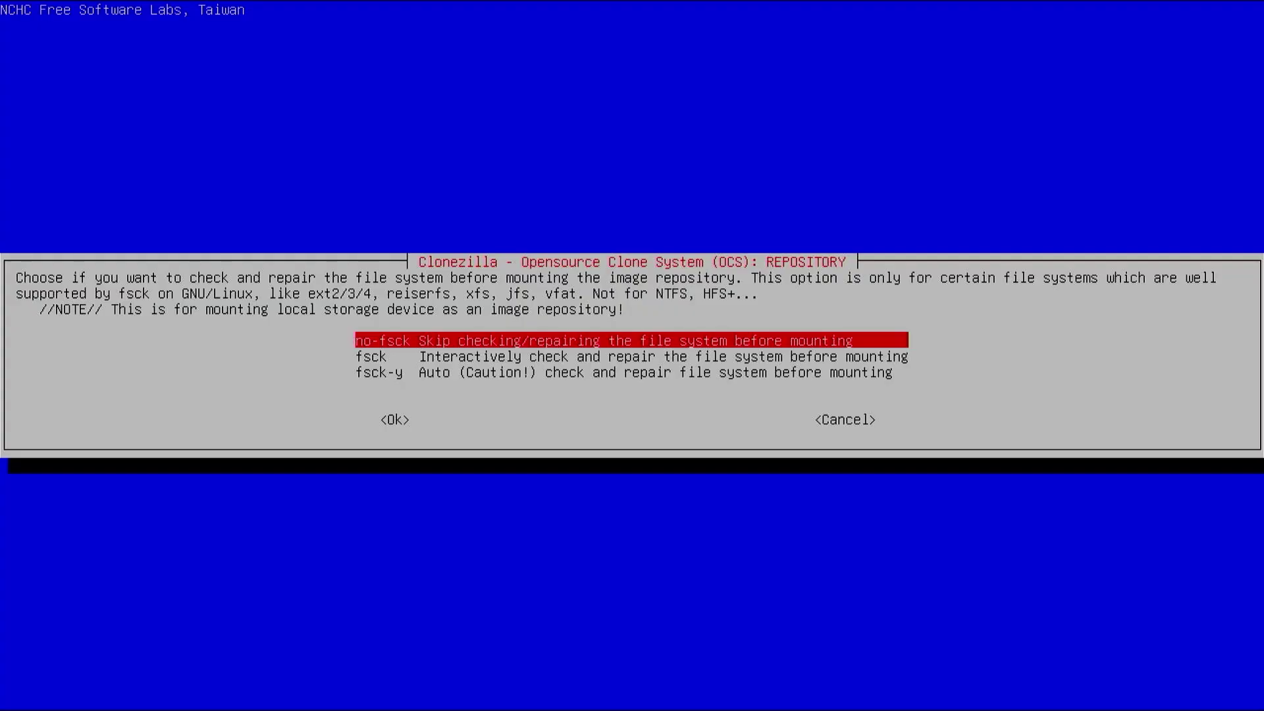
pyautogui.press('Return')
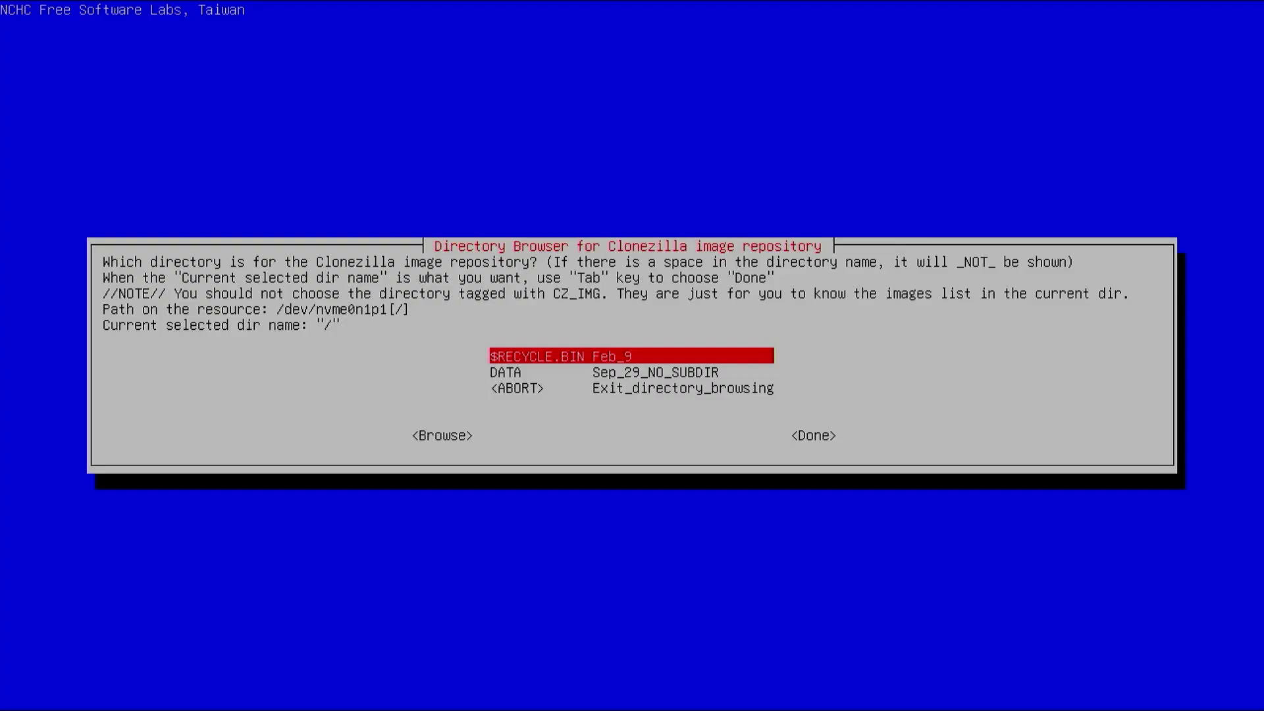
pyautogui.press('Tab')
pyautogui.press('Tab')
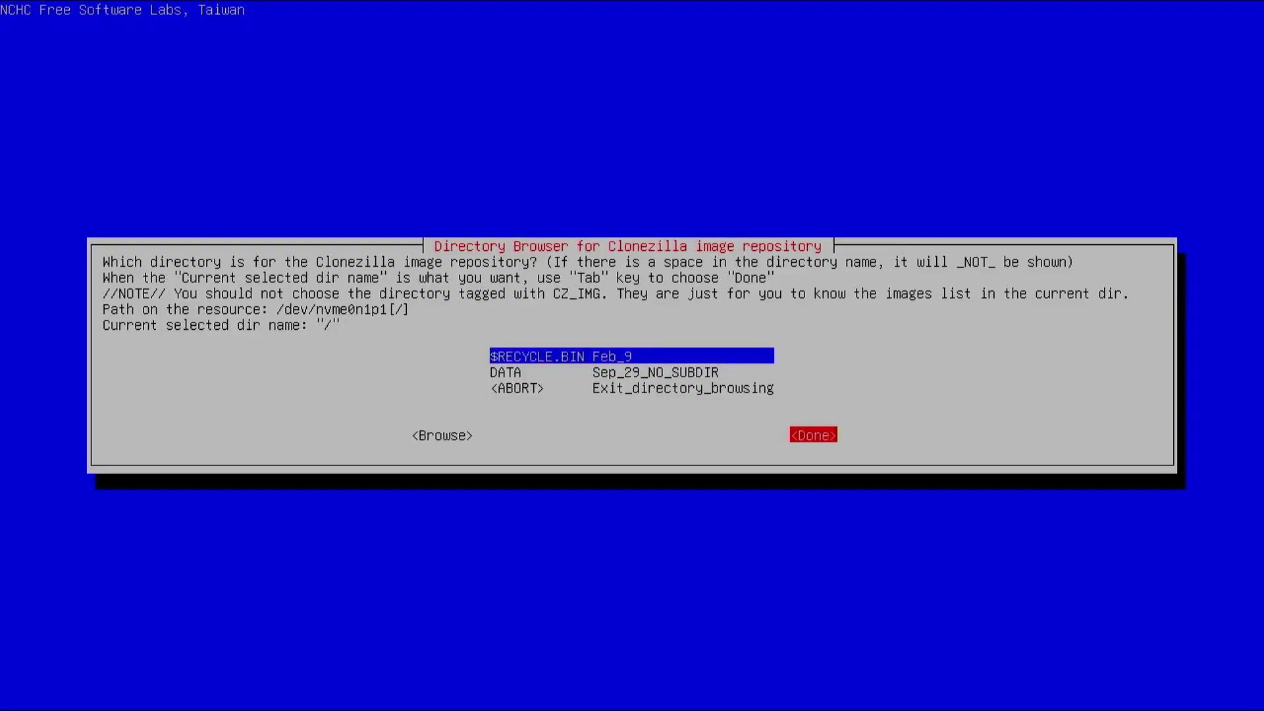
pyautogui.press('Return')
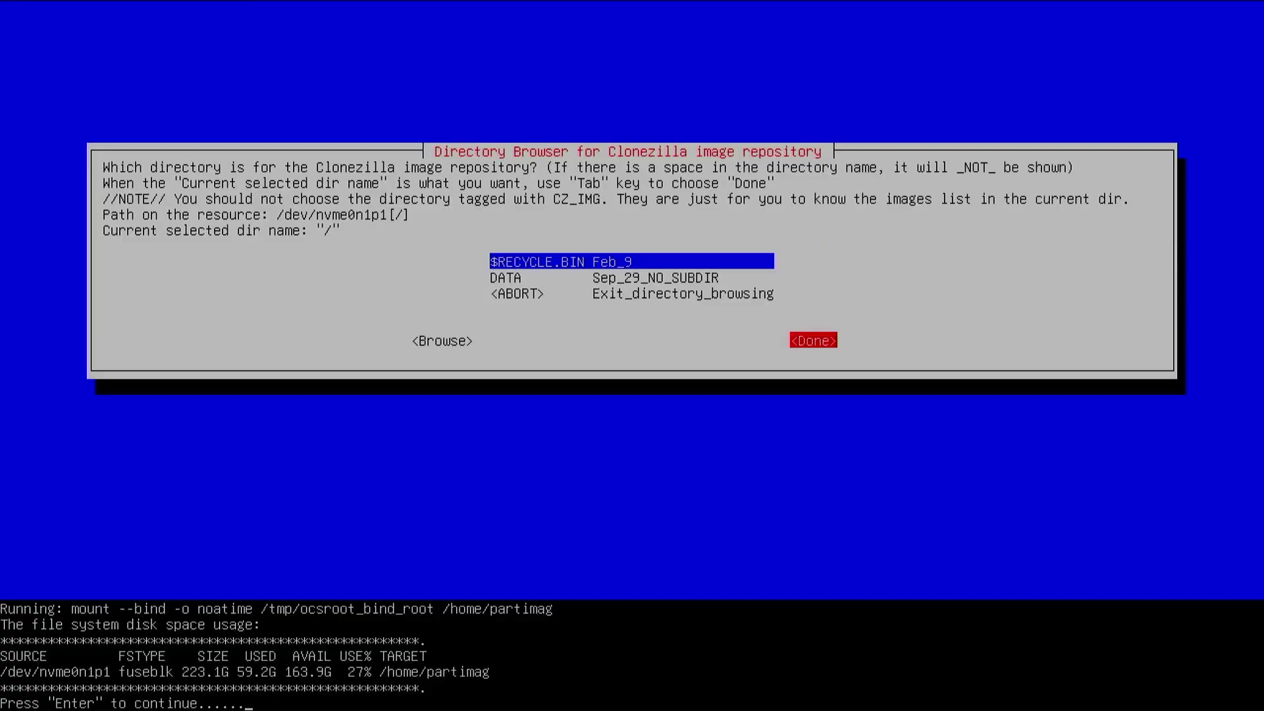
pyautogui.press('Return')
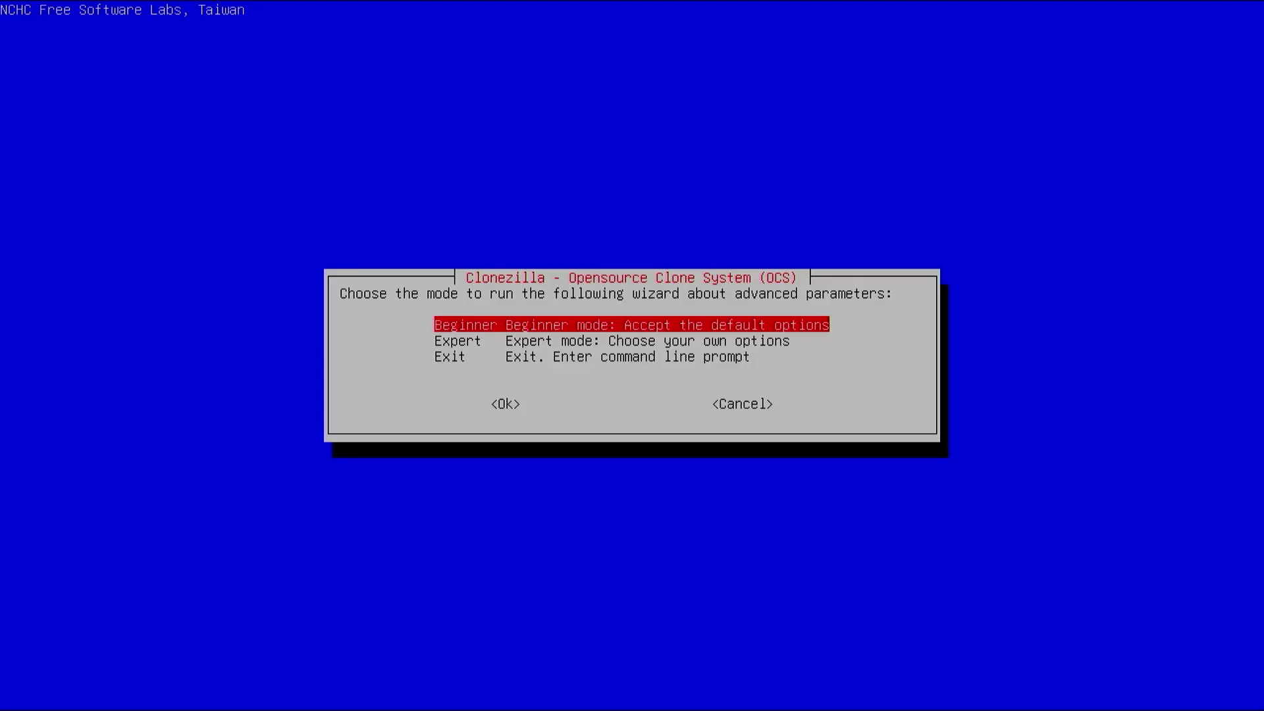
pyautogui.press('Return')
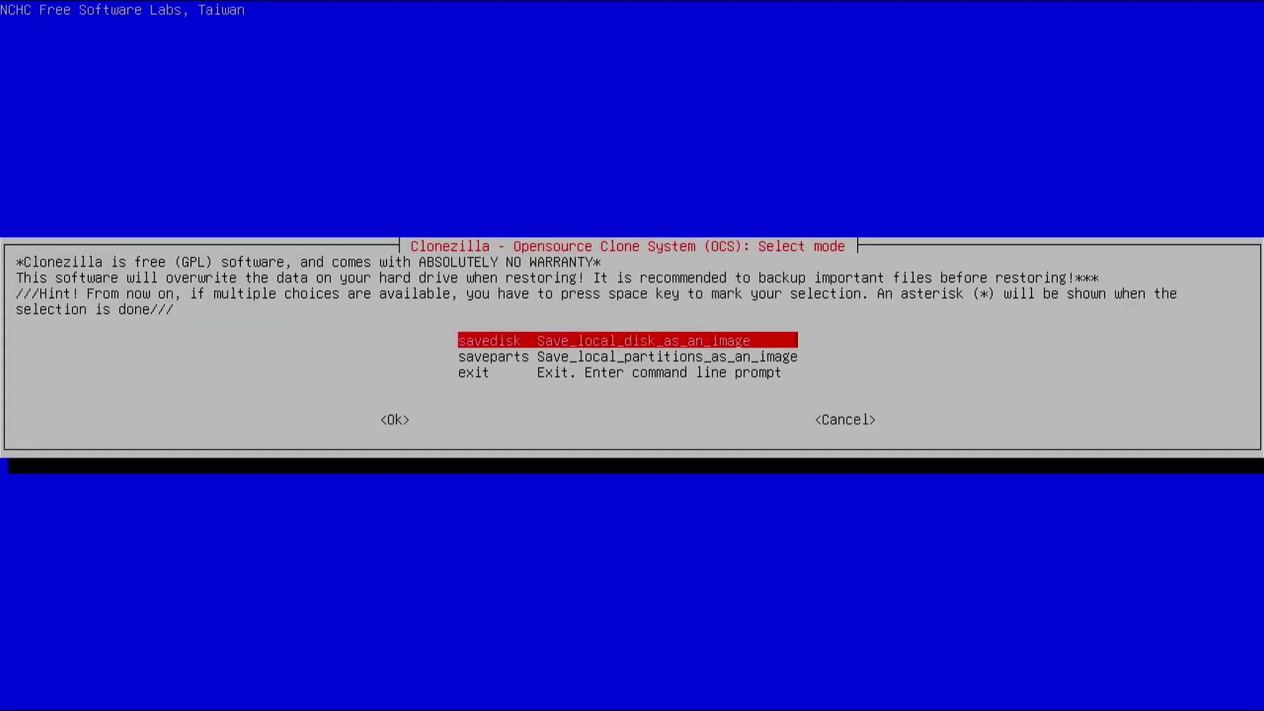
pyautogui.press('Down')
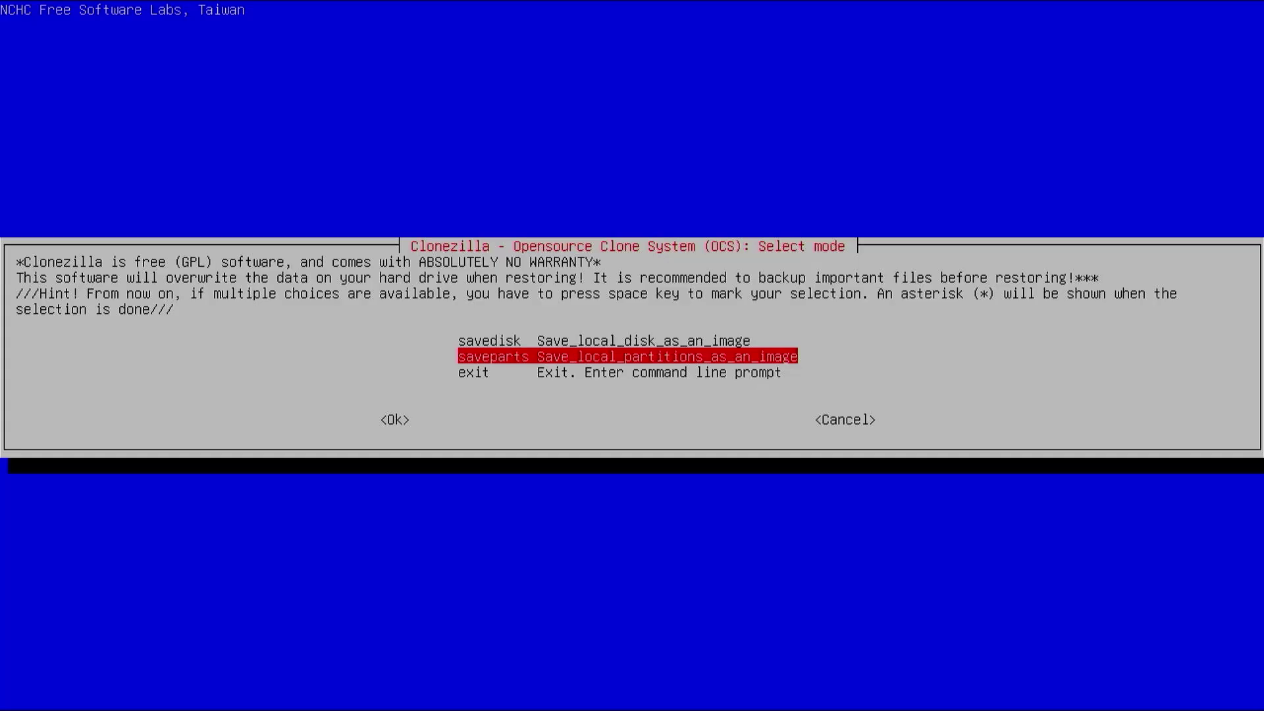
pyautogui.press('Up')
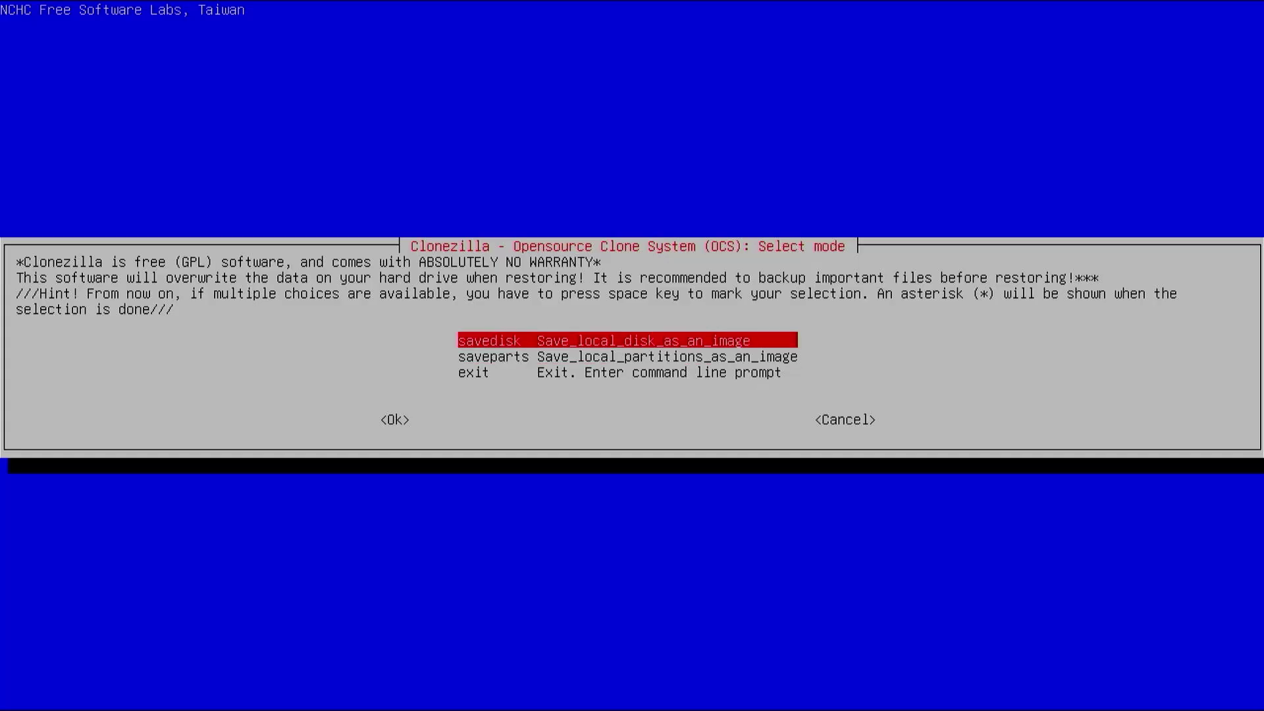
pyautogui.press('Return')
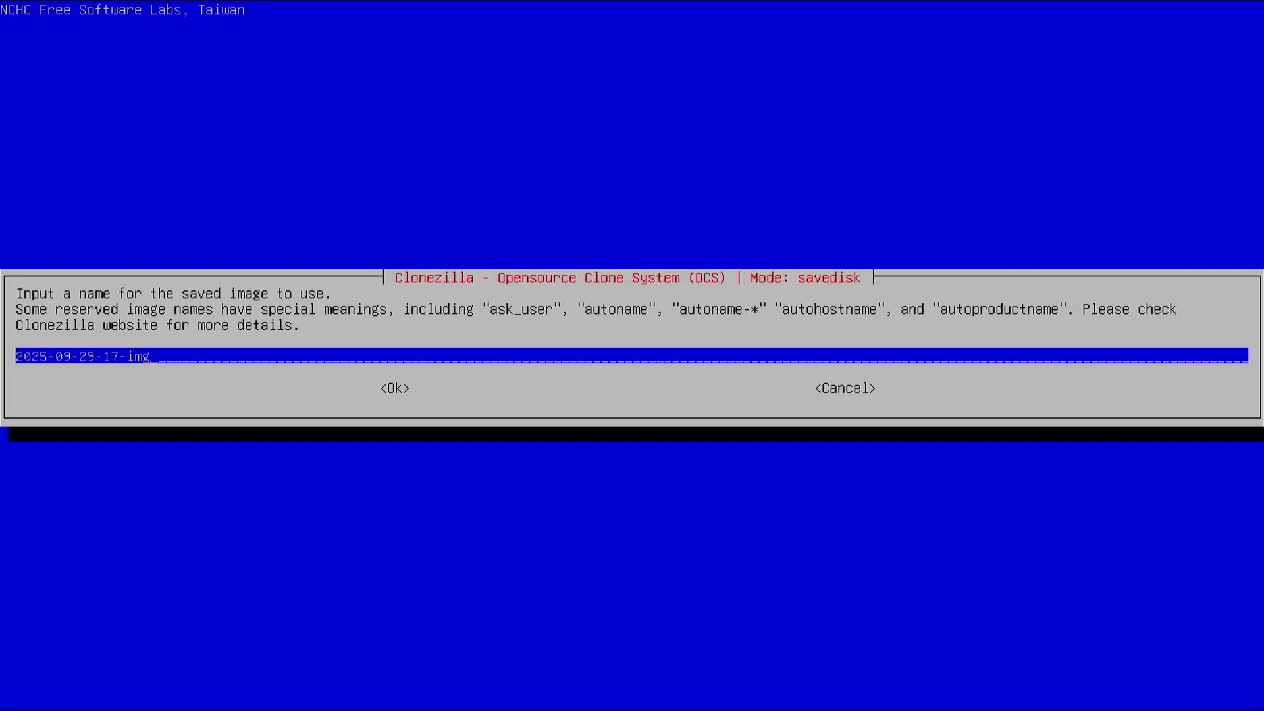
pyautogui.write('-MyComputer-Backup')
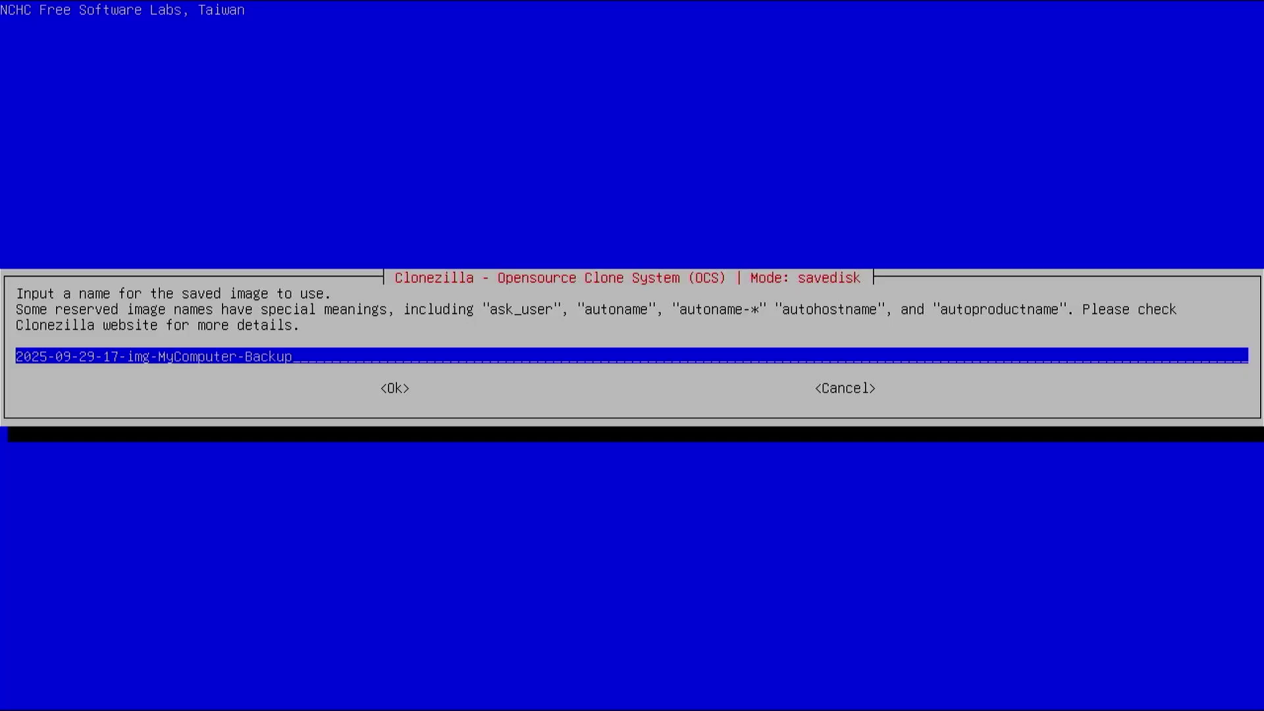
pyautogui.press('Return')
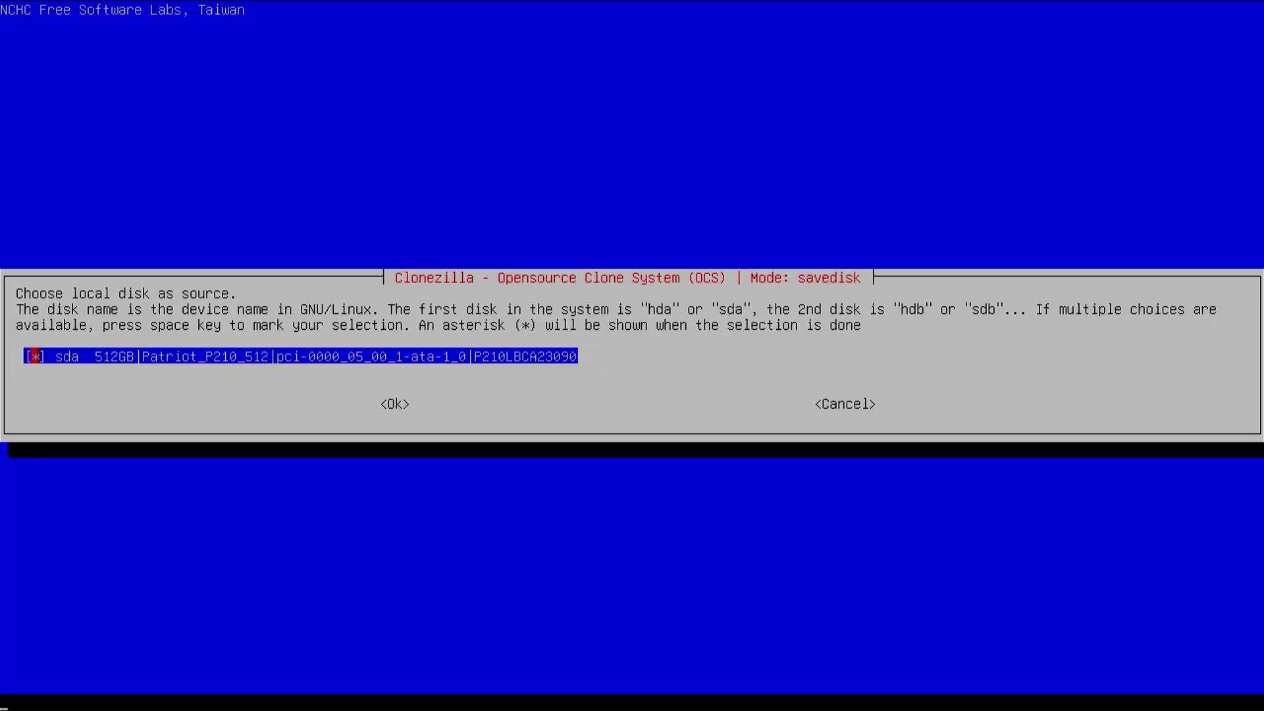
# Step: Save source disk sda with -z9p zstdmt compression, skip the source file system check (-sfsck), and have the saved image checked
pyautogui.press('Return')
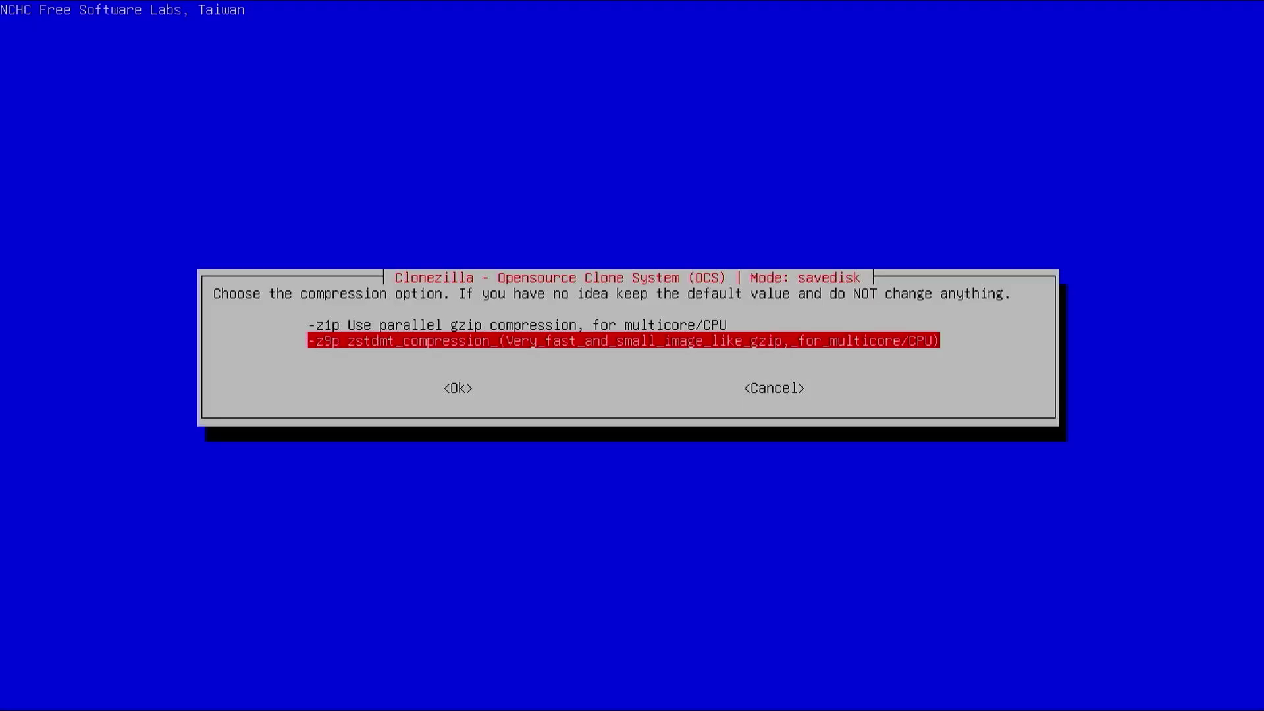
pyautogui.press('Return')
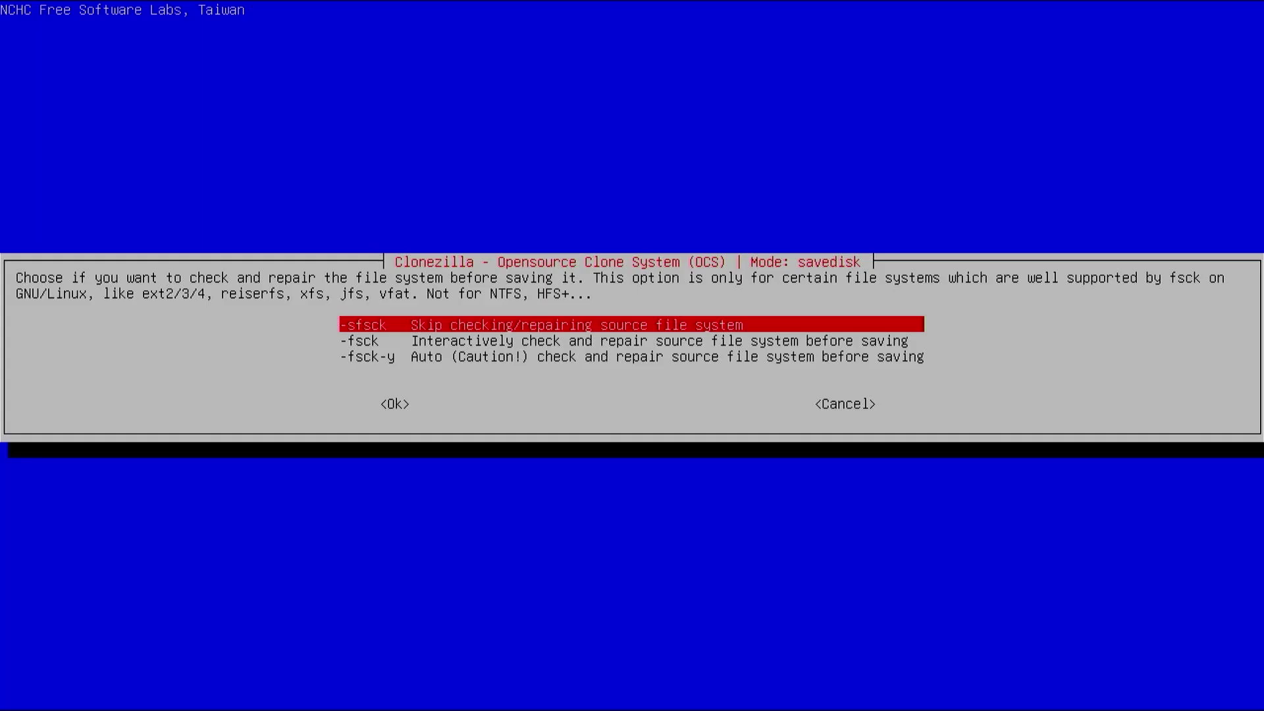
pyautogui.press('Return')
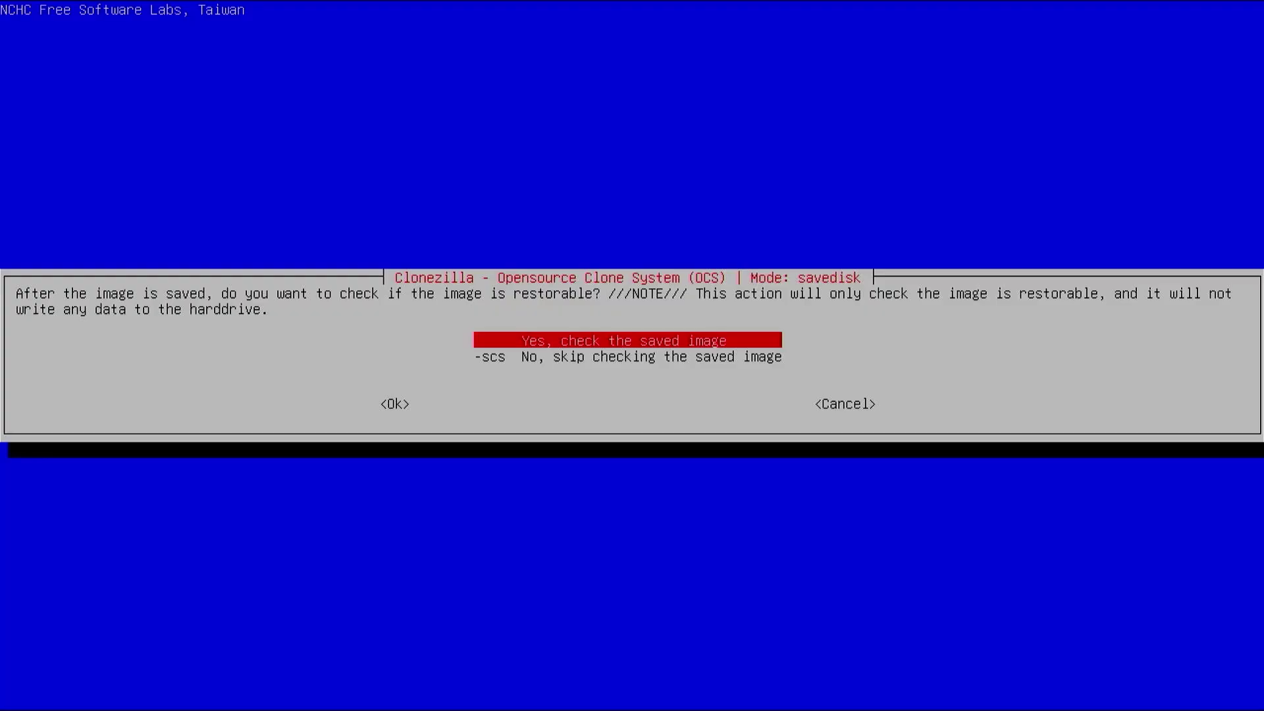
pyautogui.press('Return')
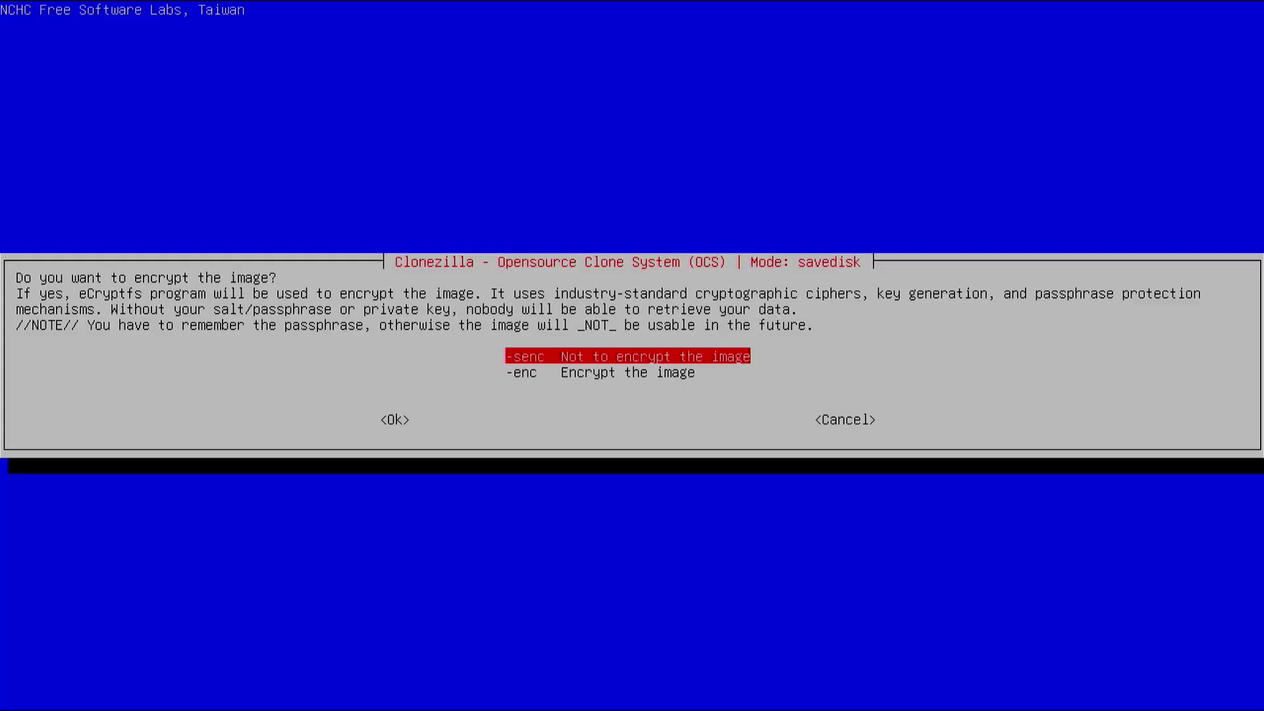
# Step: Set the image to be encrypted (-enc), with log copying to the live USB drive (-plu) and -p choose as the finishing action
pyautogui.press('Down')
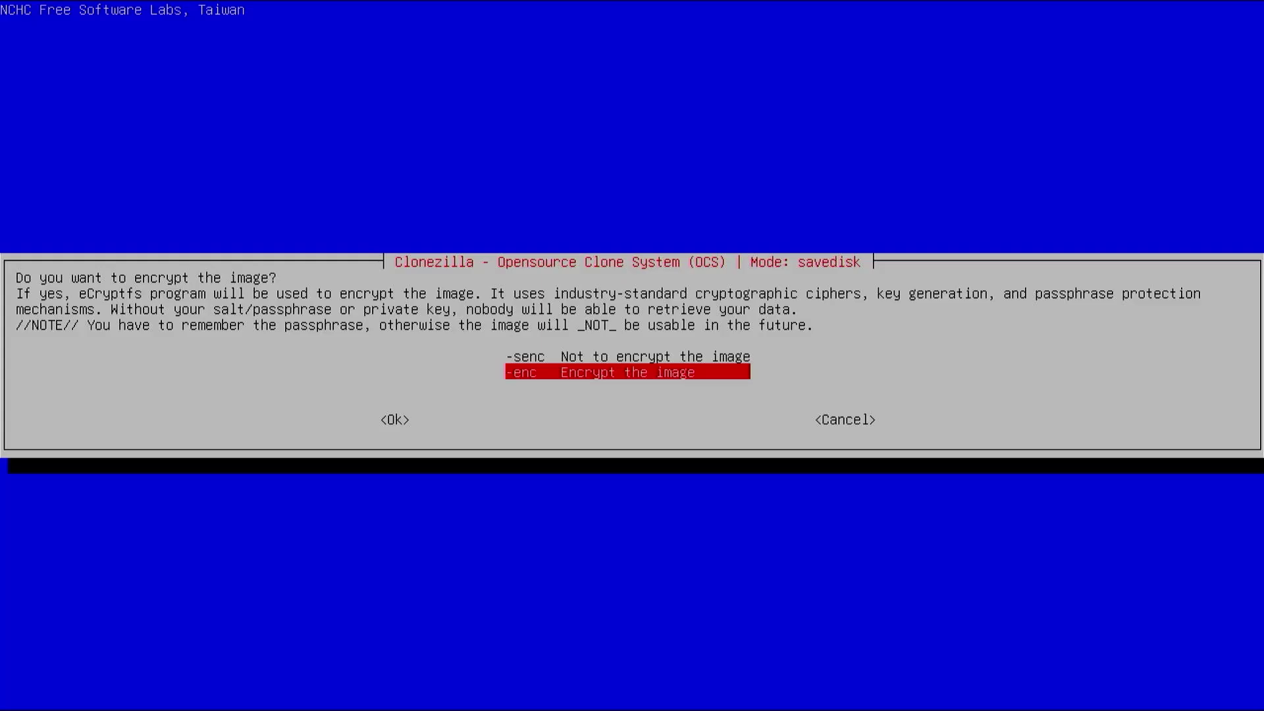
pyautogui.press('Return')
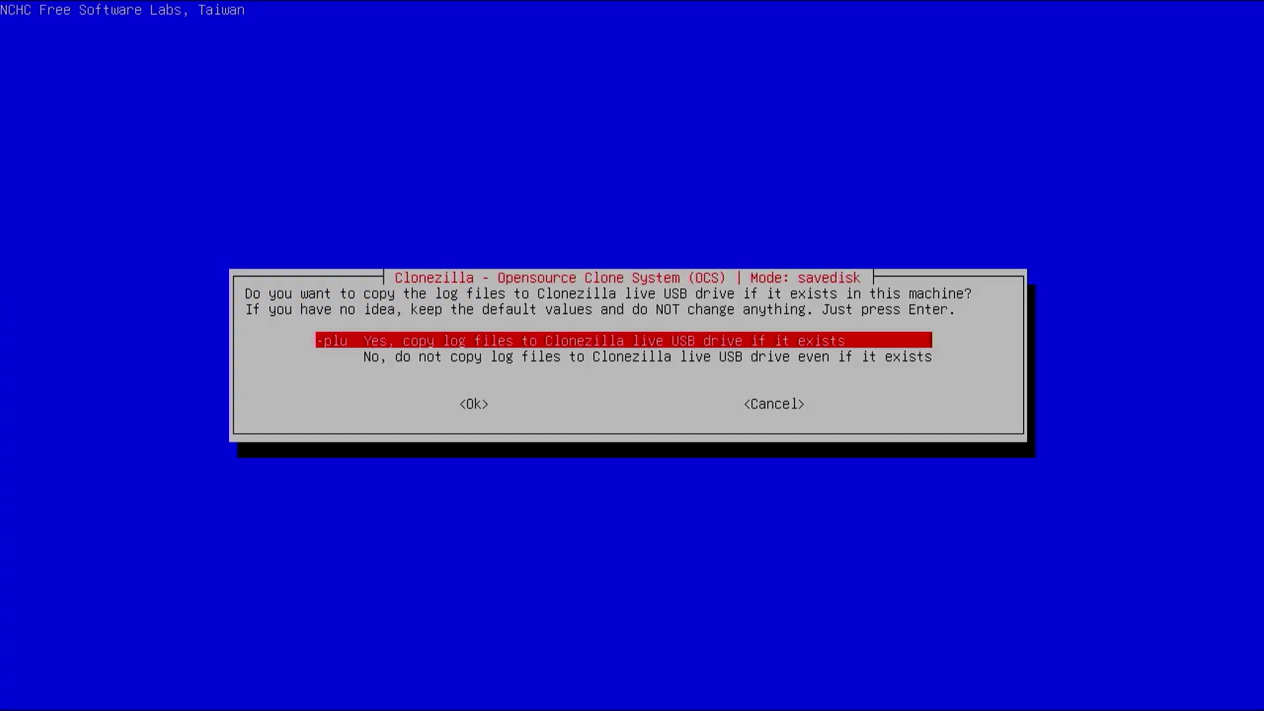
pyautogui.press('Return')
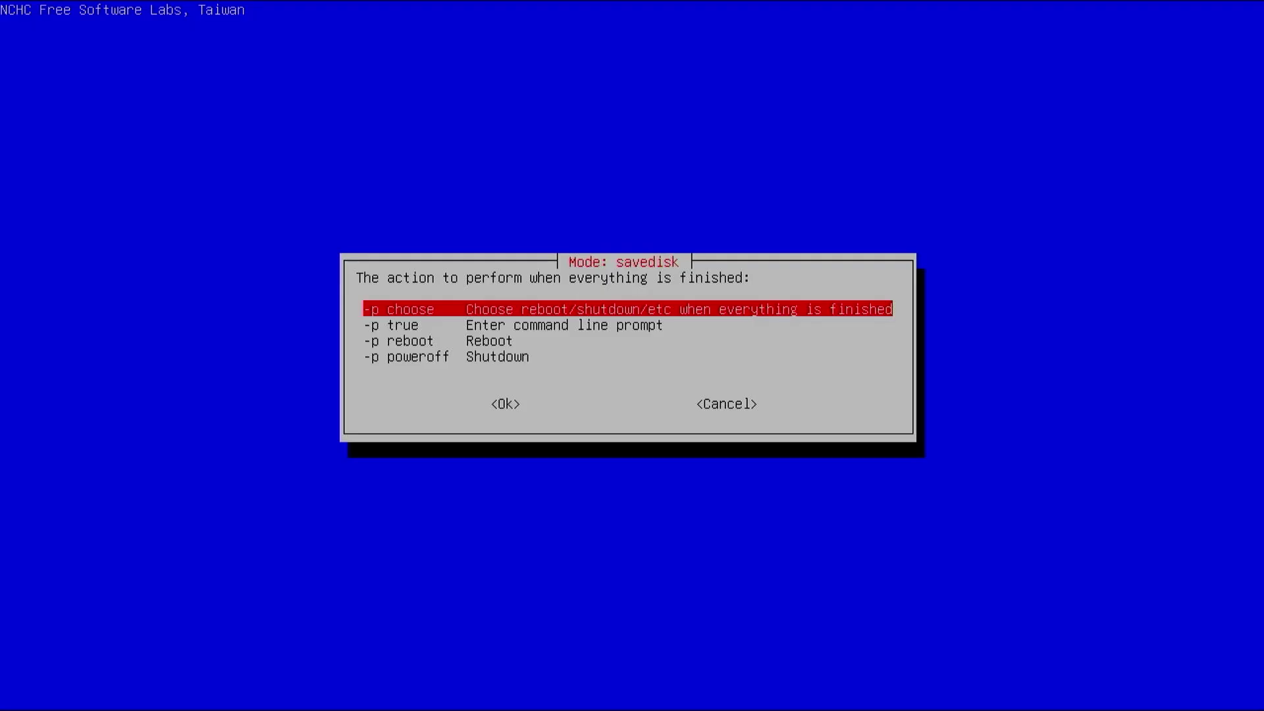
pyautogui.press('Return')
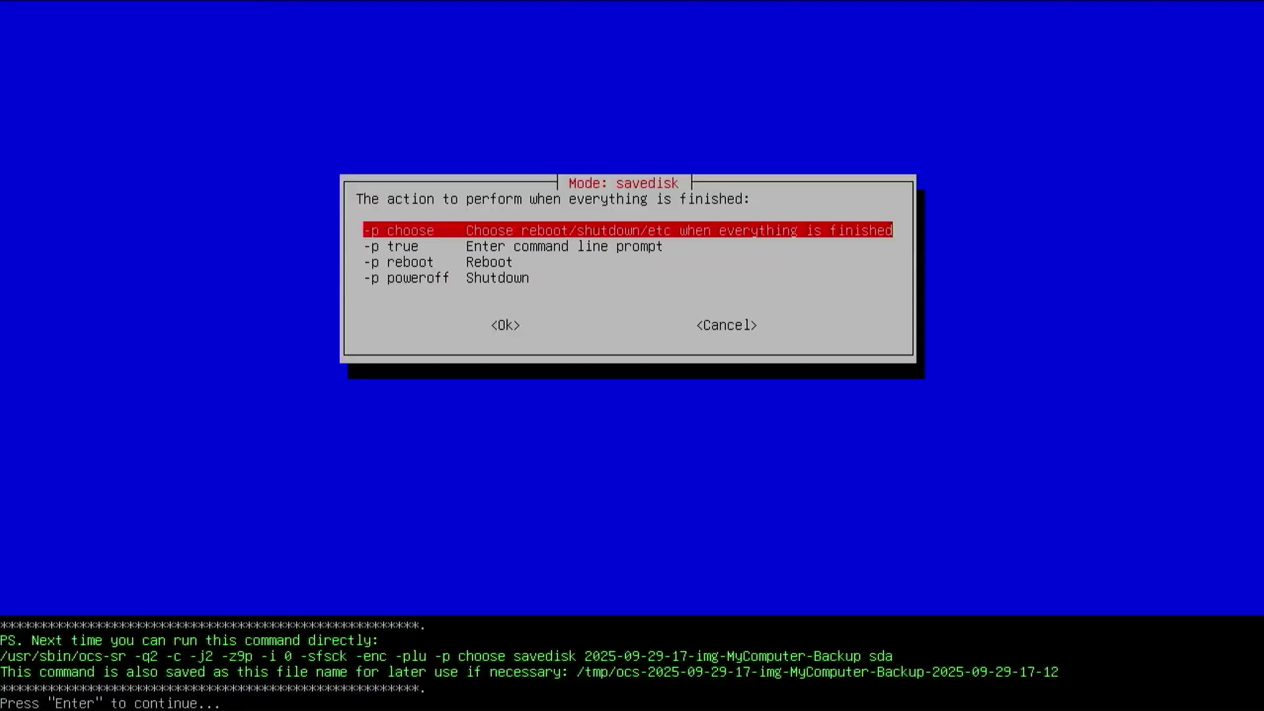
# Step: Enter and verify the image encryption passphrase, and confirm saving disk sda as an image
pyautogui.press('Return')
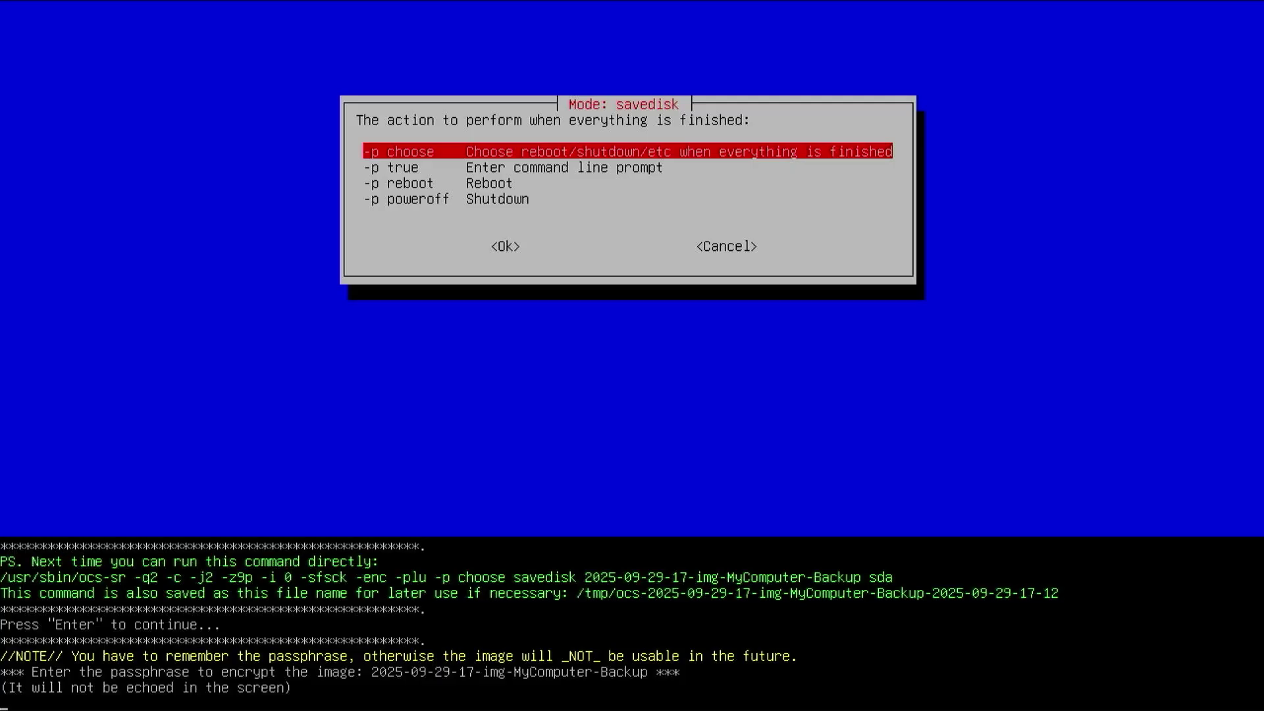
pyautogui.press('Return')
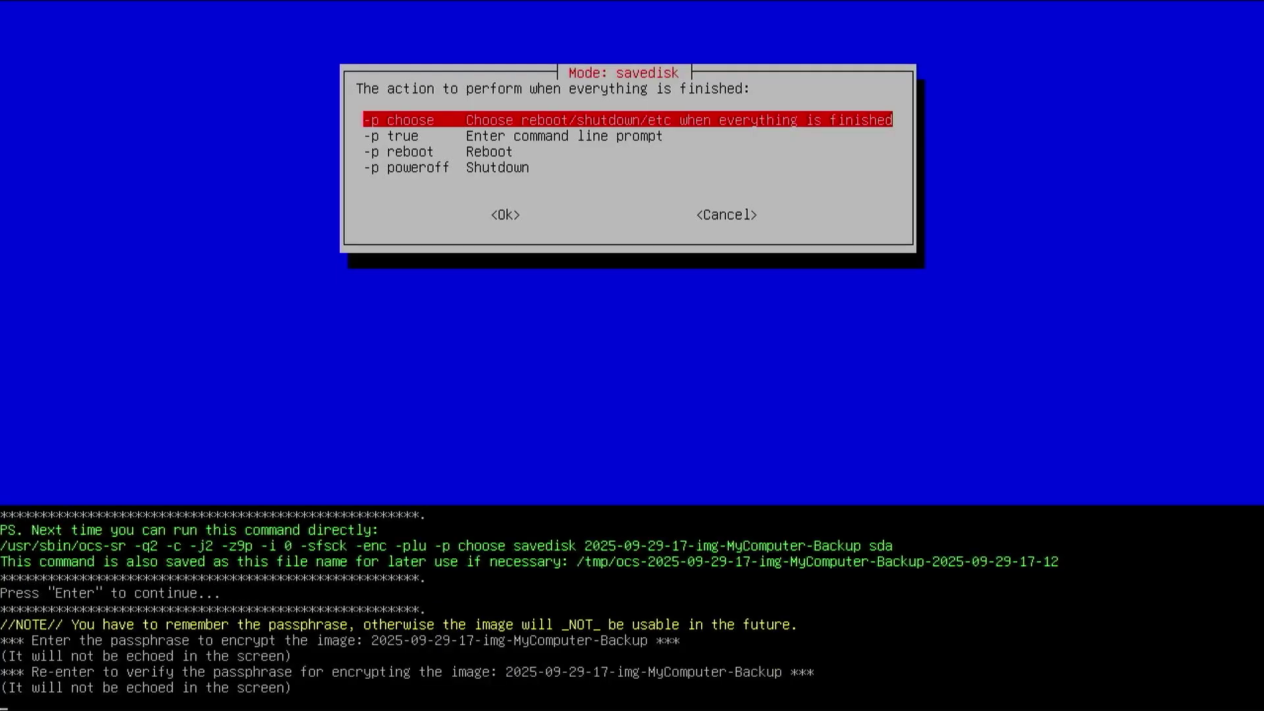
pyautogui.press('Return')
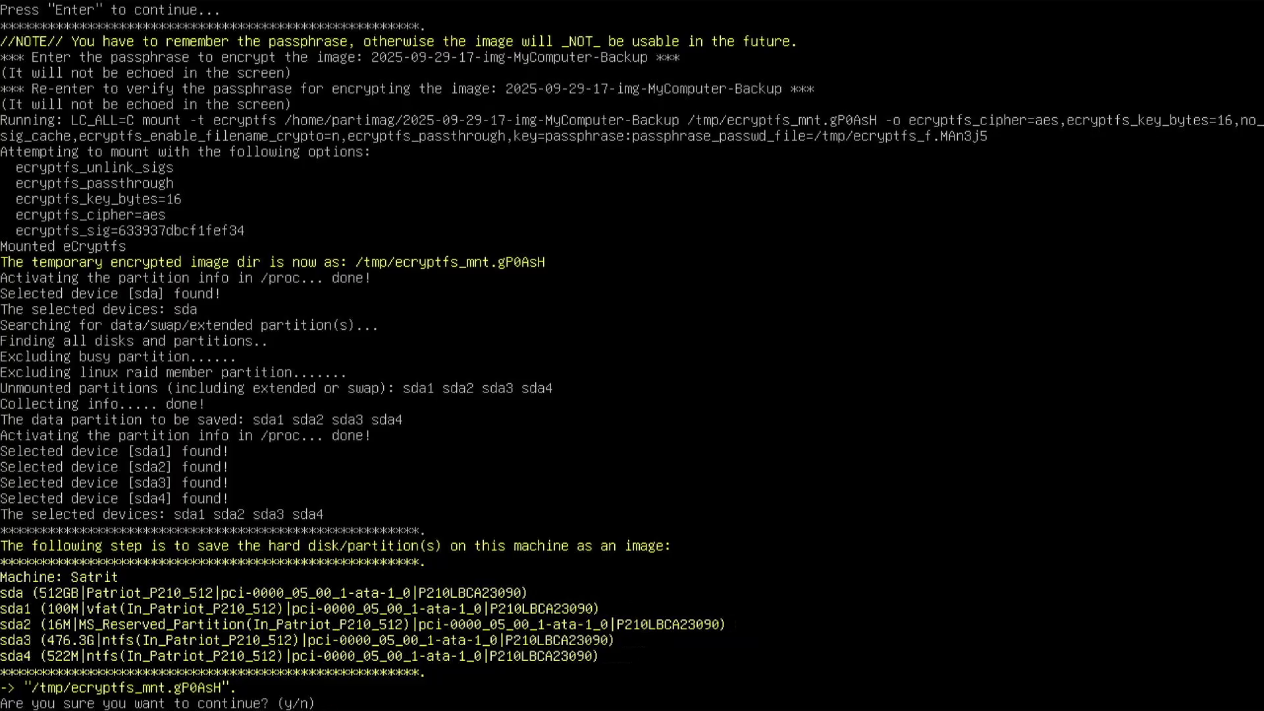
pyautogui.write('y')
pyautogui.press('Return')
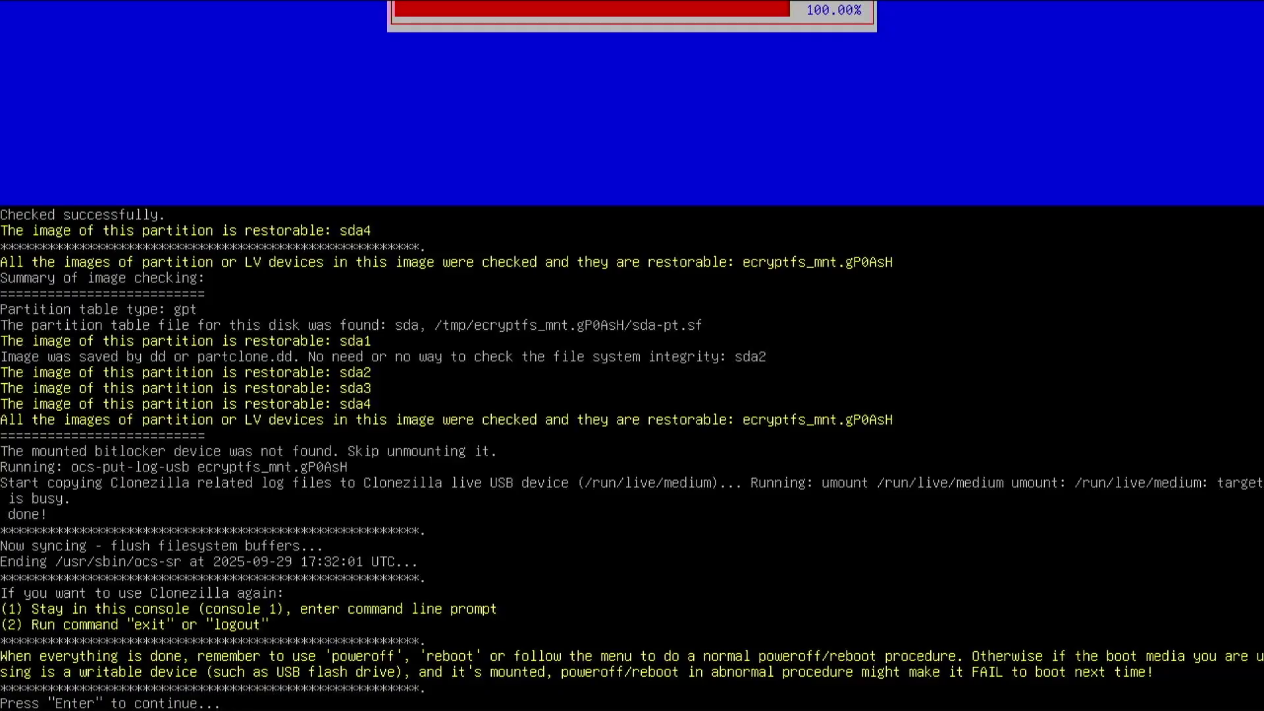
# Step: Finish the backup run and start over with rerun1, unmounting the image repository
pyautogui.press('Return')
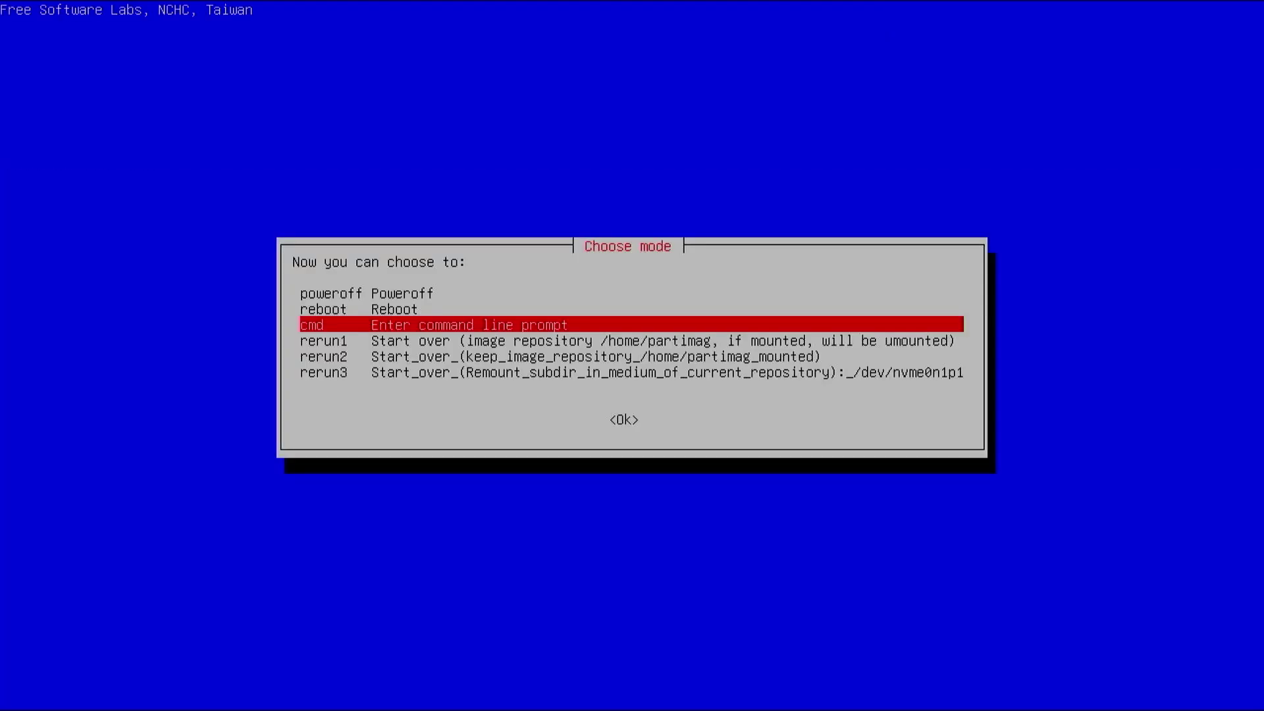
pyautogui.press('Up')
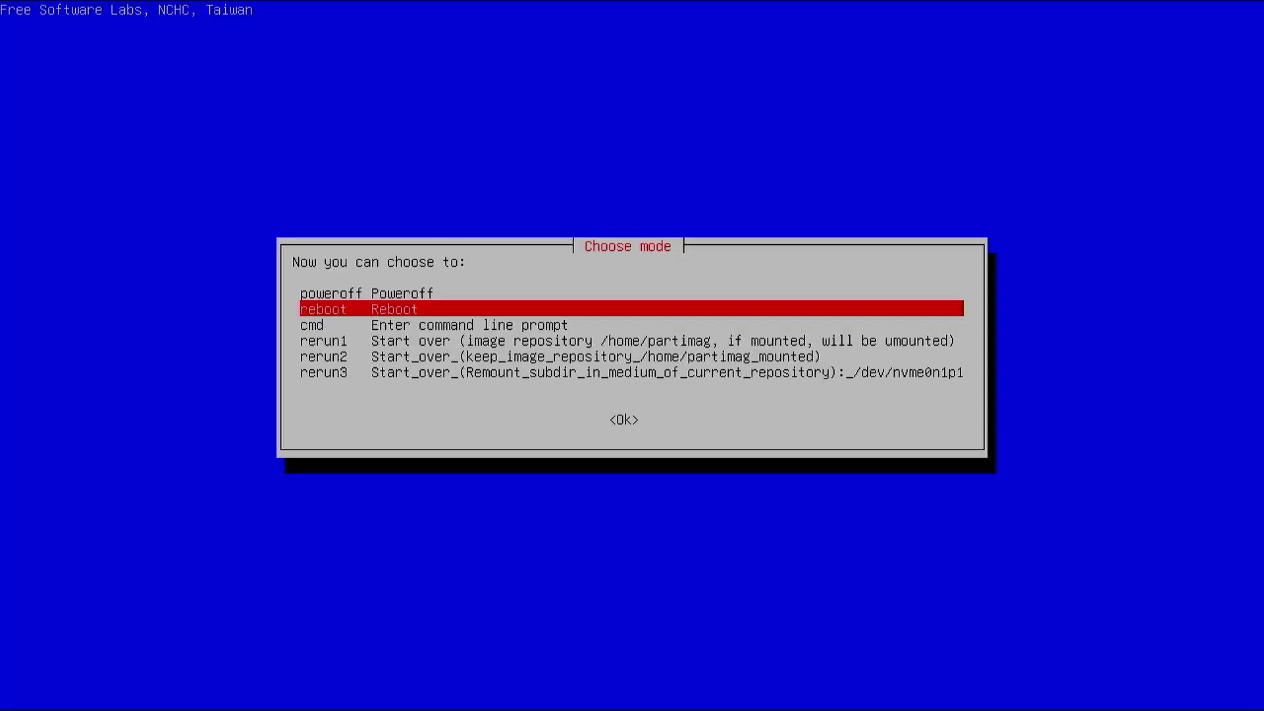
pyautogui.press('Down')
pyautogui.press('Down')
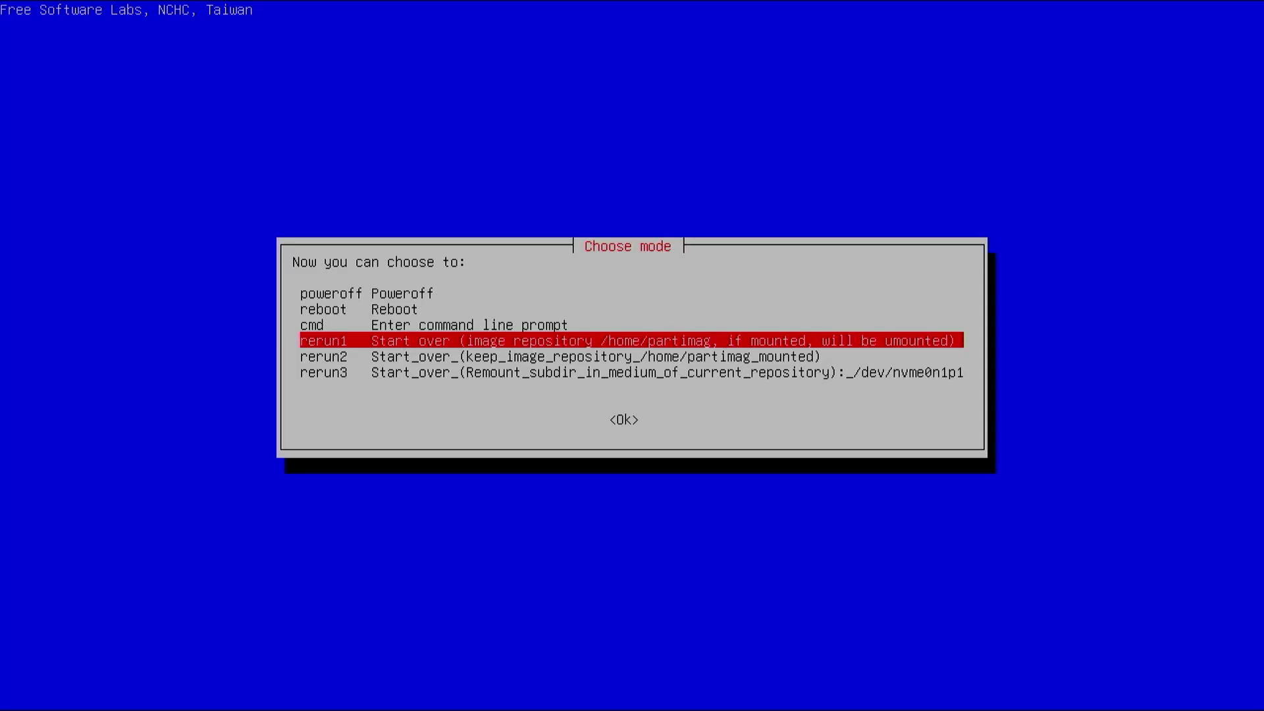
pyautogui.press('Return')
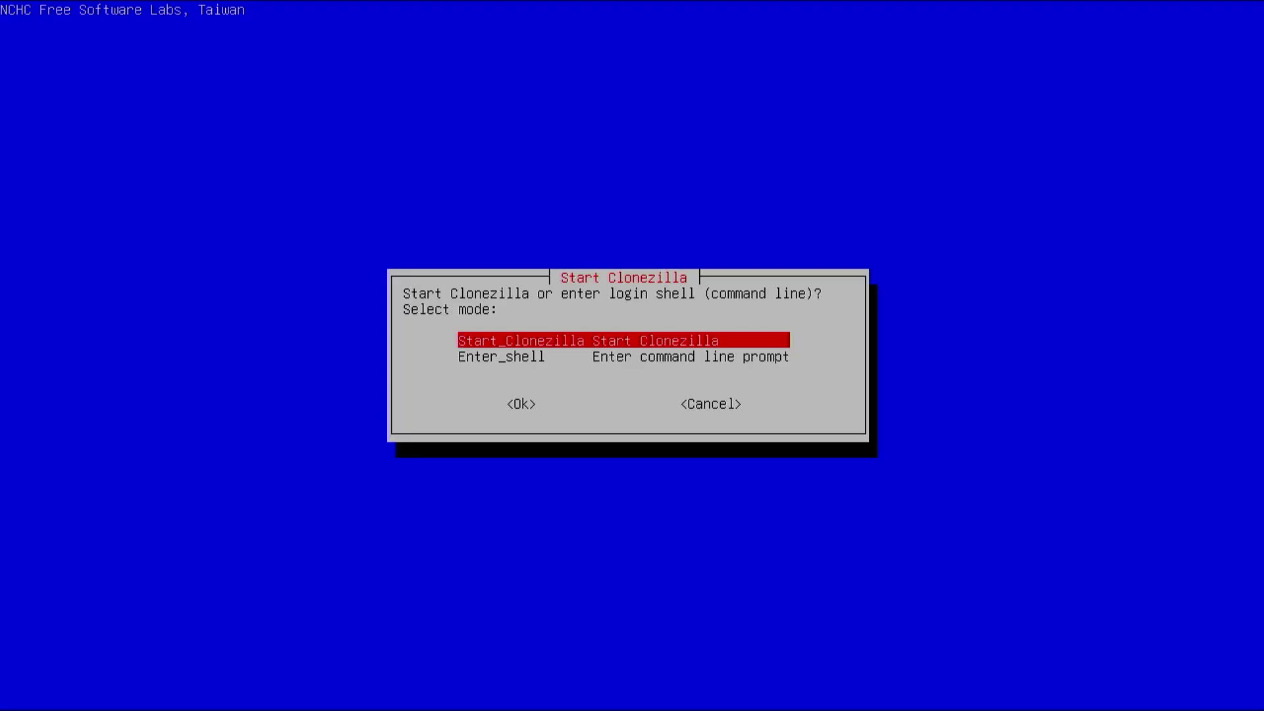
# Step: Start Clonezilla in device-image mode and use a local device (local_dev) for the image directory
pyautogui.press('Return')
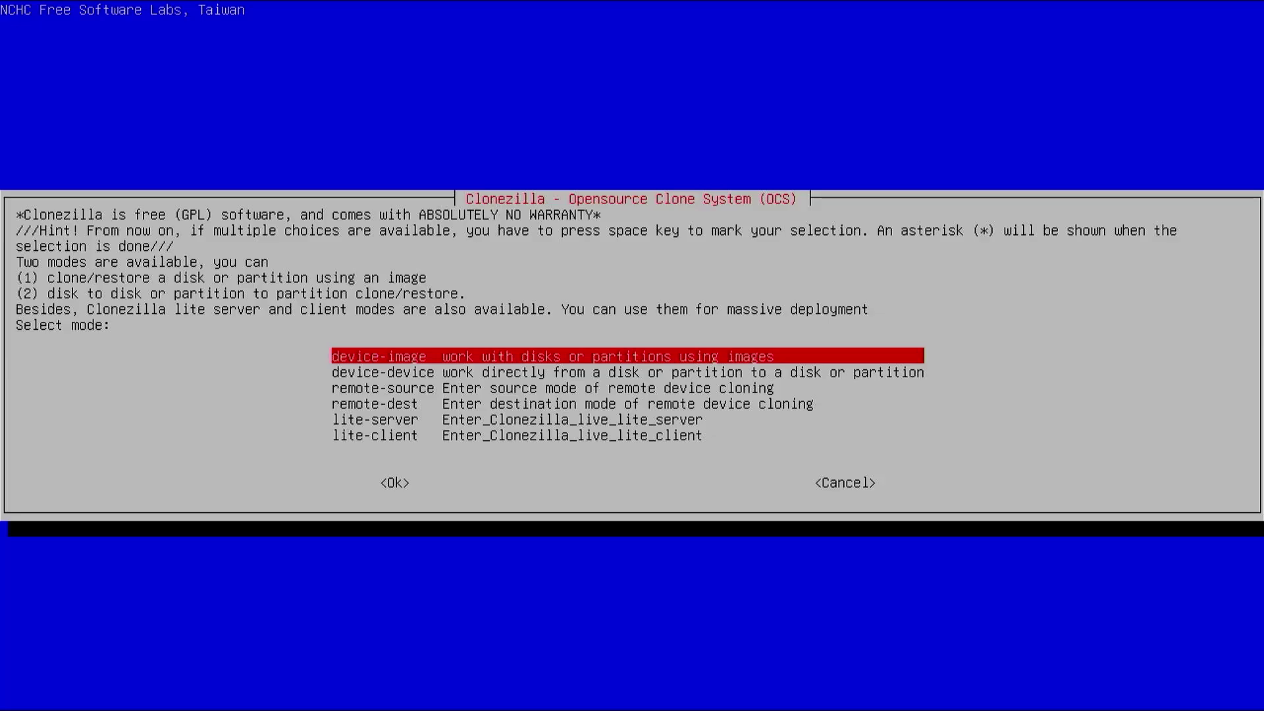
pyautogui.press('Return')
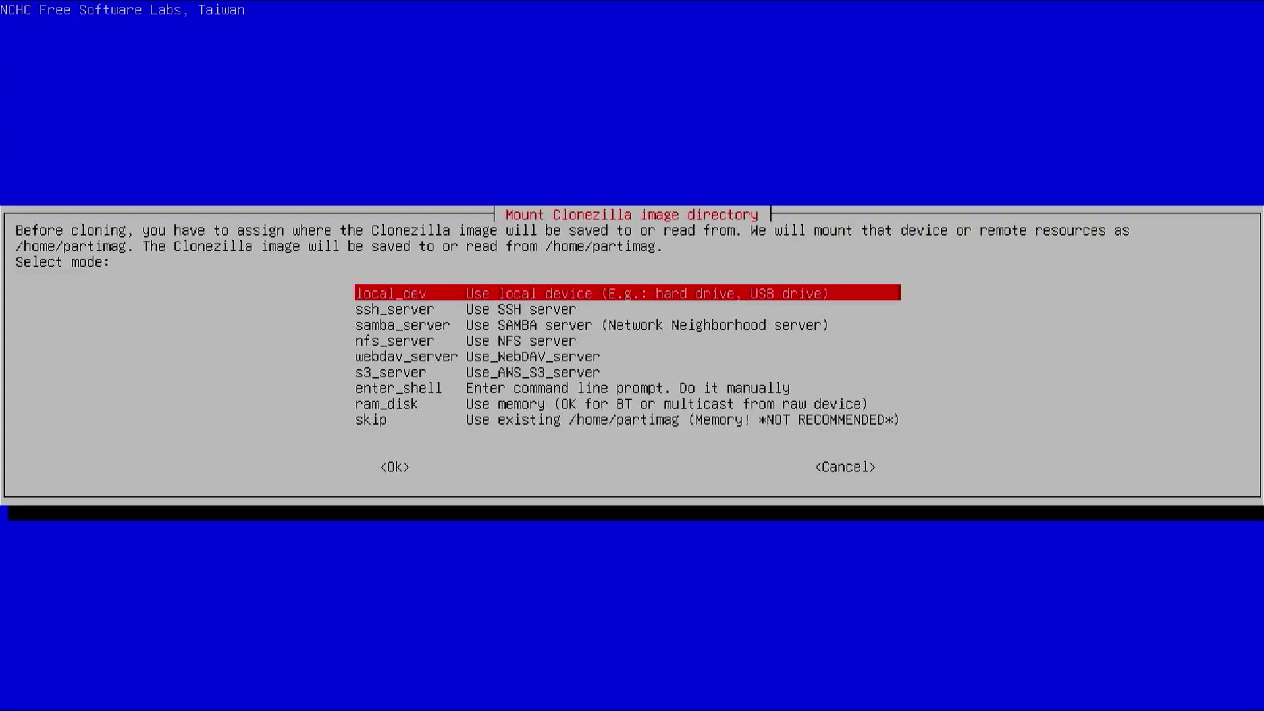
pyautogui.press('Return')
# Step: Mount the DATA partition nvme0n1p1 as the Clonezilla image repository, skipping the file system check (no-fsck)
pyautogui.press('Return')
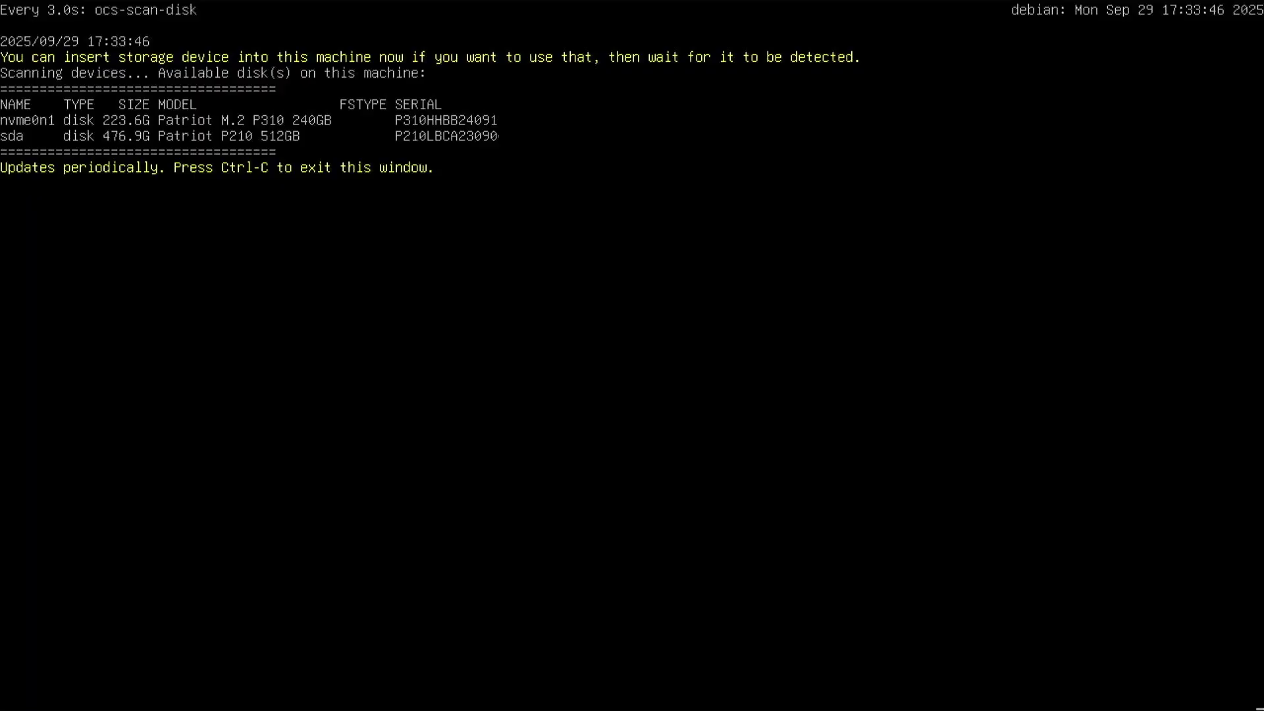
pyautogui.hotkey('ctrl', 'c')
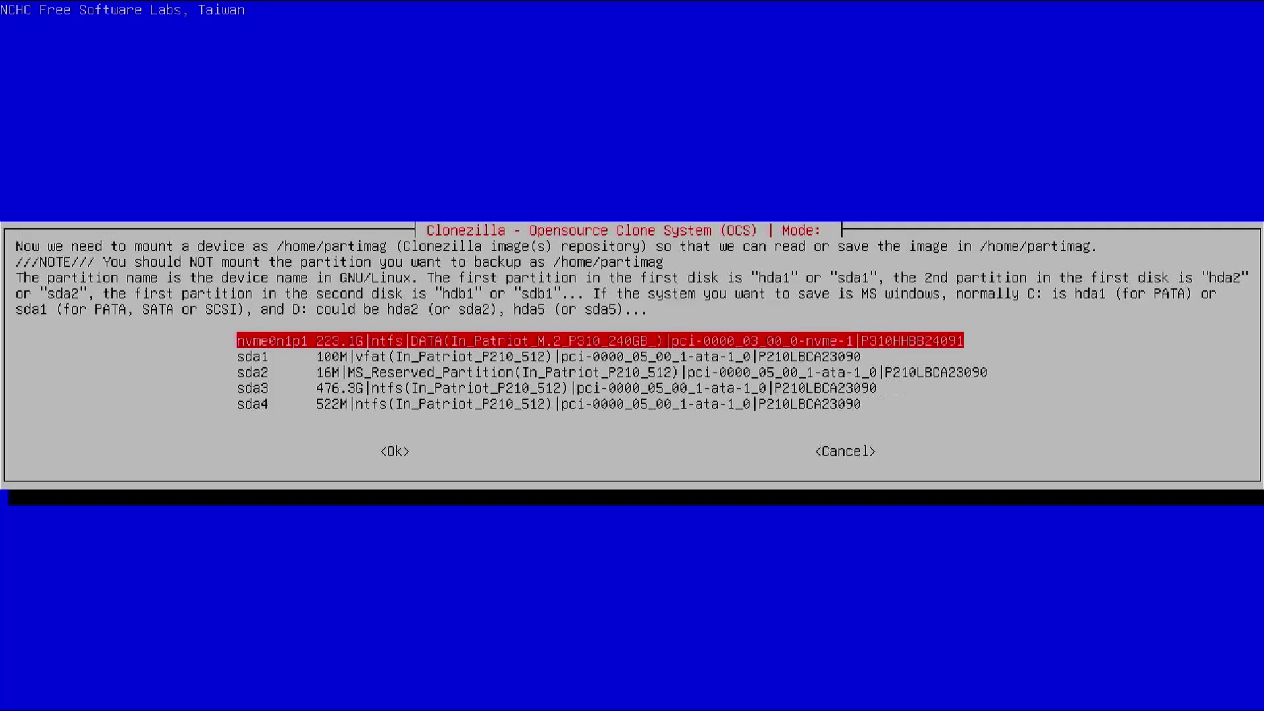
pyautogui.press('Return')
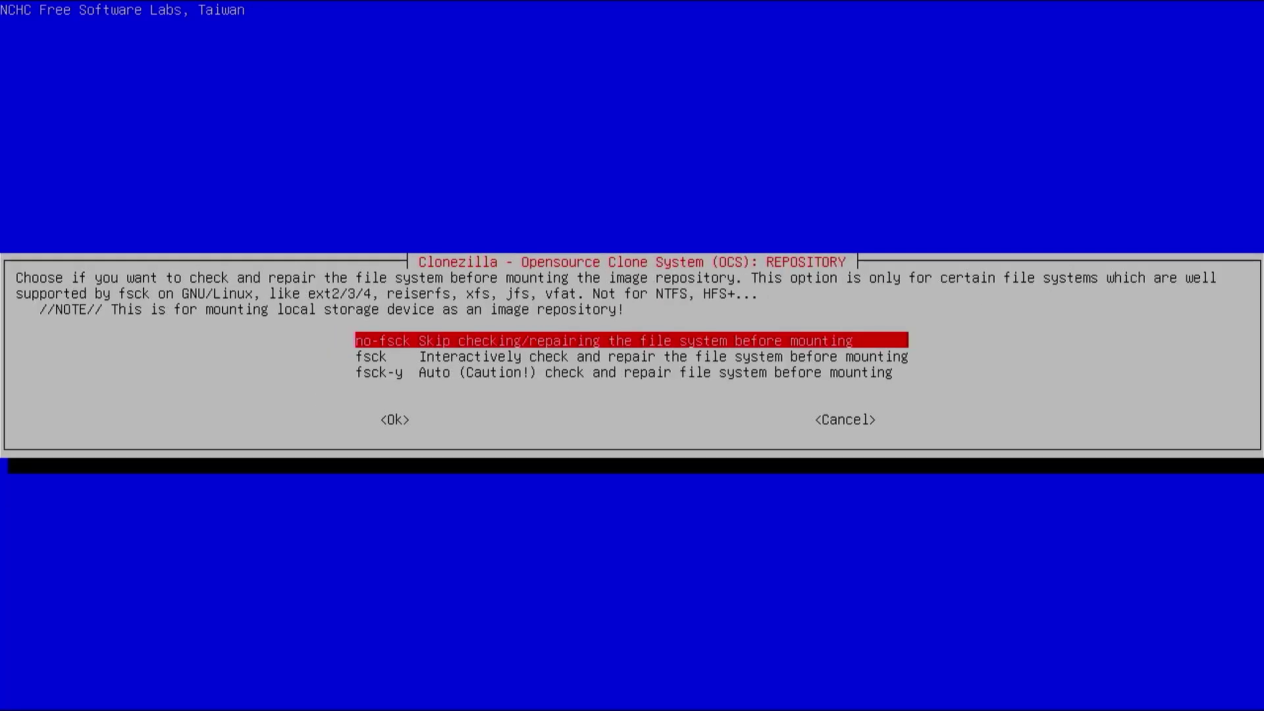
pyautogui.press('Return')
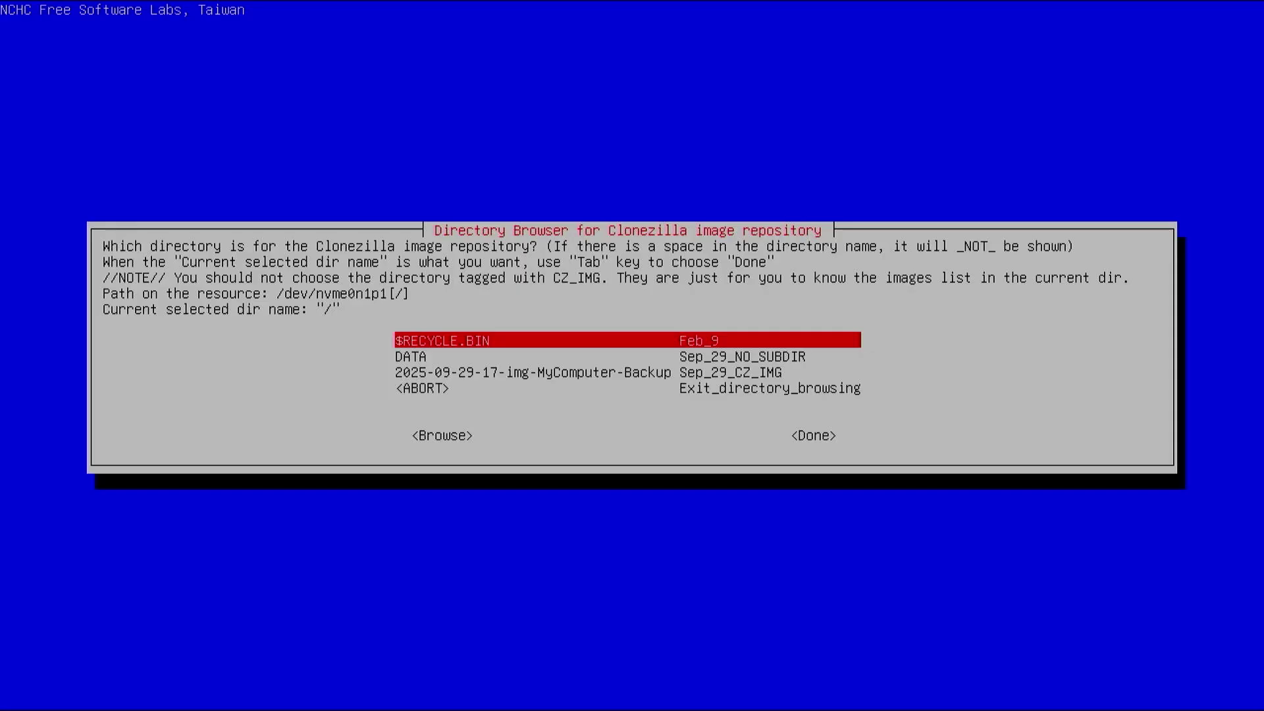
# Step: Use the root directory "/" of nvme0n1p1 as the image repository directory and continue past the disk usage summary
pyautogui.press('Down')
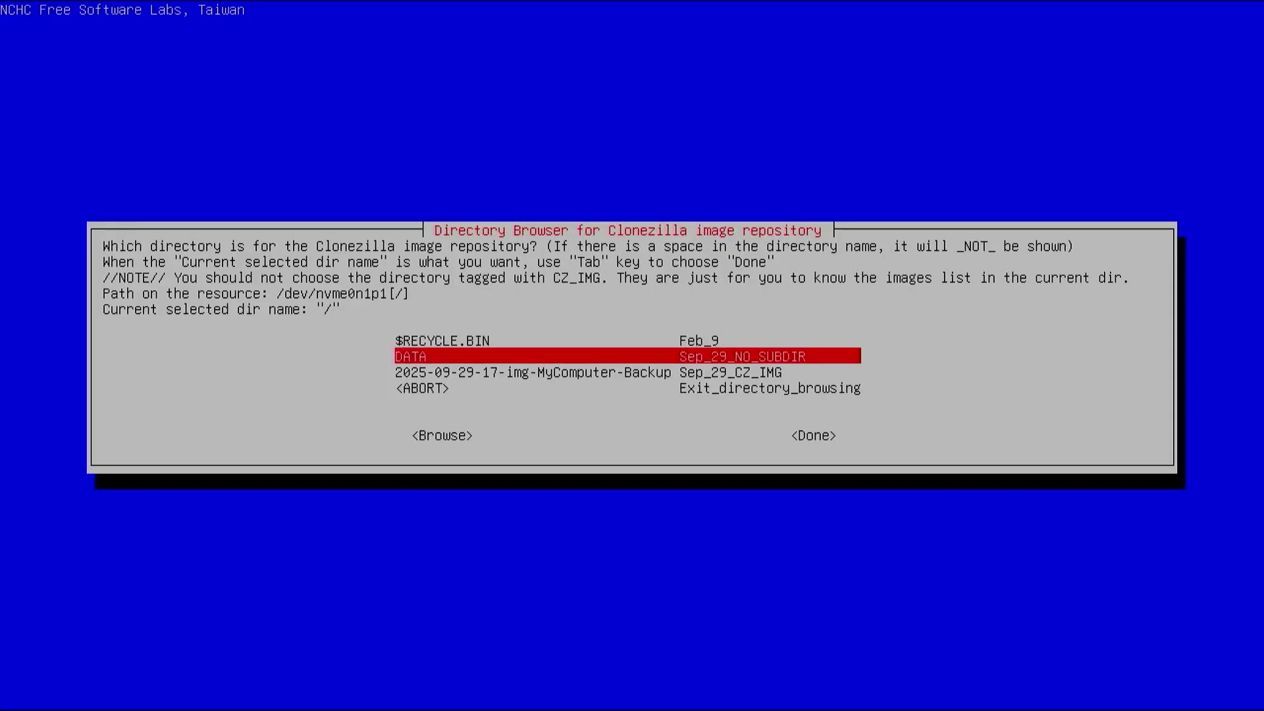
pyautogui.press('Down')
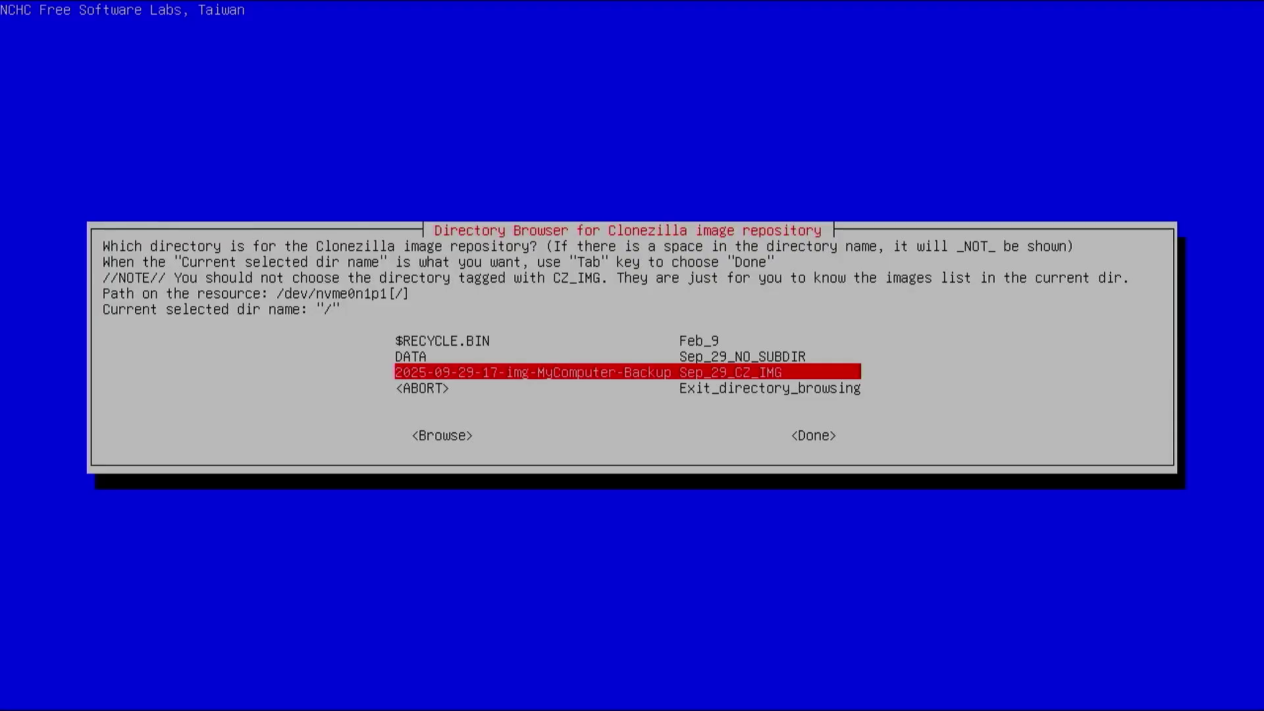
pyautogui.press('Up')
pyautogui.press('Up')
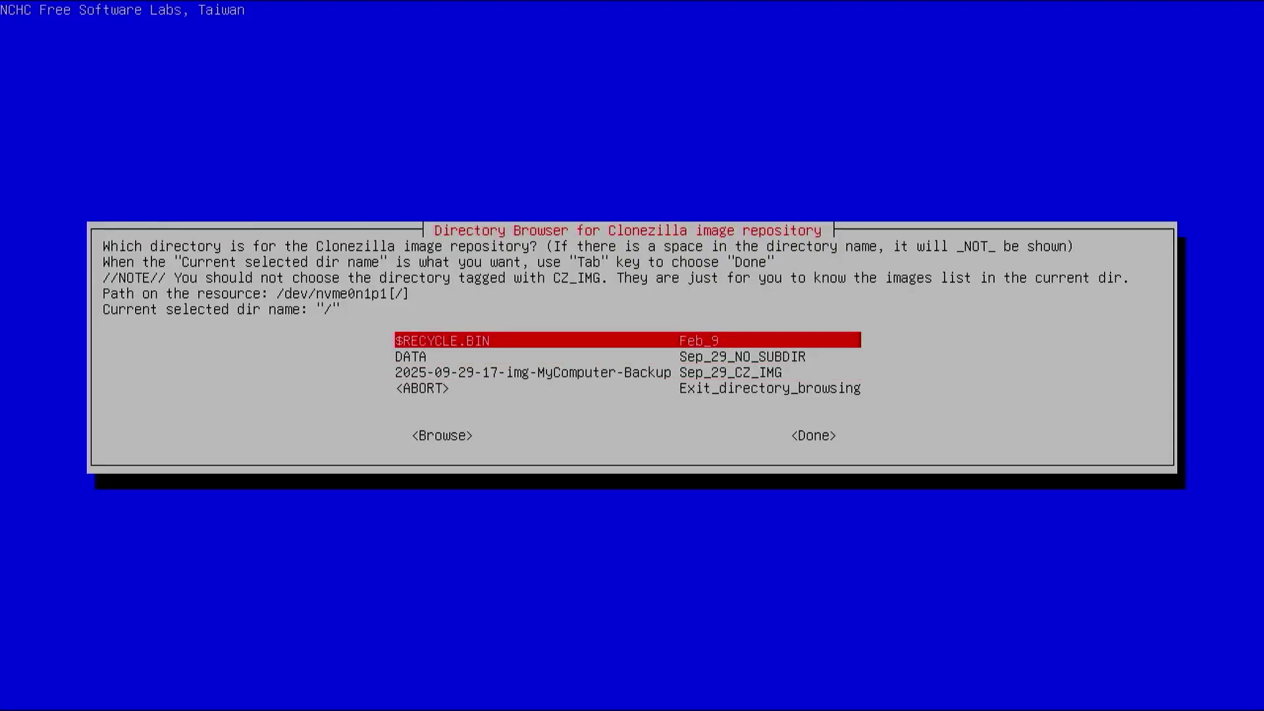
pyautogui.press('Tab')
pyautogui.press('Tab')
pyautogui.press('Return')
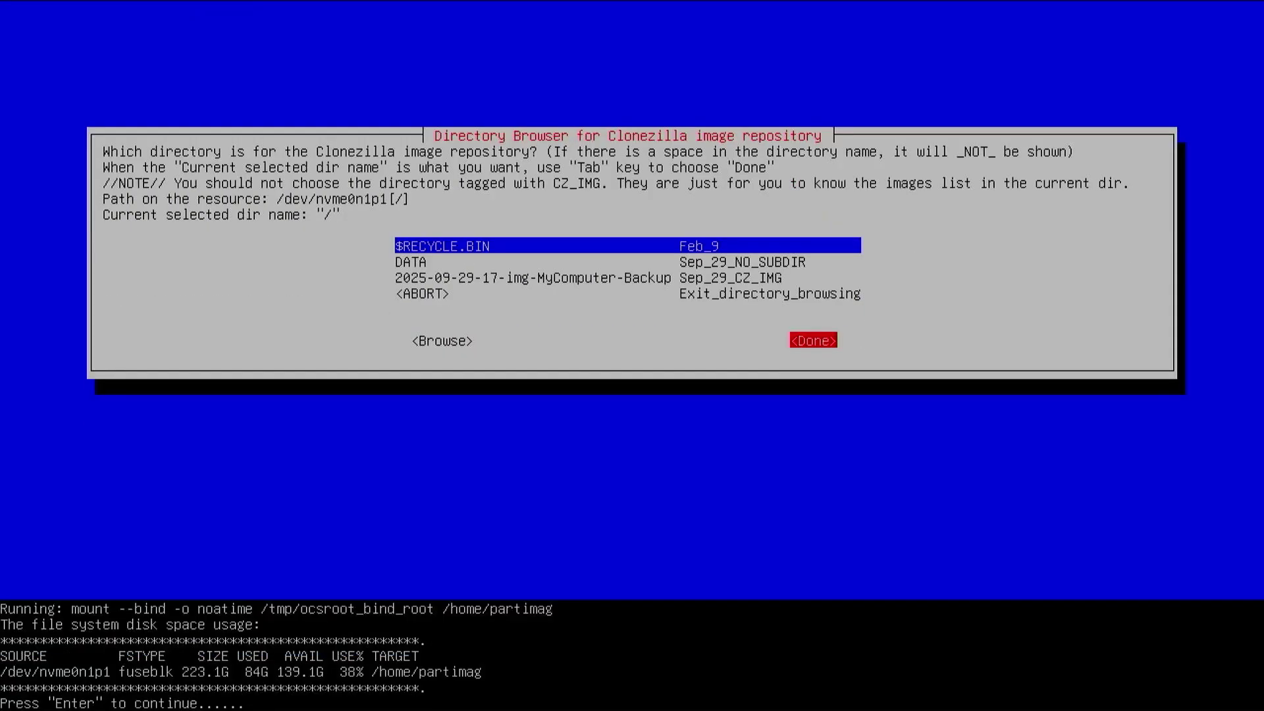
pyautogui.press('Return')
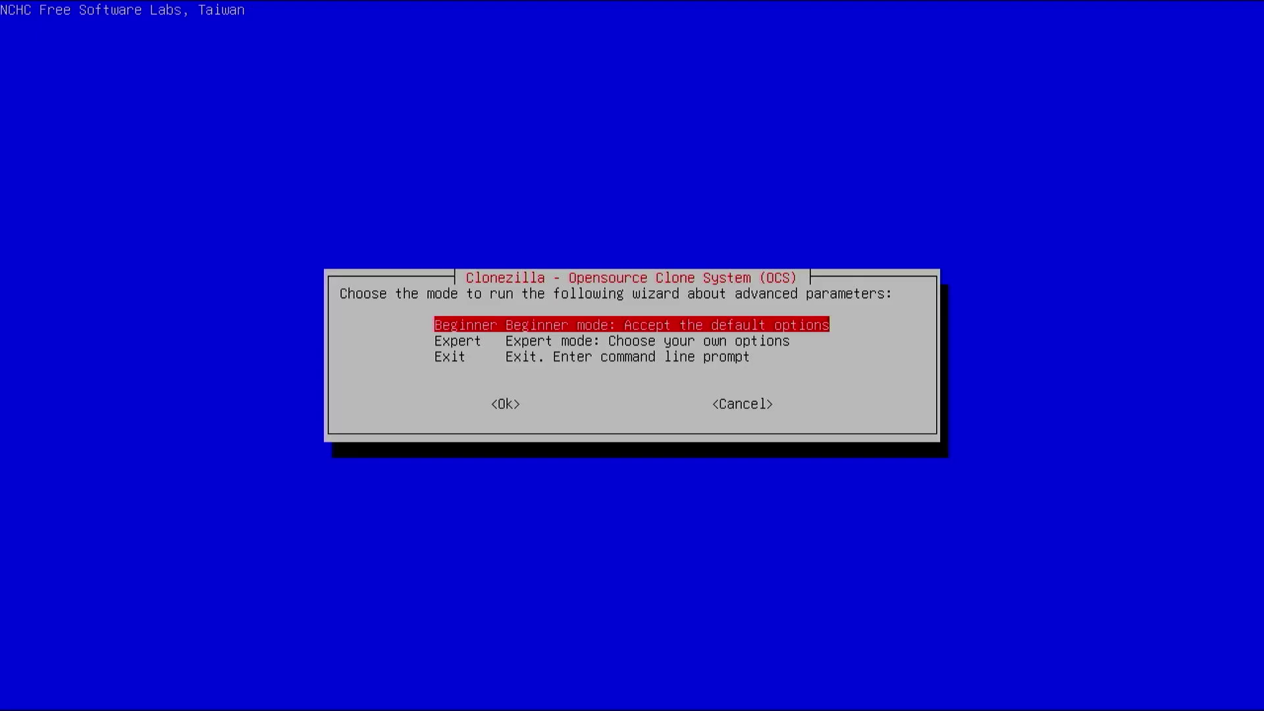
pyautogui.press('Return')
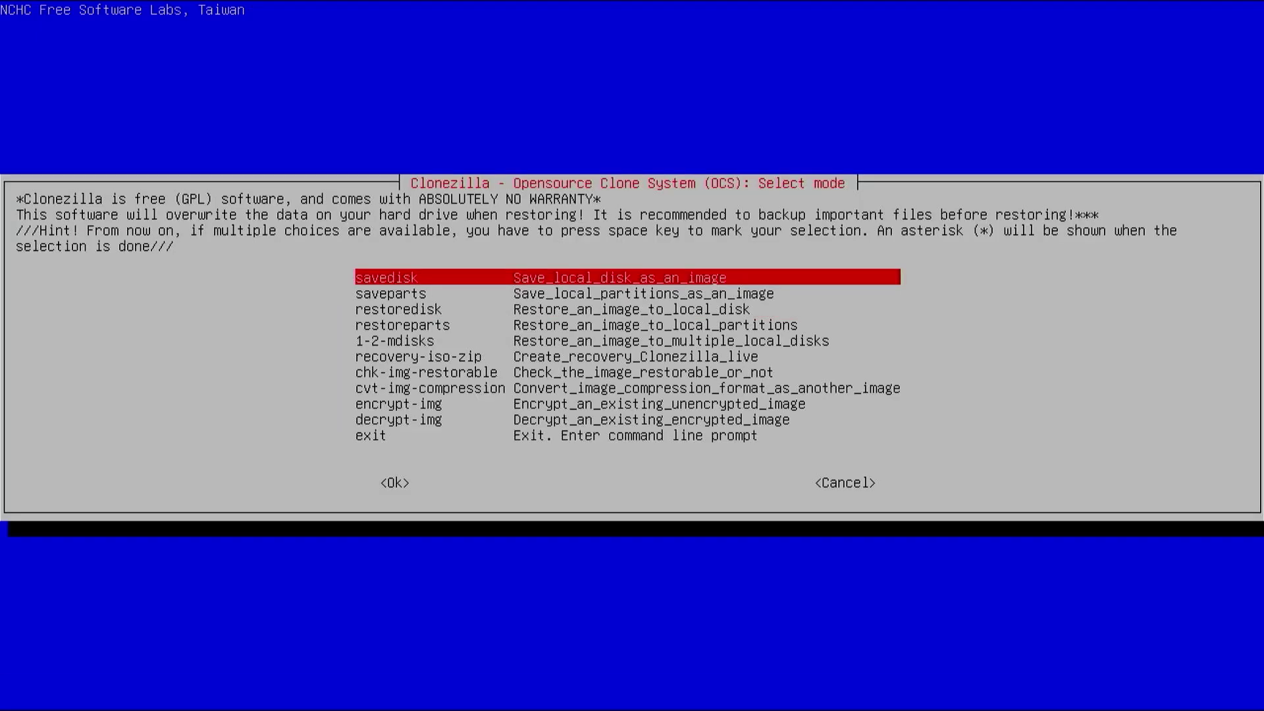
pyautogui.press('Down')
pyautogui.press('Down')
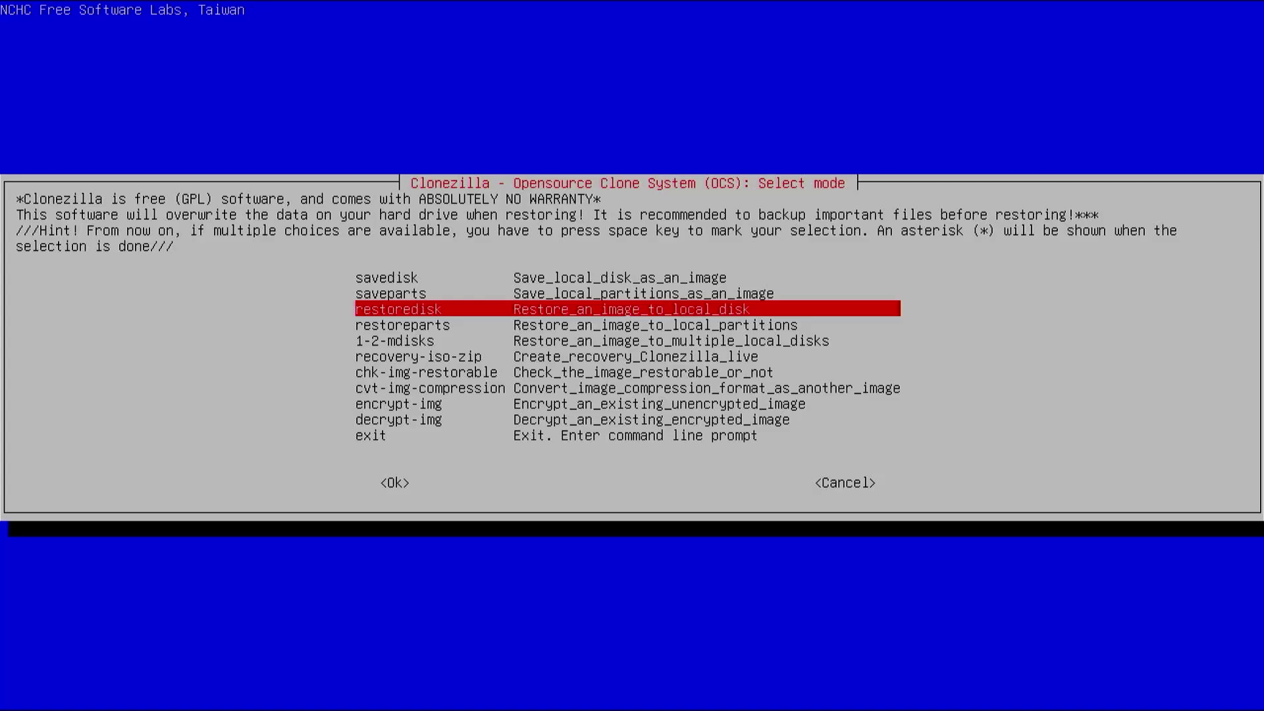
pyautogui.press('Return')
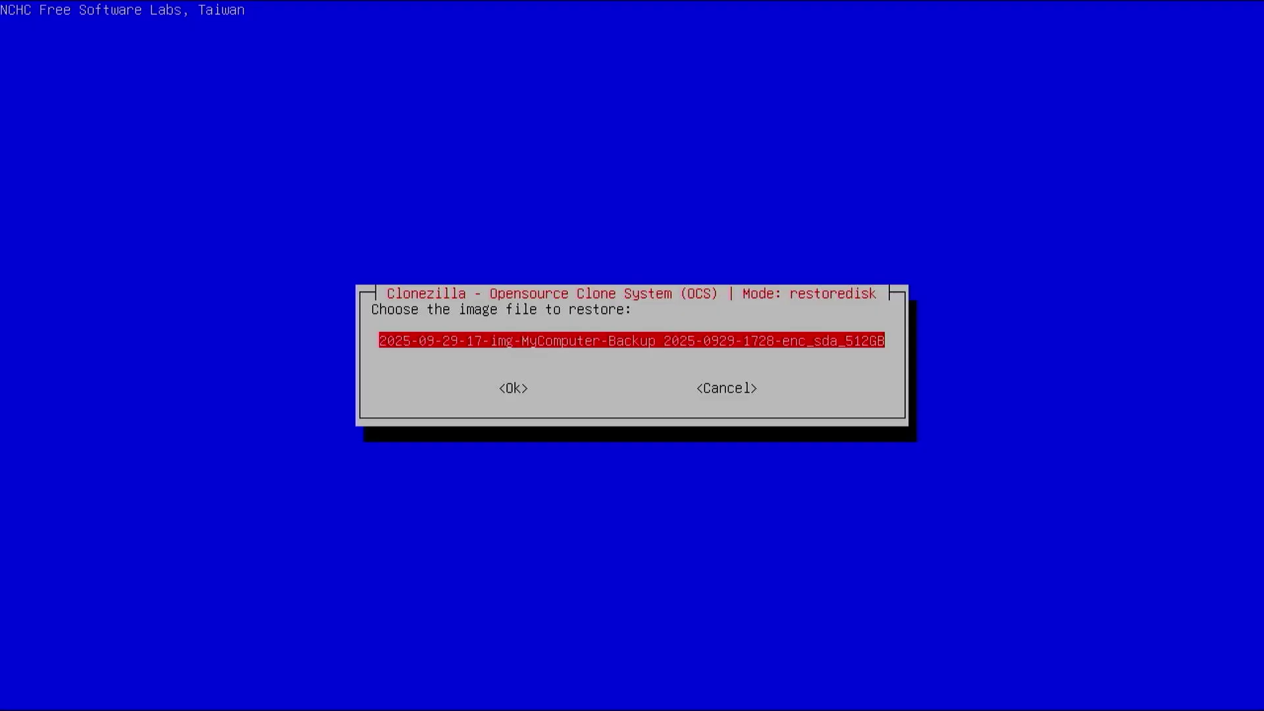
pyautogui.press('Return')
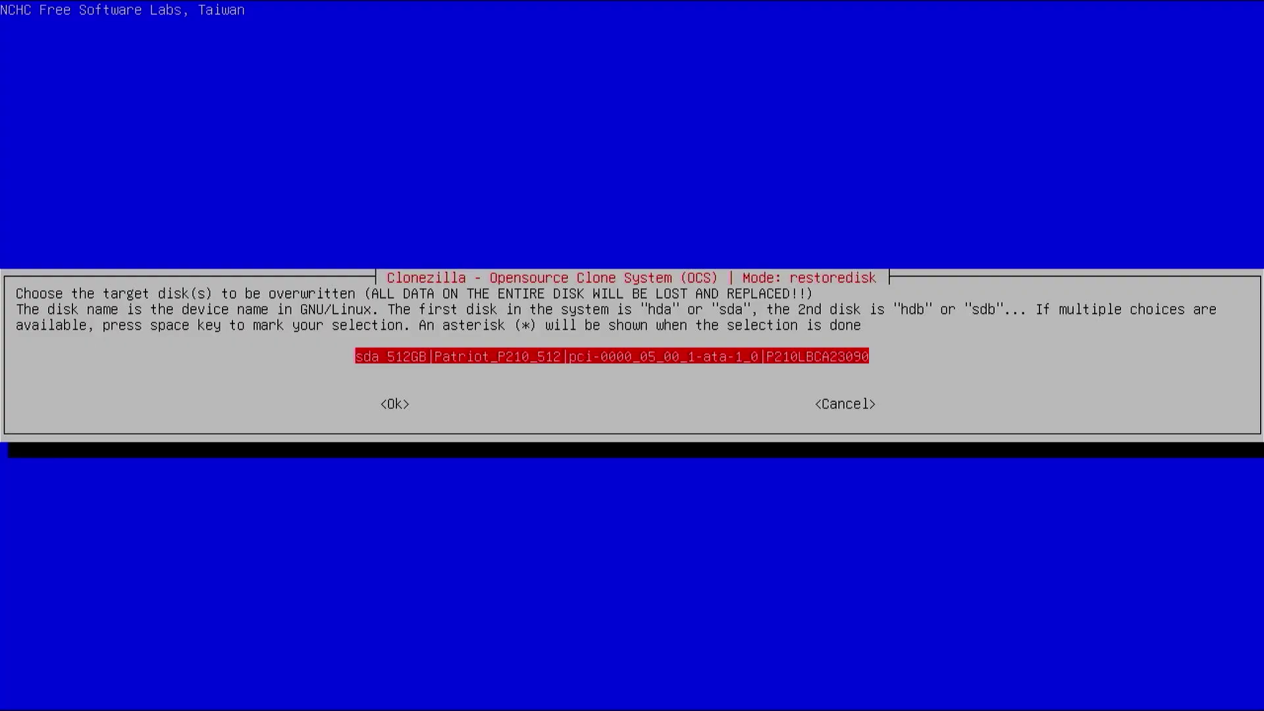
pyautogui.press('Return')
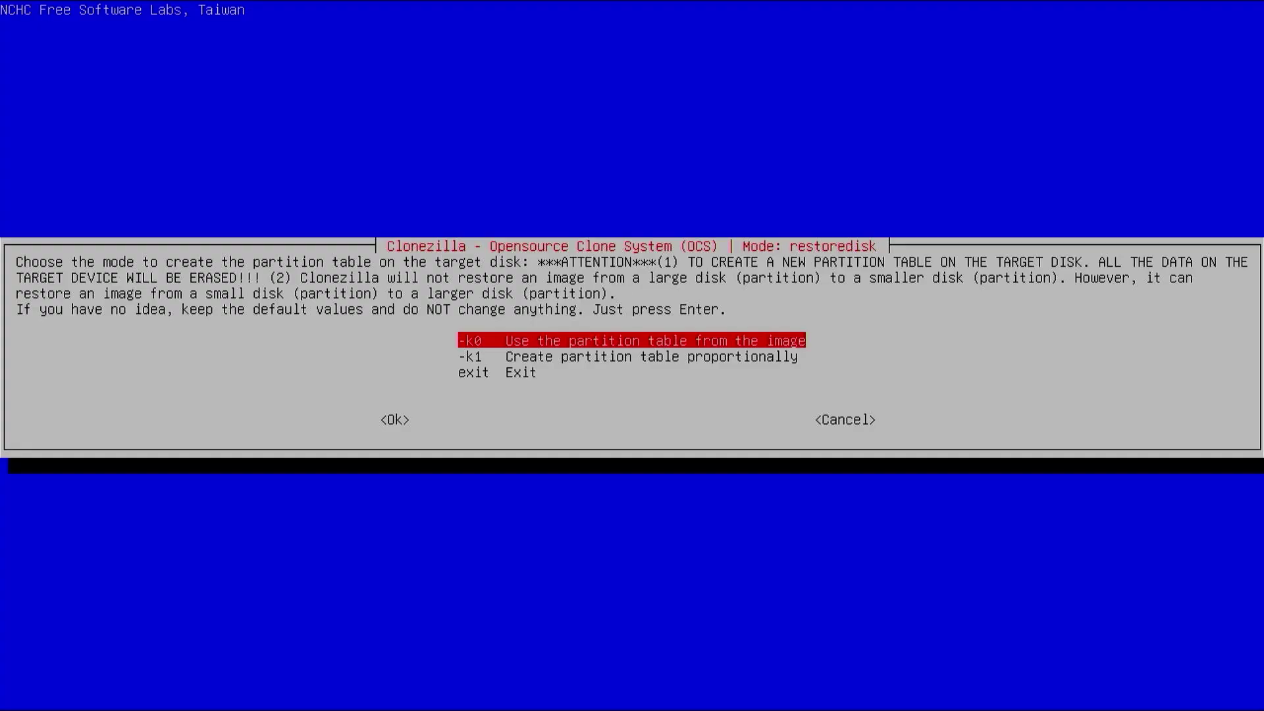
# Step: Set the restore options to the image's partition table (-k0), no image check (-scr), log copying (-plu) and -p choose as the finishing action
pyautogui.press('Return')
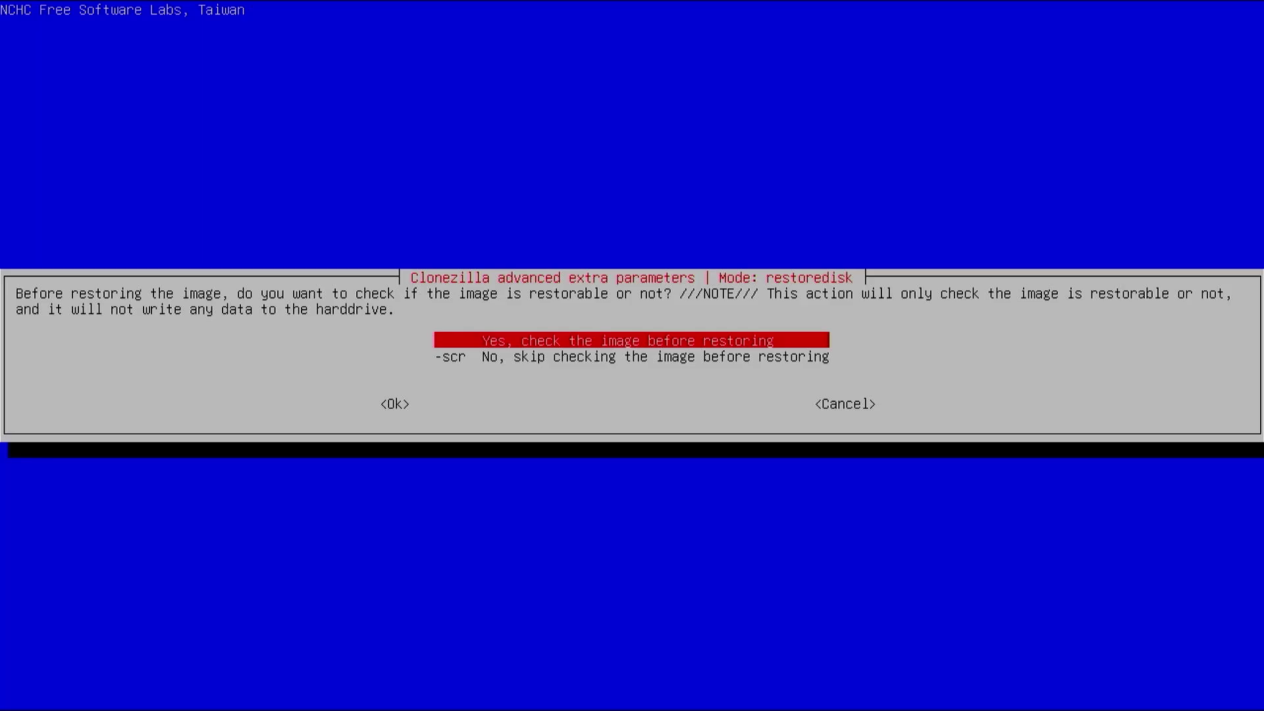
pyautogui.press('Down')
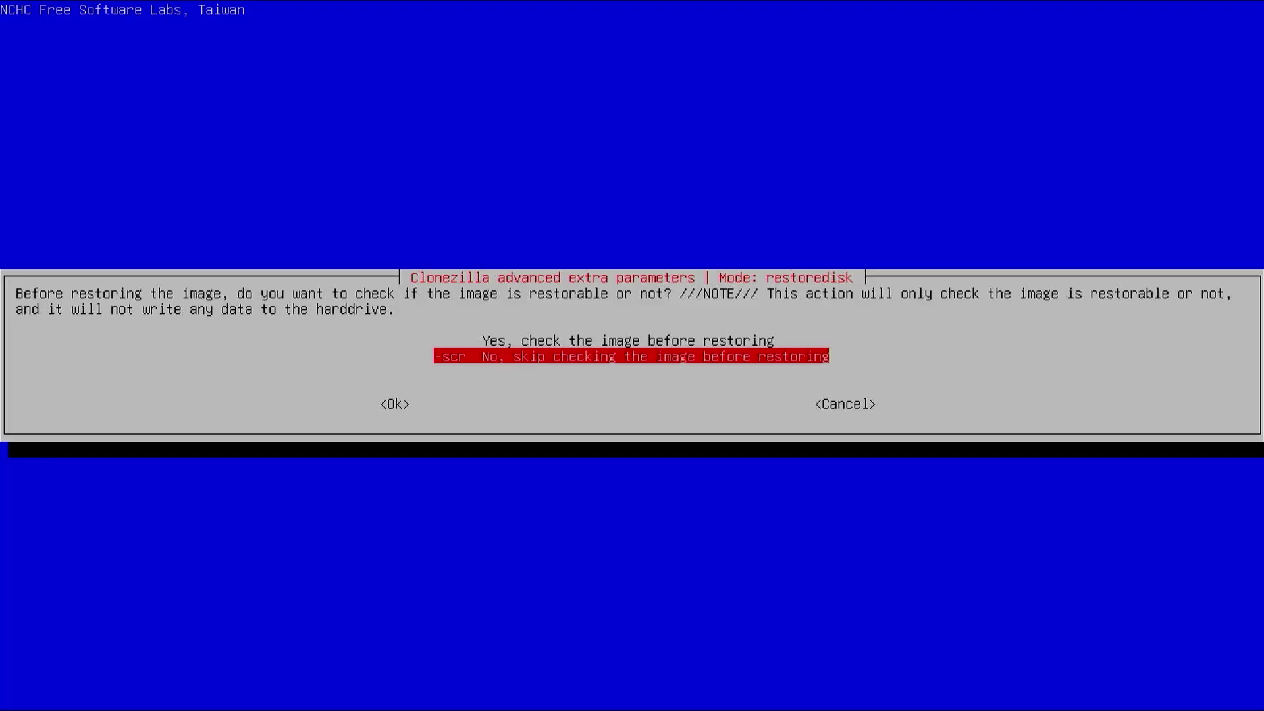
pyautogui.press('Return')
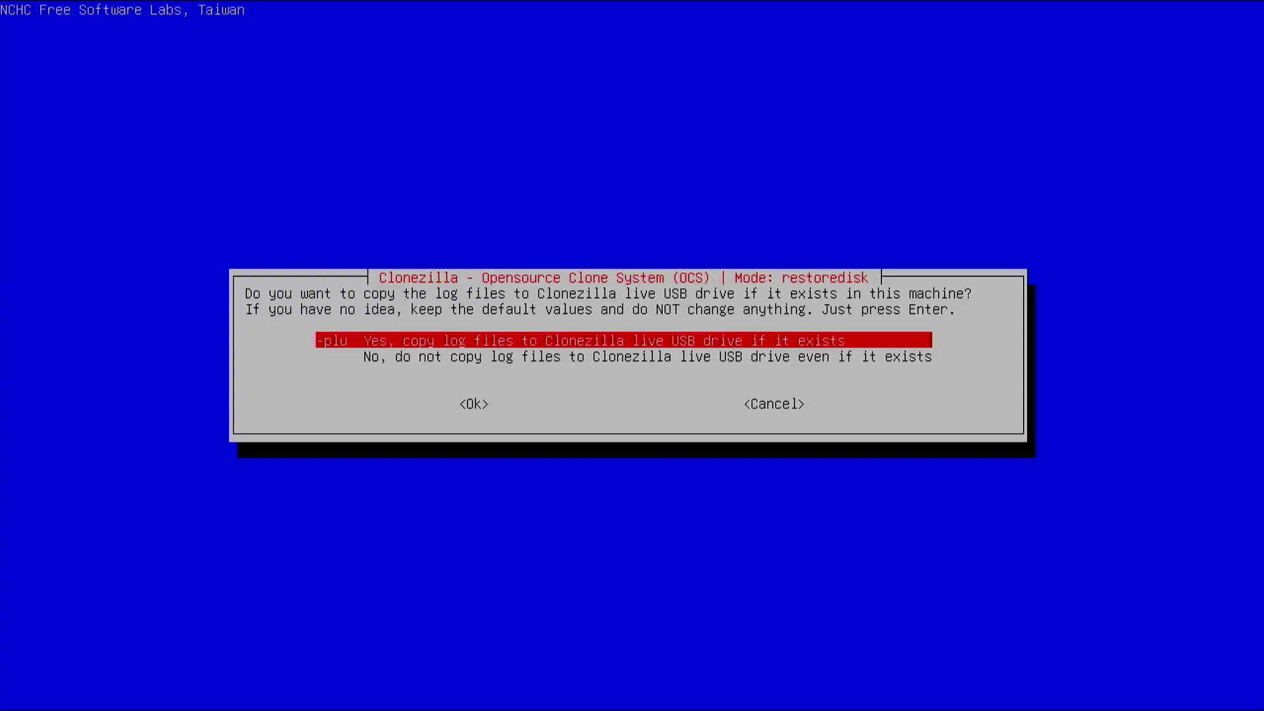
pyautogui.press('Return')
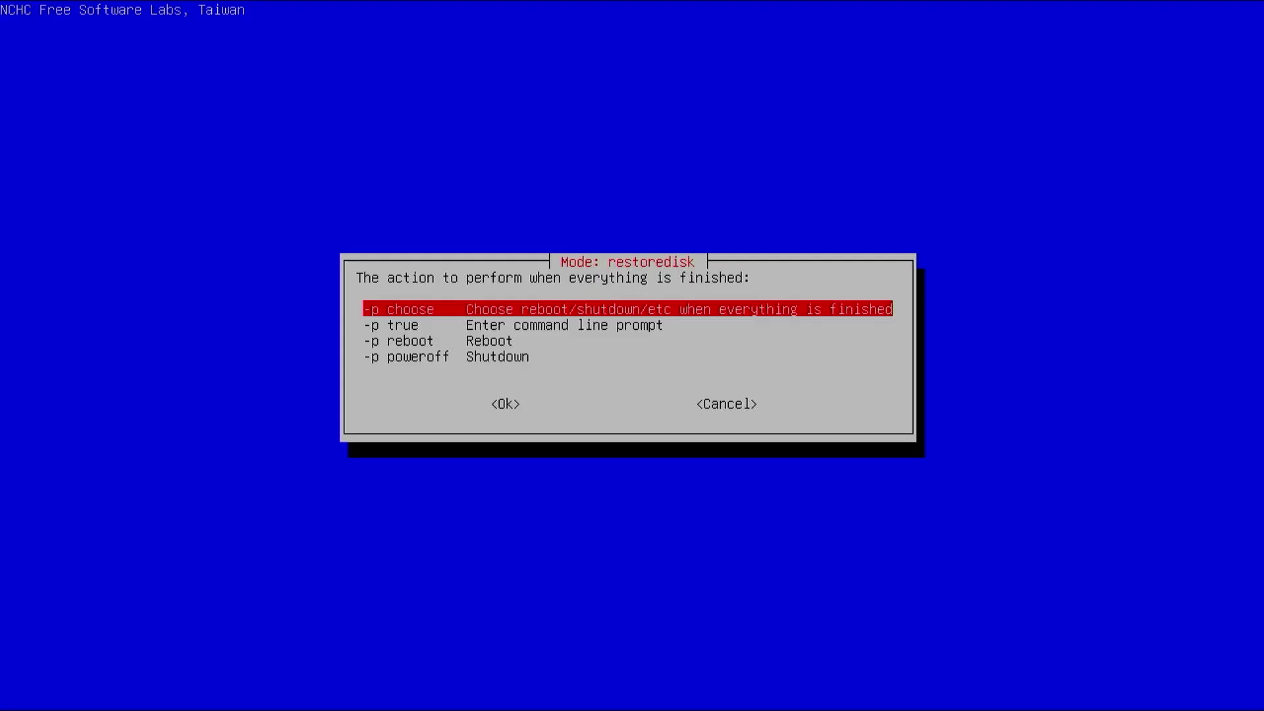
pyautogui.press('Return')
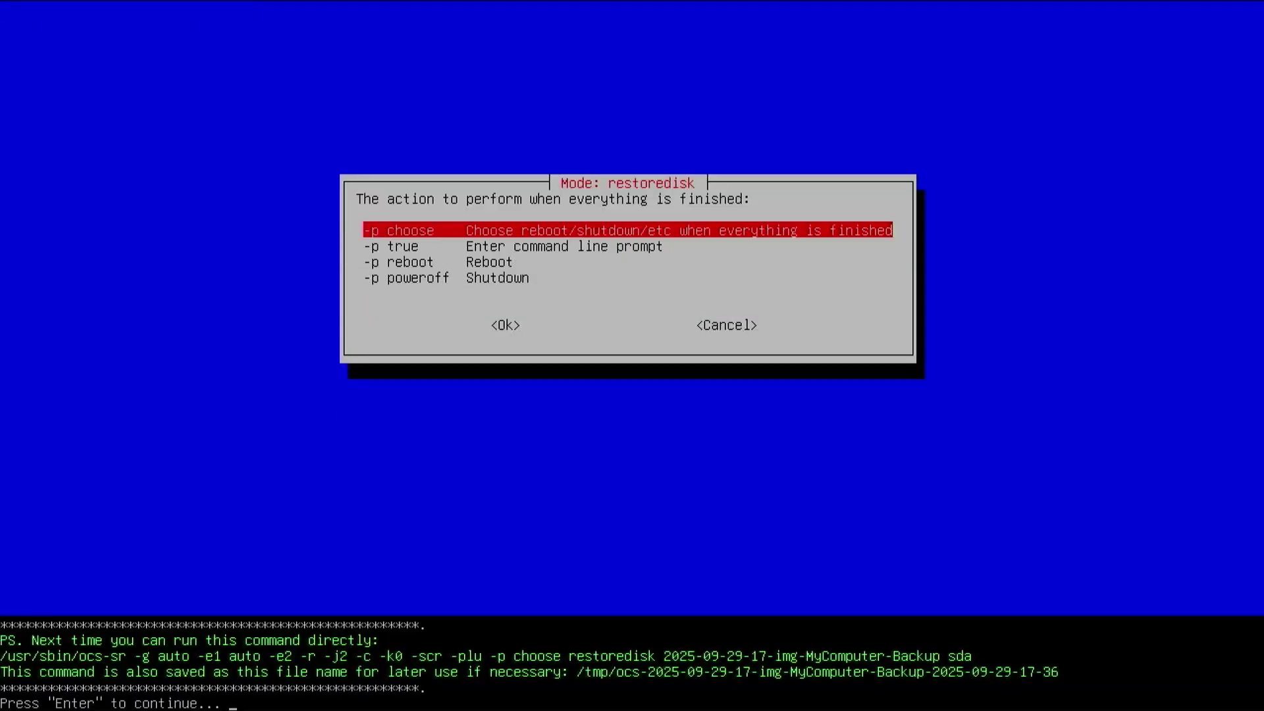
pyautogui.press('Return')
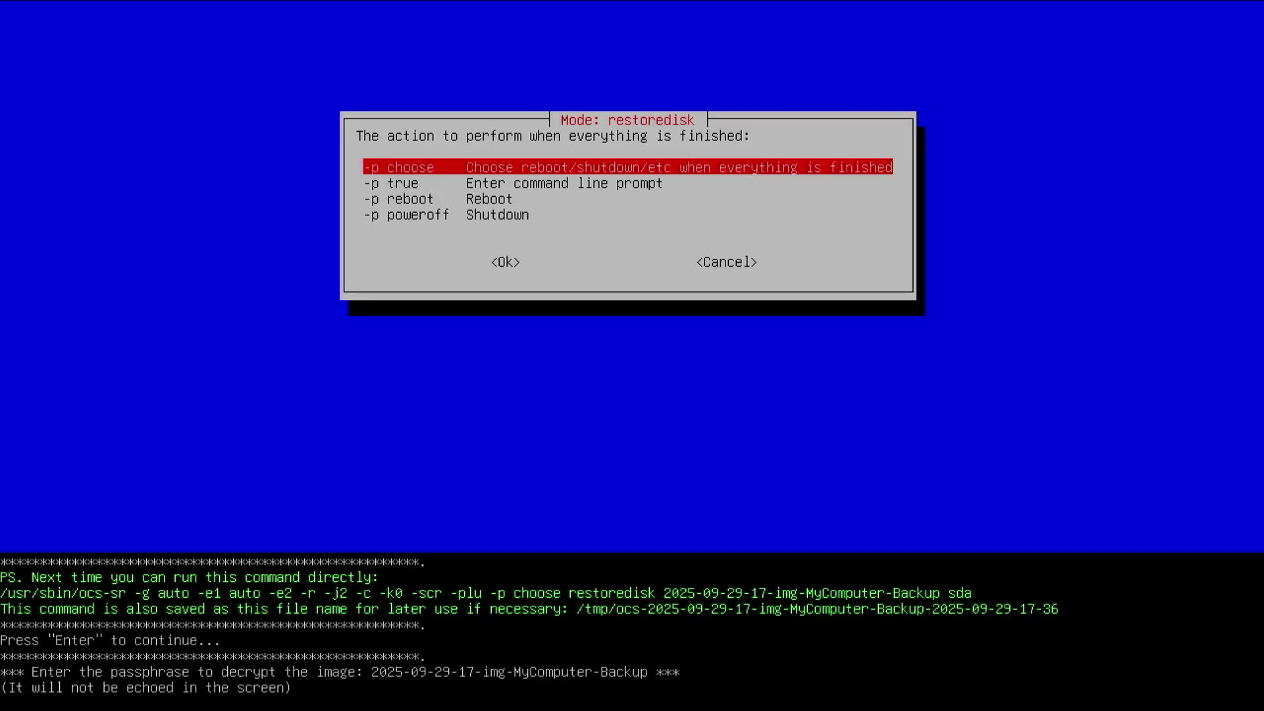
# Step: Enter the passphrase to decrypt the image and confirm both prompts to overwrite disk sda with the restore
pyautogui.press('Return')
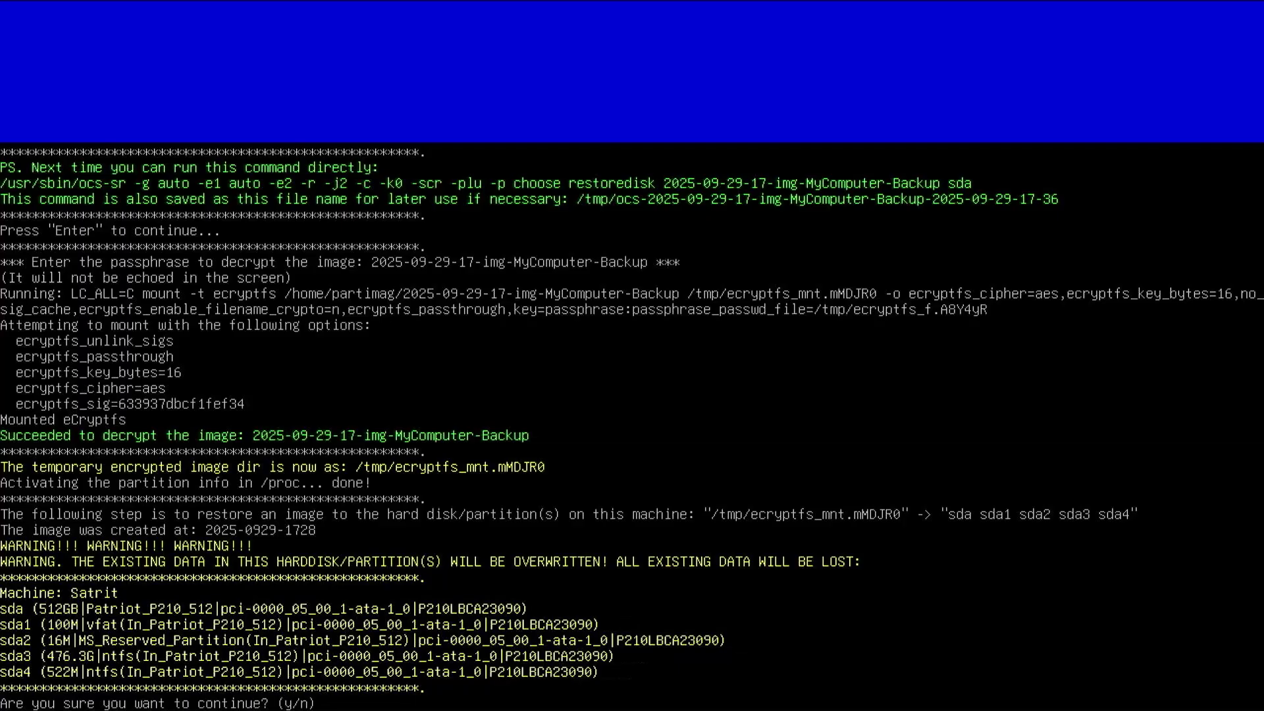
pyautogui.write('y')
pyautogui.press('Return')
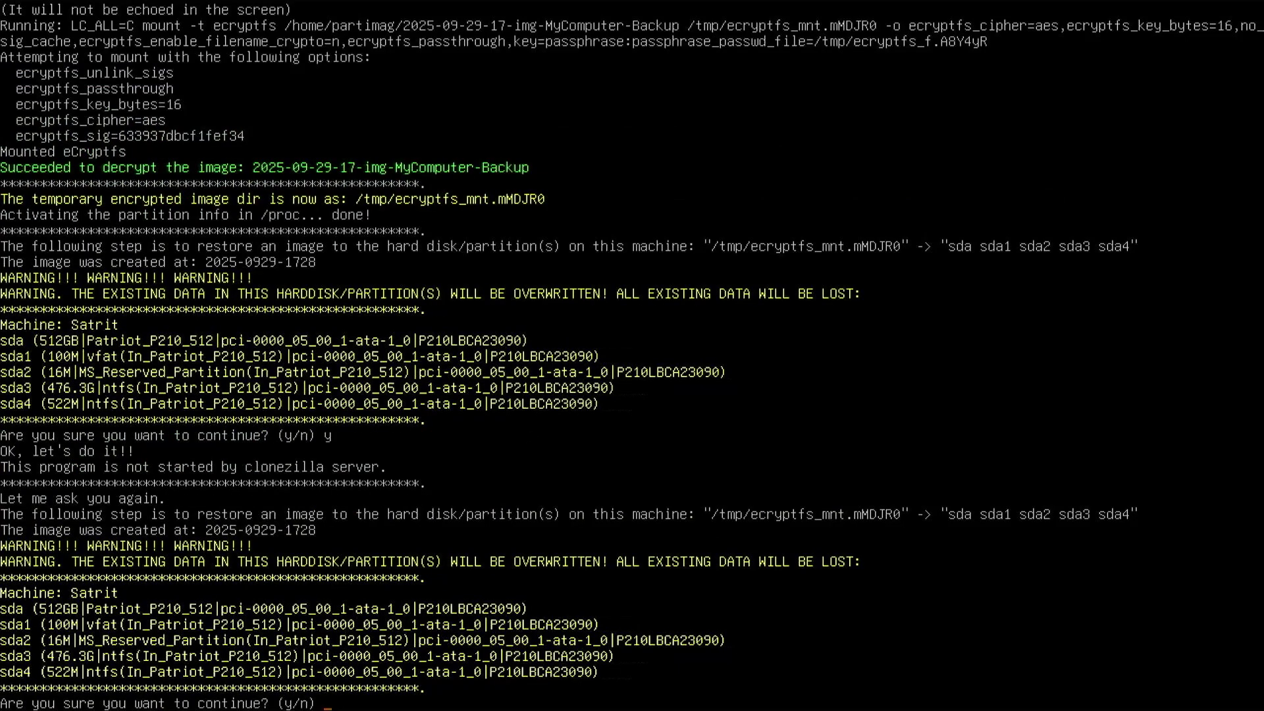
pyautogui.write('y')
pyautogui.press('Return')
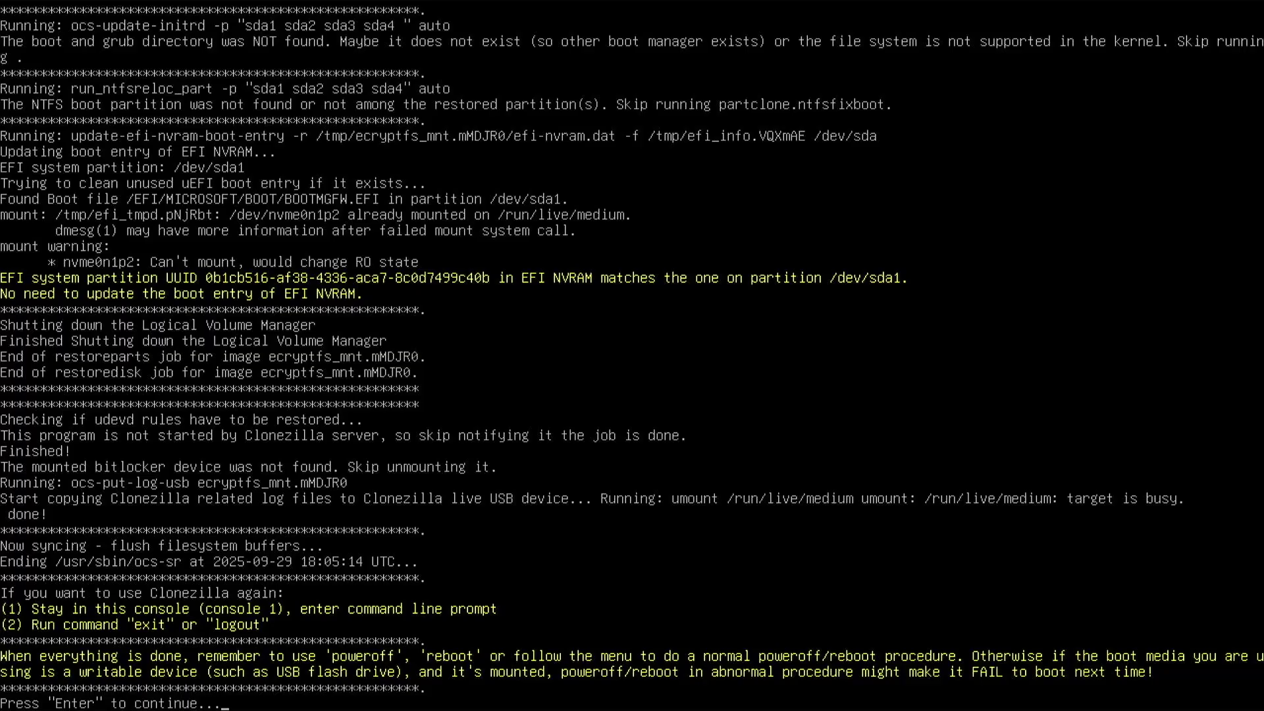
# Step: Finish the restore run and reboot the computer
pyautogui.press('Return')
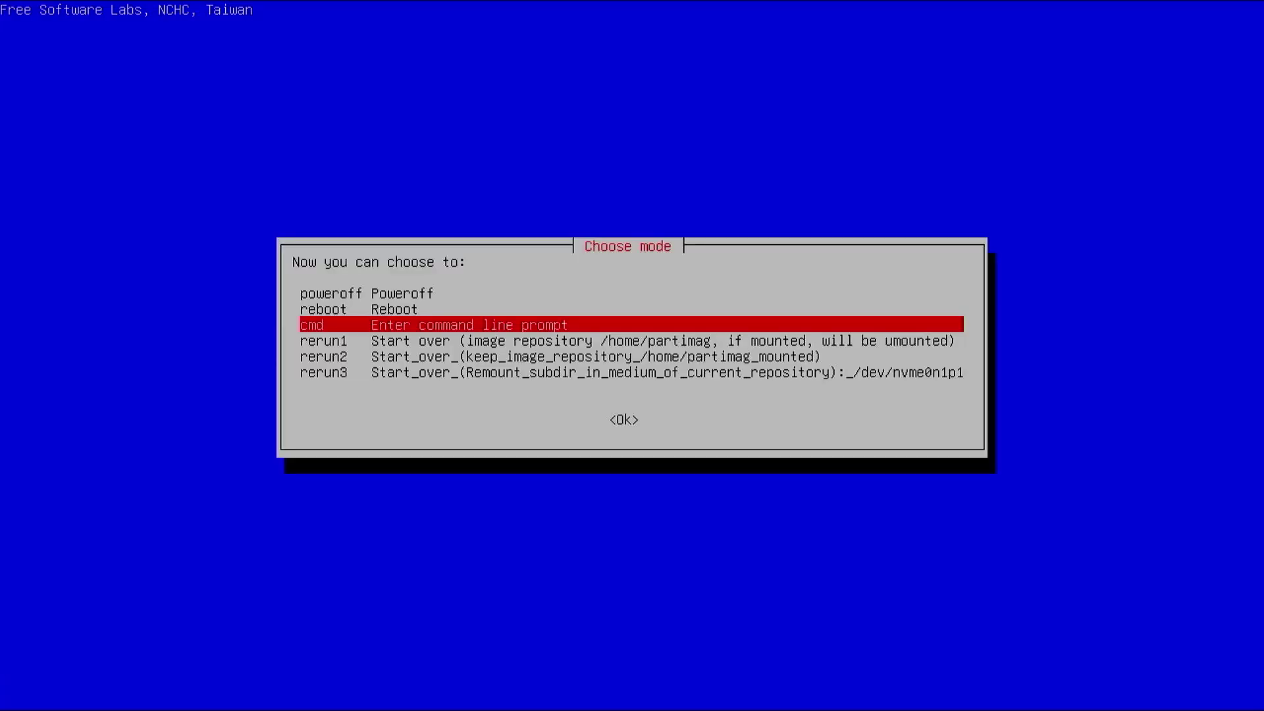
pyautogui.press('Up')
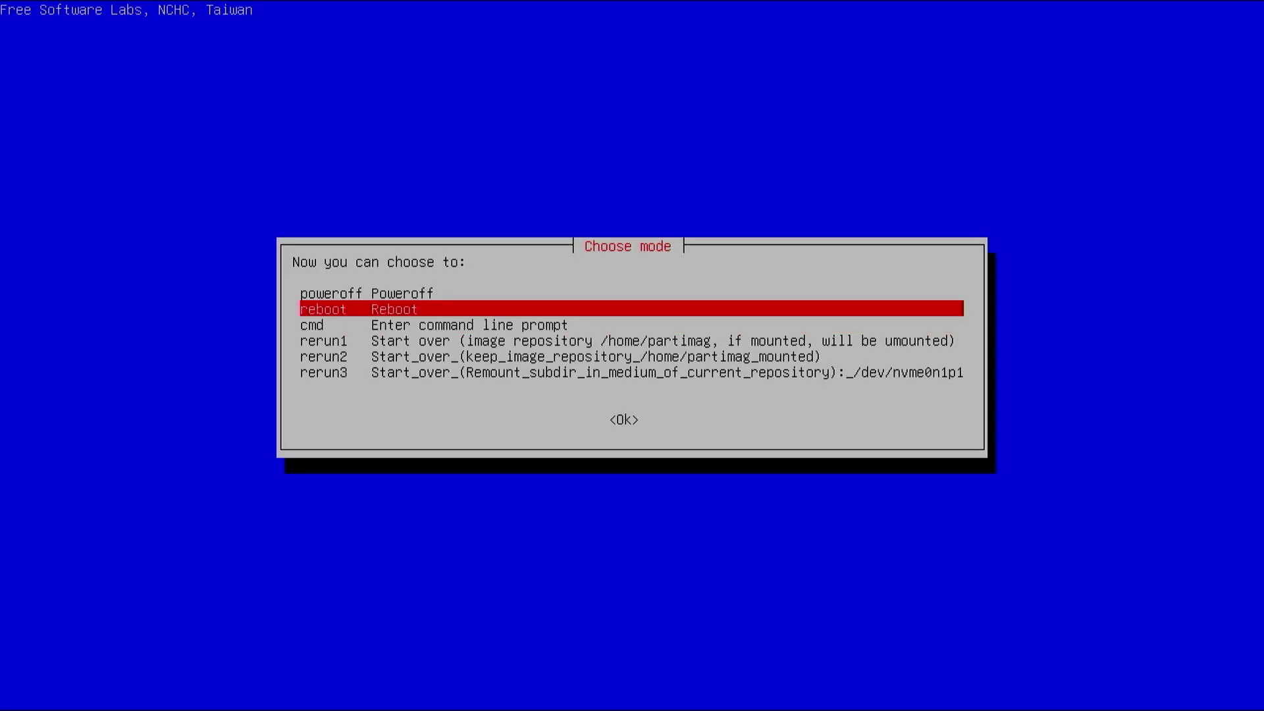
pyautogui.press('Return')
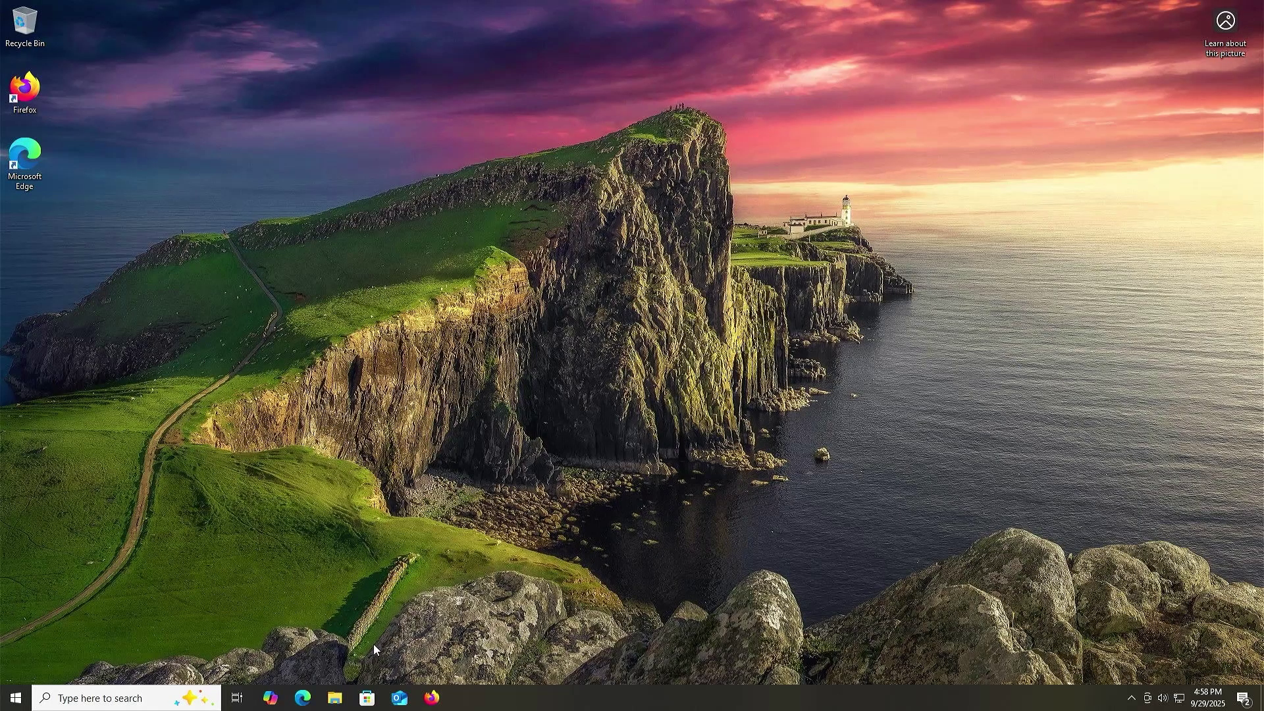
pyautogui.click(335, 698)
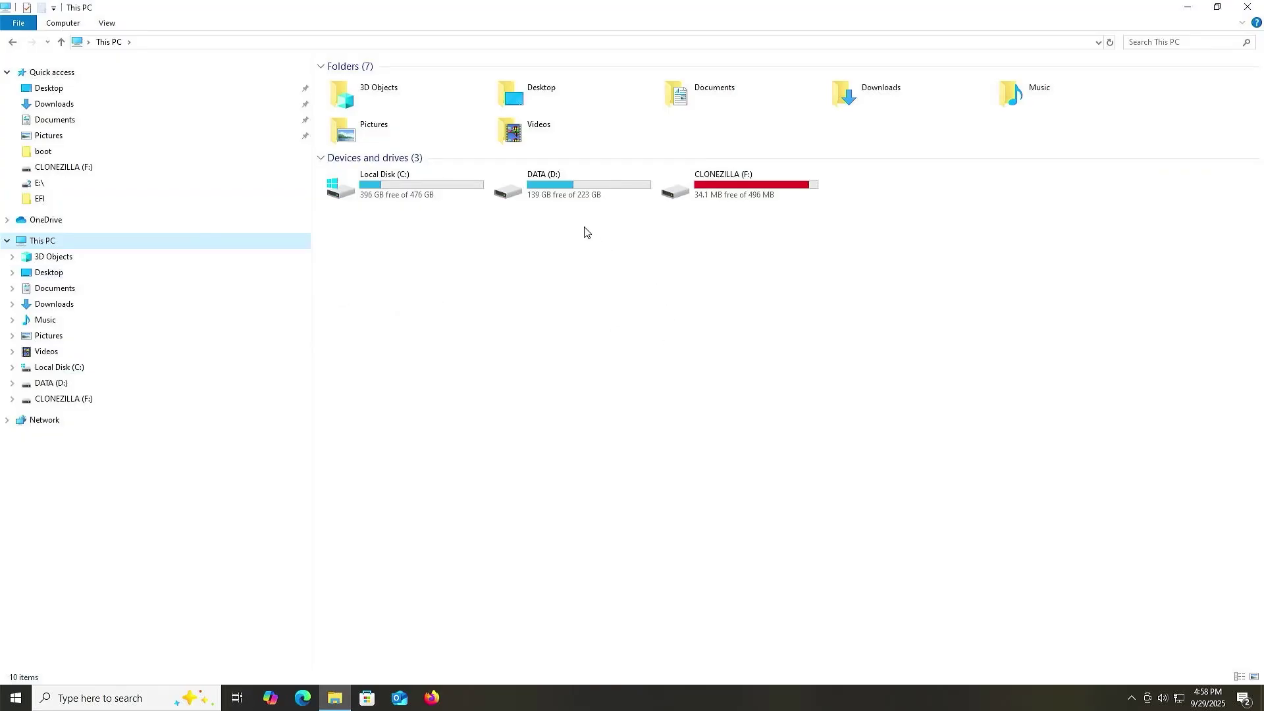
pyautogui.doubleClick(560, 189)
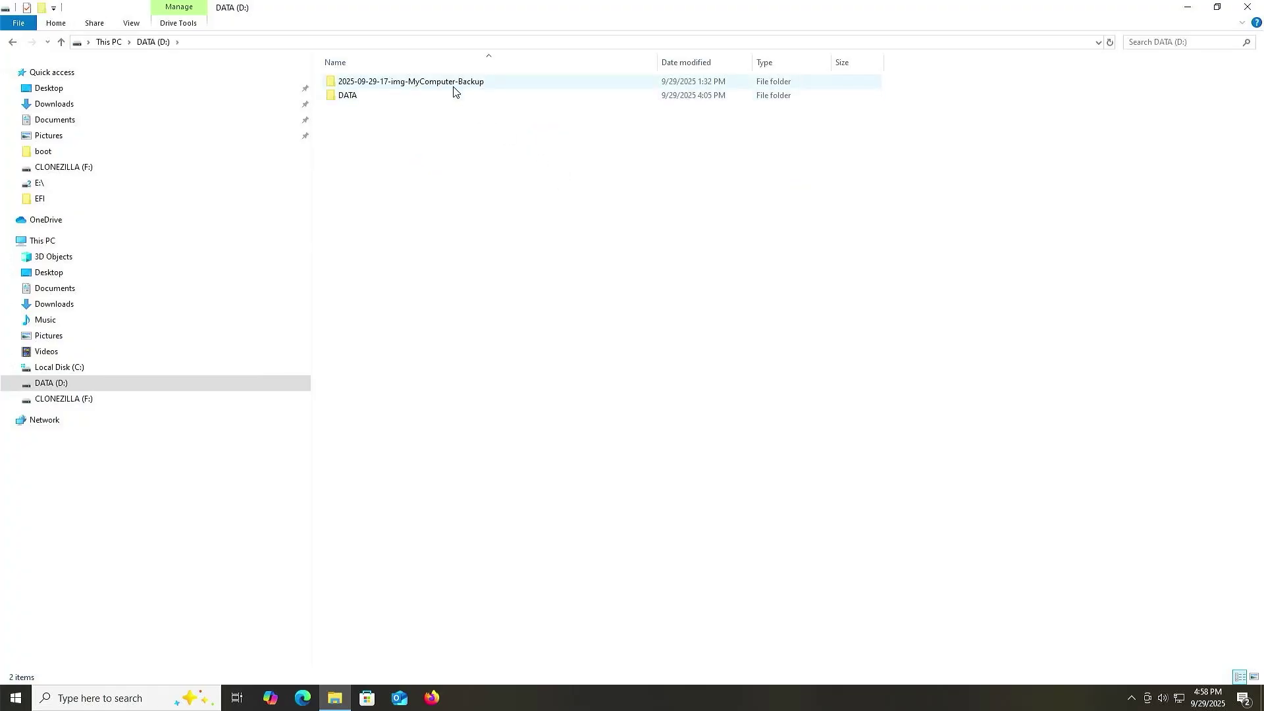
pyautogui.click(446, 82)
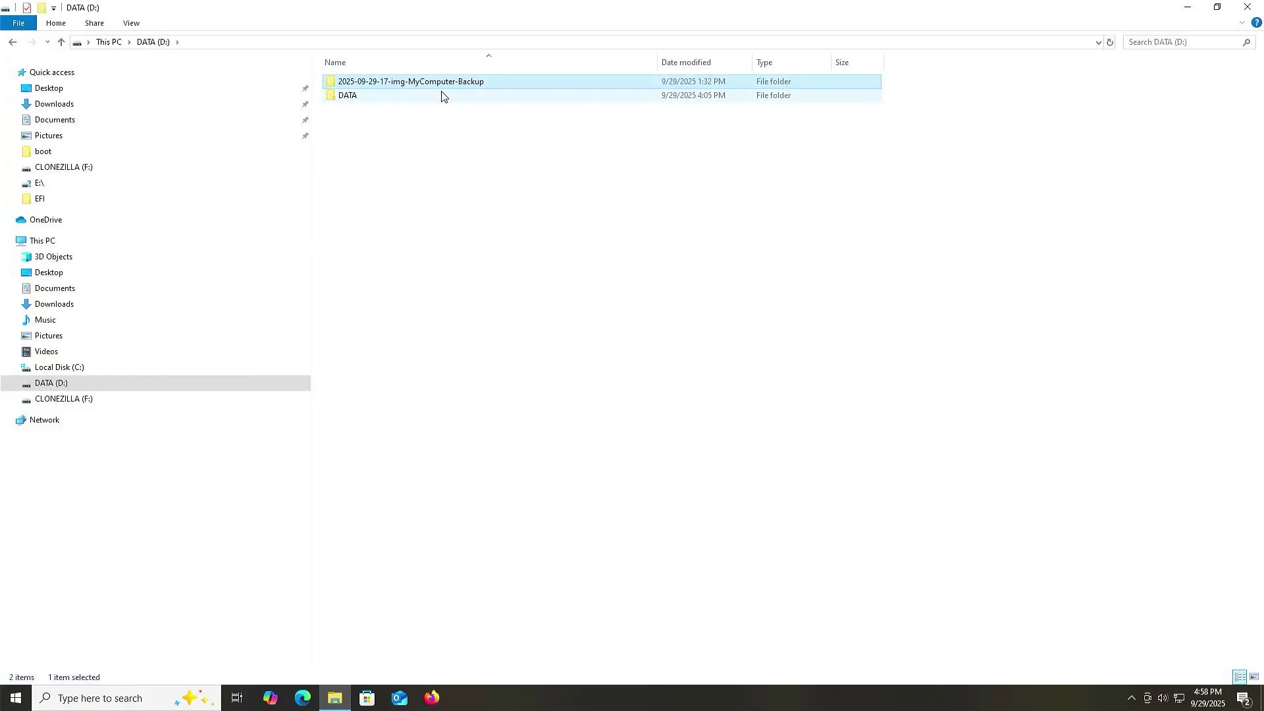
pyautogui.doubleClick(435, 83)
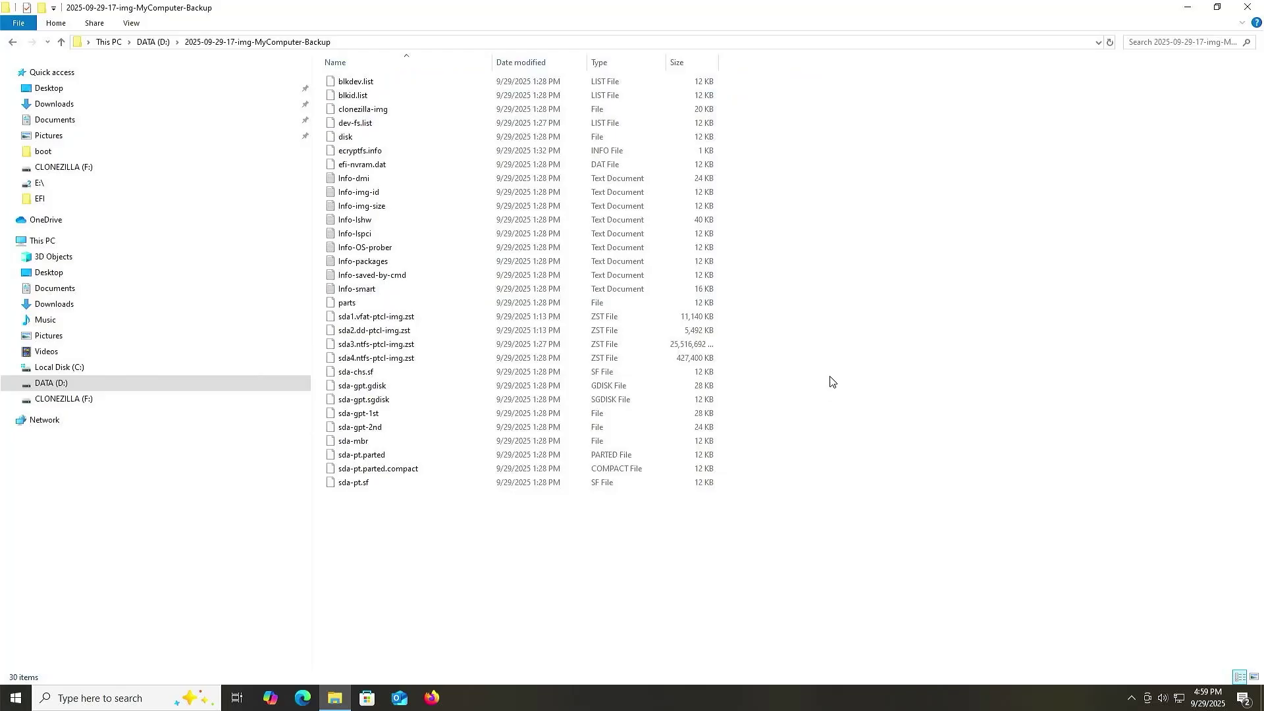
# Step: Return to This PC, try to open the CLONEZILLA (F:) drive, and decline the request for permanent folder access
pyautogui.hotkey('alt', 'Left')
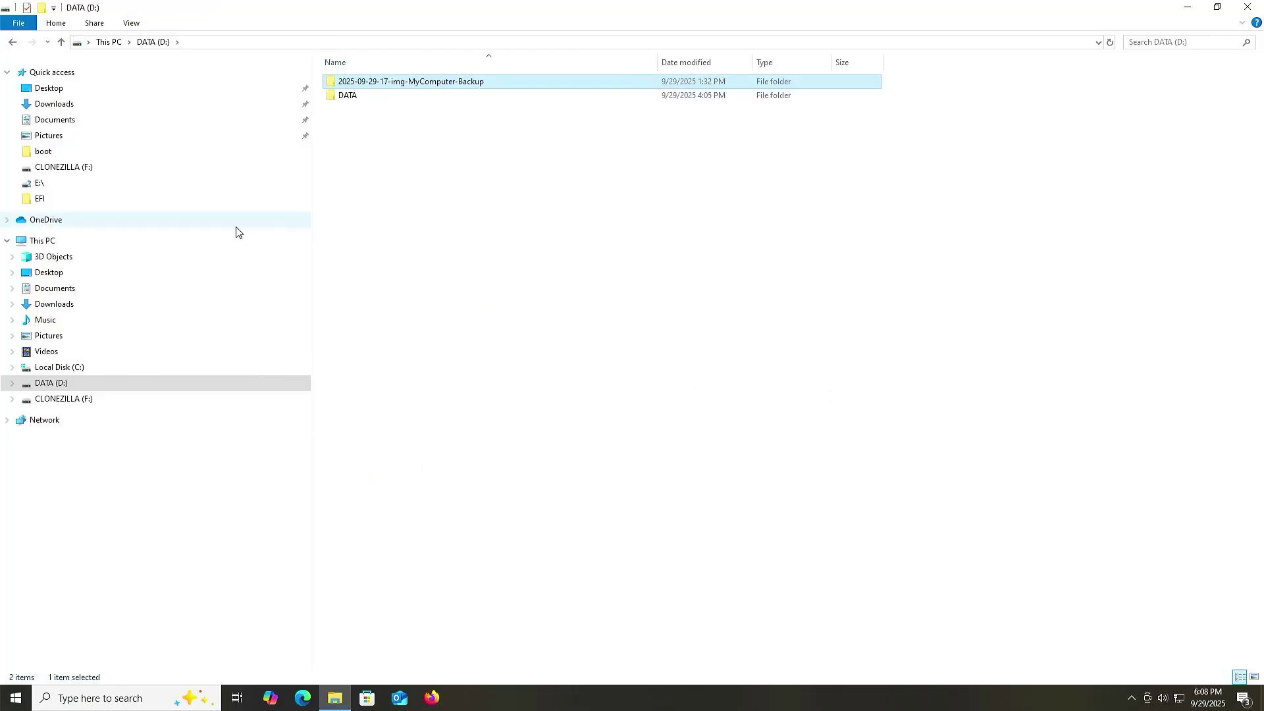
pyautogui.click(210, 248)
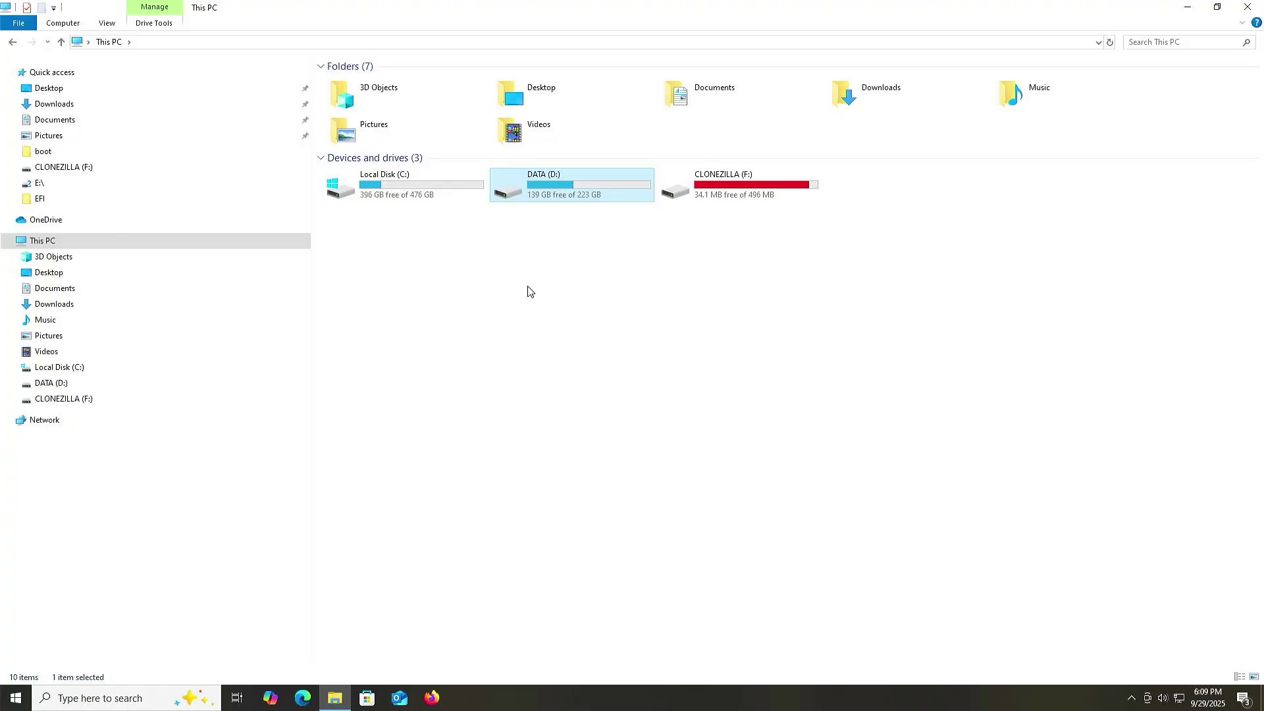
pyautogui.doubleClick(716, 195)
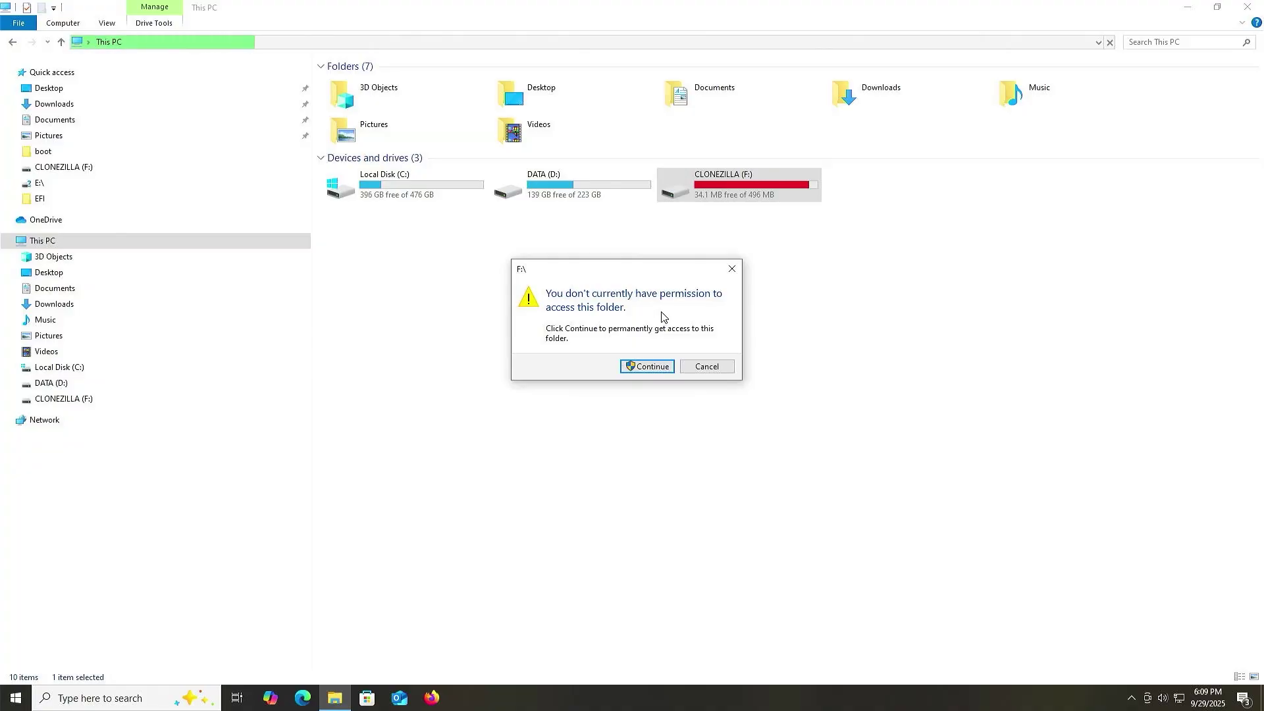
pyautogui.click(704, 372)
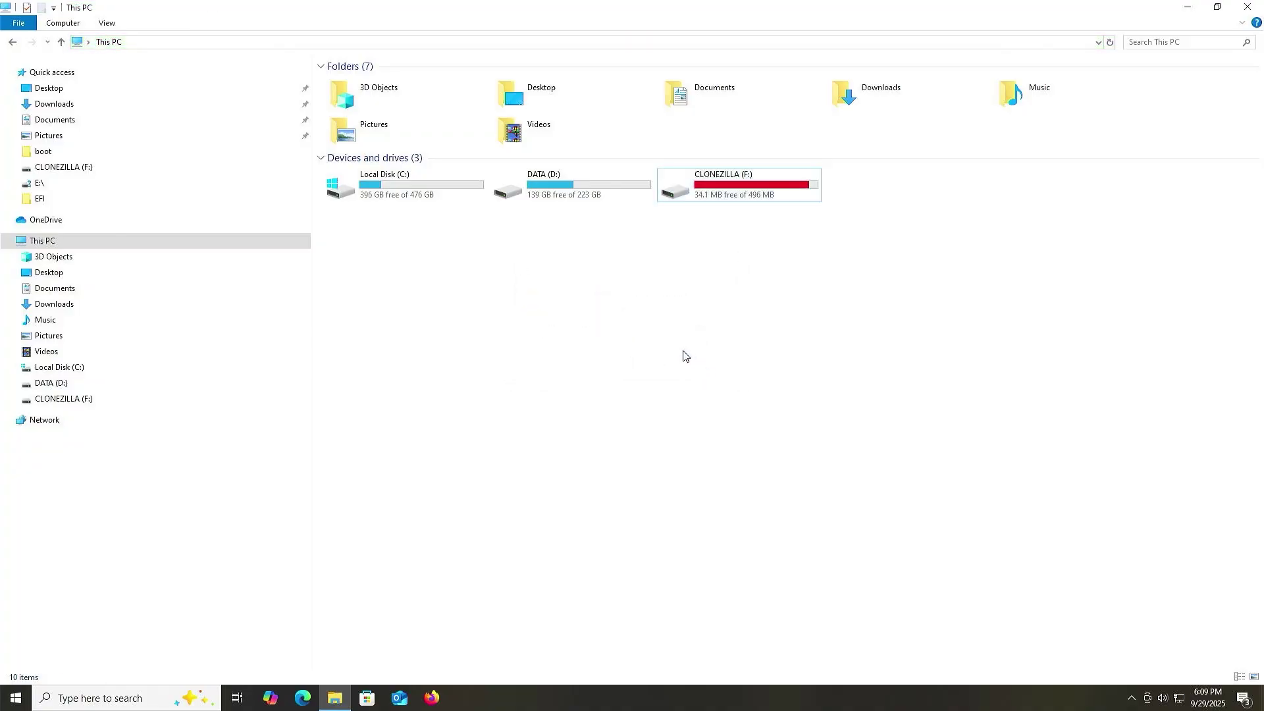
# Step: Start DiskPart, approve its administrator request, and list the disks
pyautogui.press('super')
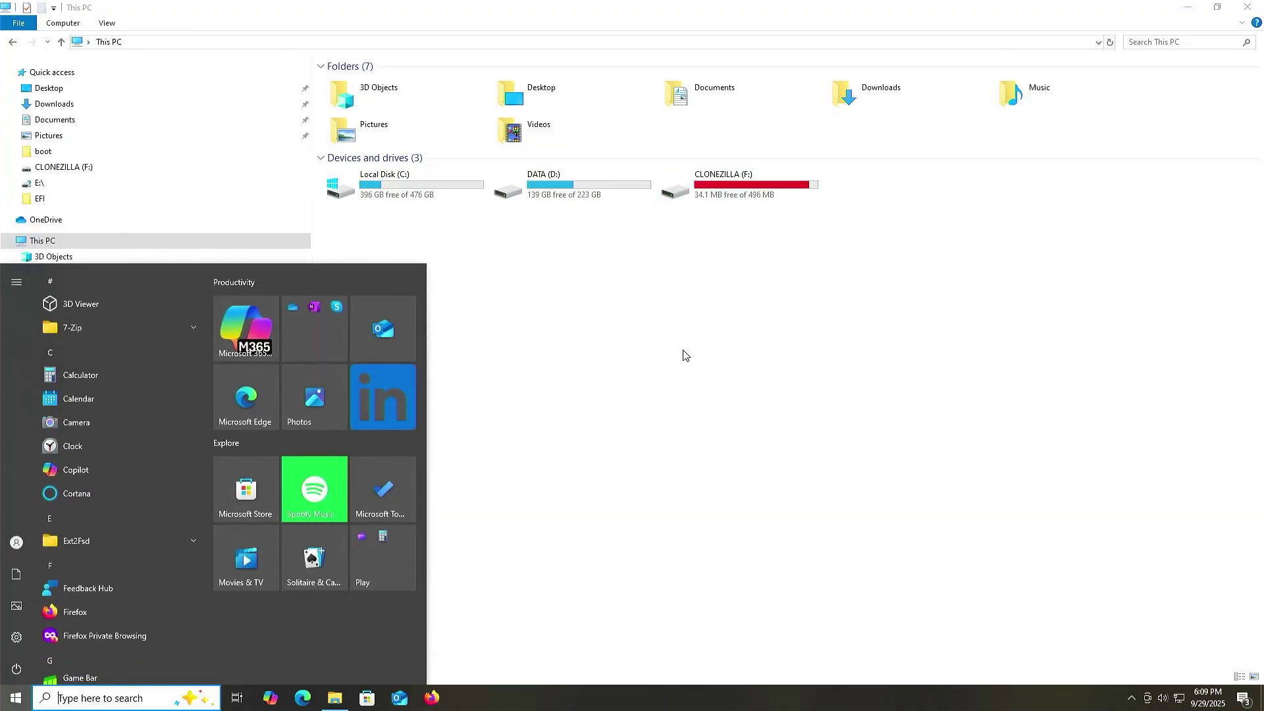
pyautogui.write('diskpart')
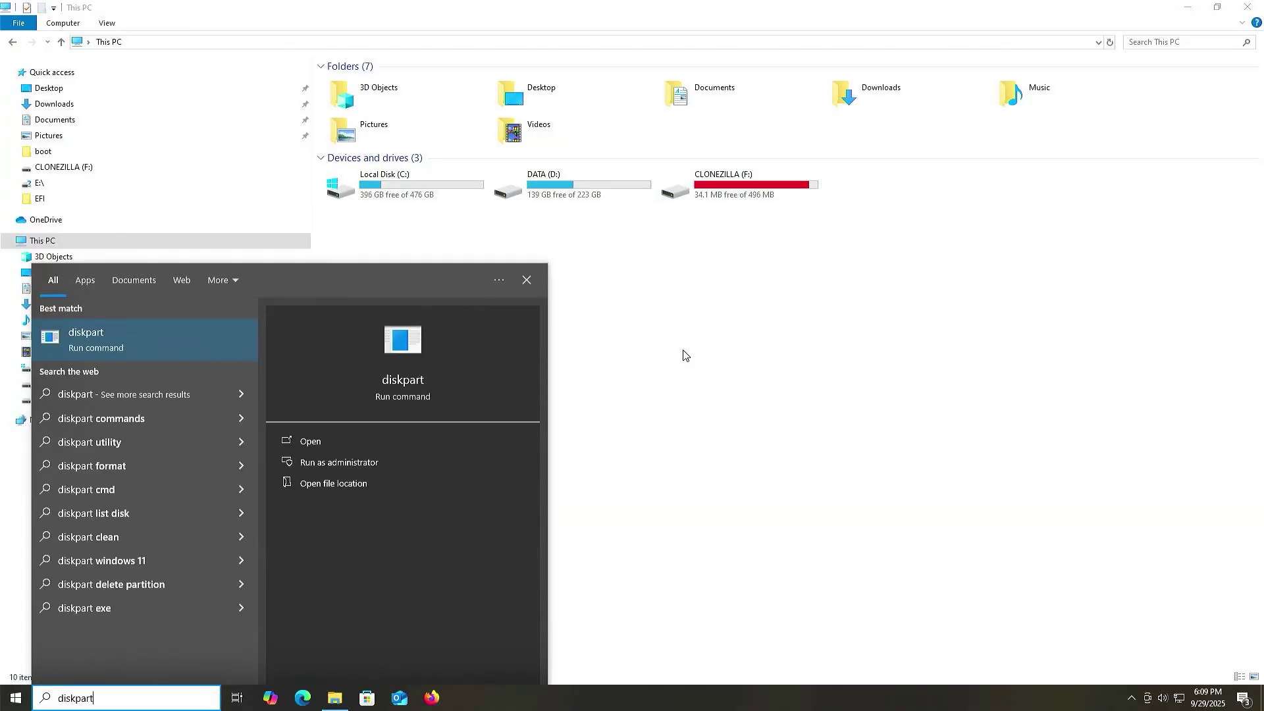
pyautogui.press('Return')
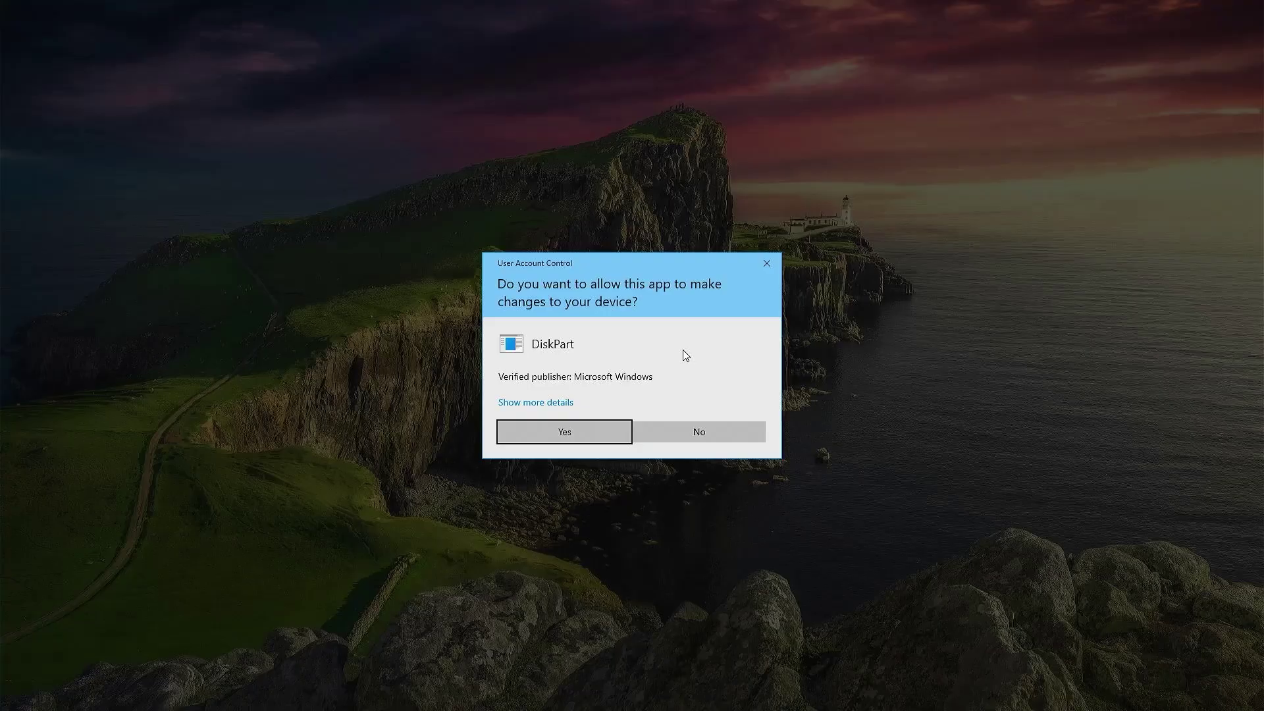
pyautogui.press('Return')
pyautogui.write('list disk')
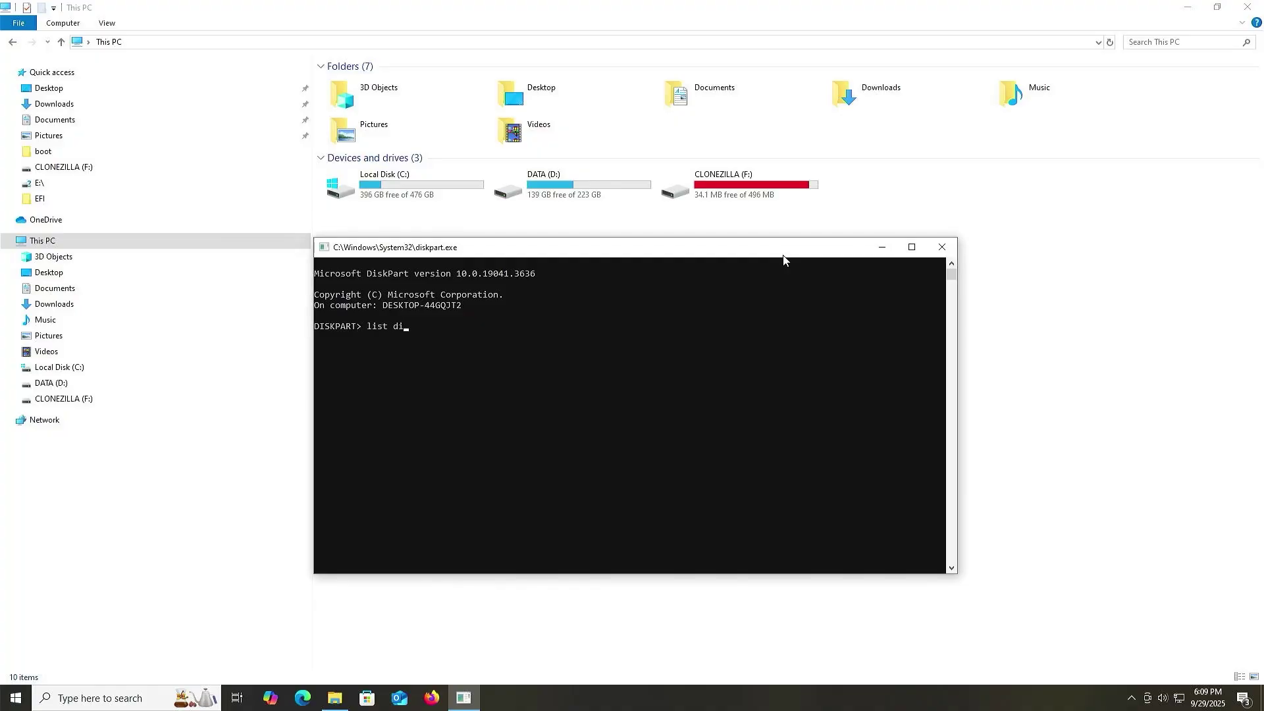
pyautogui.press('Return')
# Step: Select disk 1 in DiskPart, list its partitions, and select partition 2
pyautogui.write('sel disk 1')
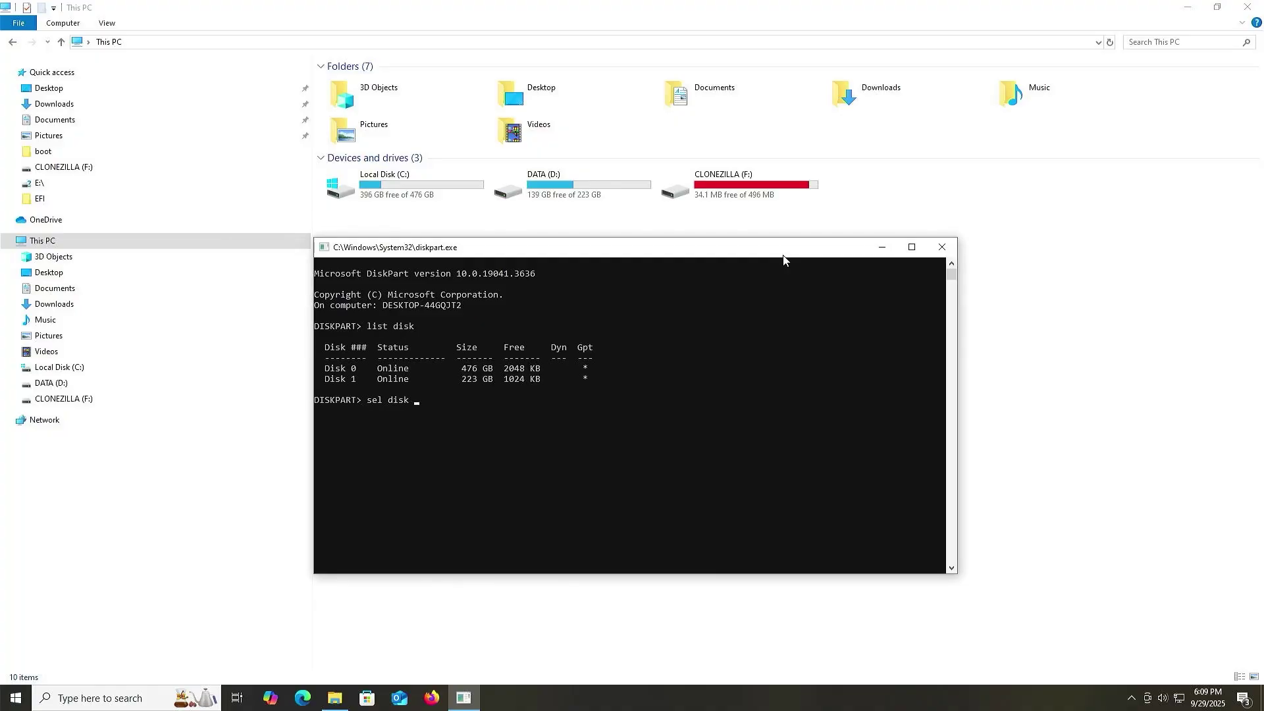
pyautogui.press('Return')
pyautogui.write('list part')
pyautogui.press('Return')
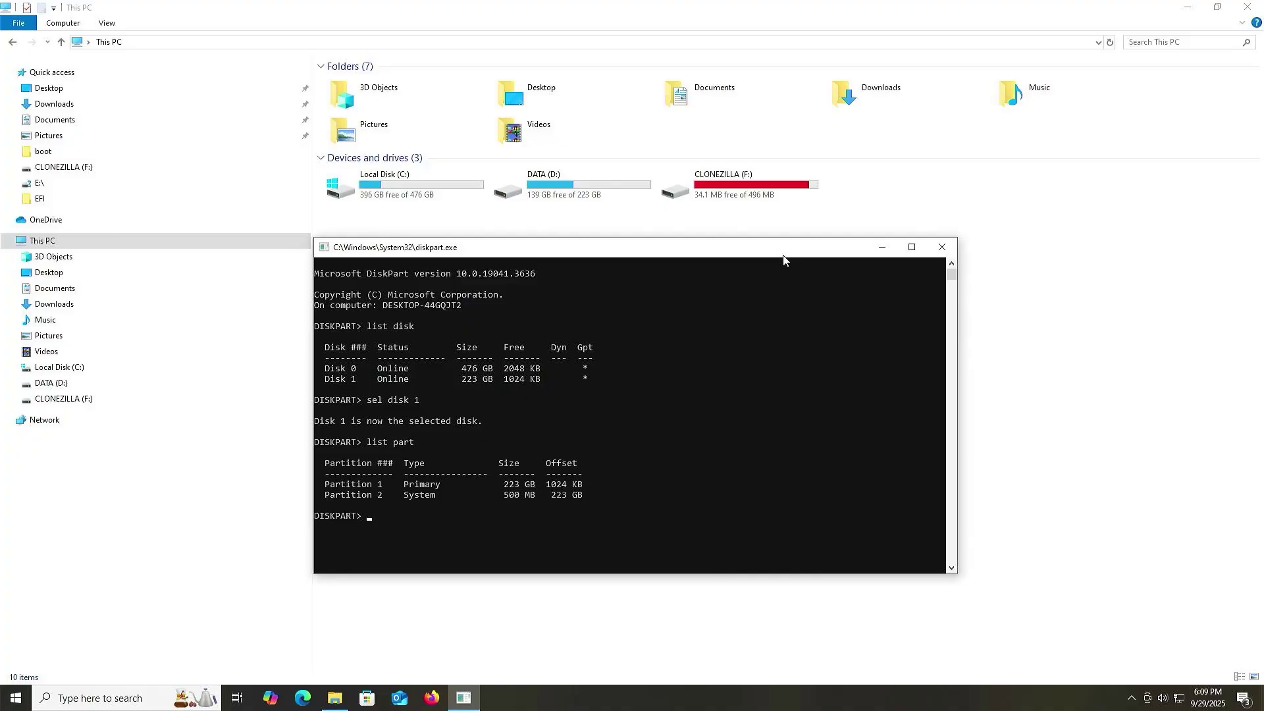
pyautogui.write('sel part 2')
pyautogui.press('Return')
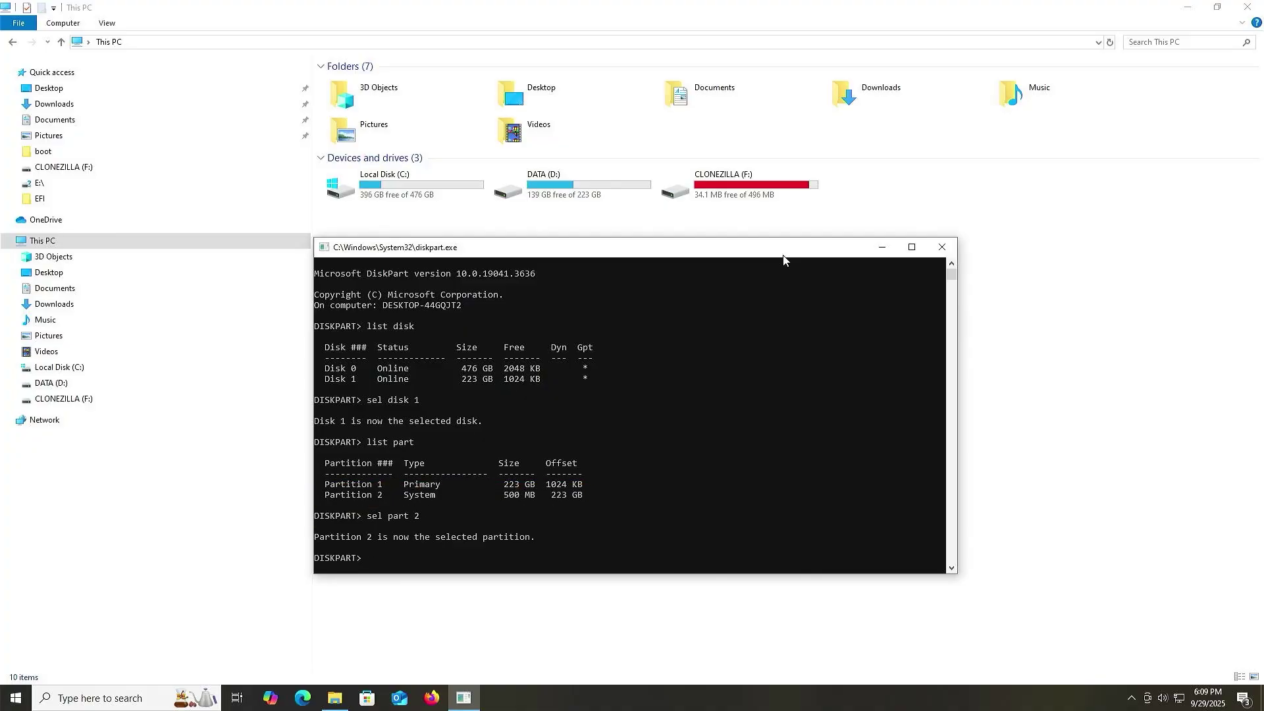
# Step: Look up the help for set id and set the selected partition's ID to the basic data GUID ebd0a0a2-b9e5-4433-87c0-68b6b72699c7
pyautogui.write('help set id')
pyautogui.press('Return')
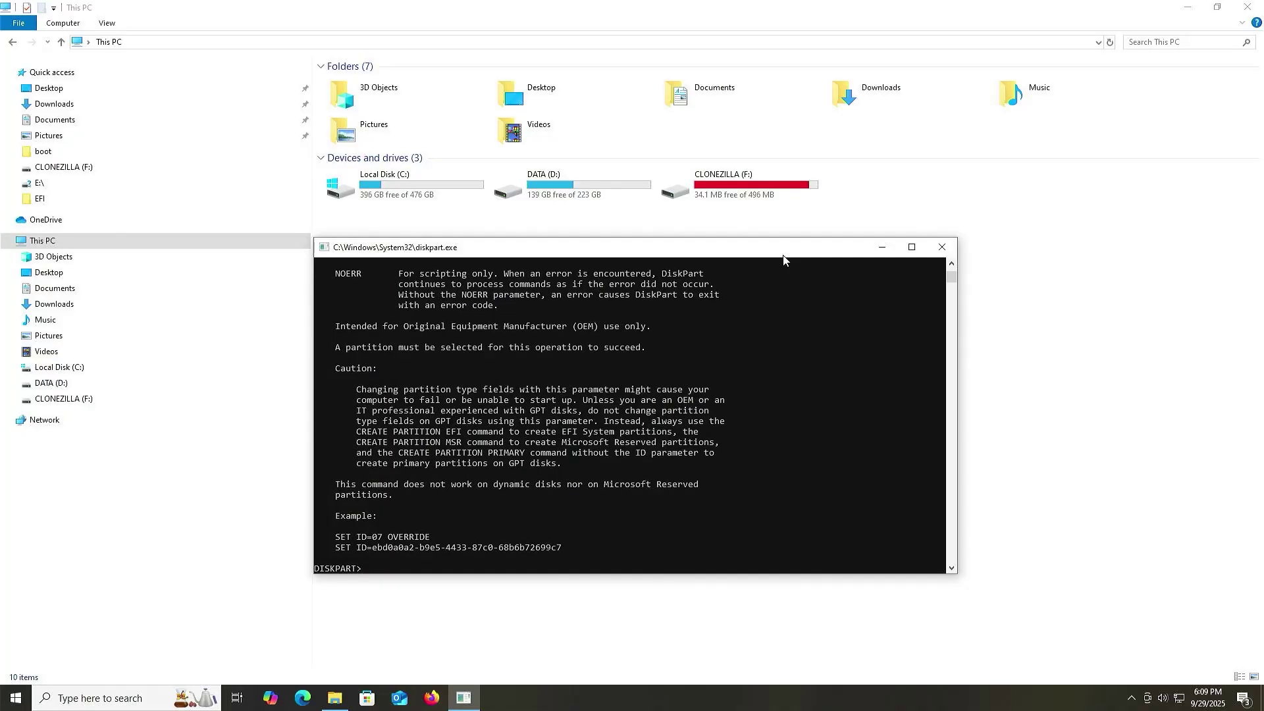
pyautogui.write('set id=')
pyautogui.scroll(12, 679, 367)
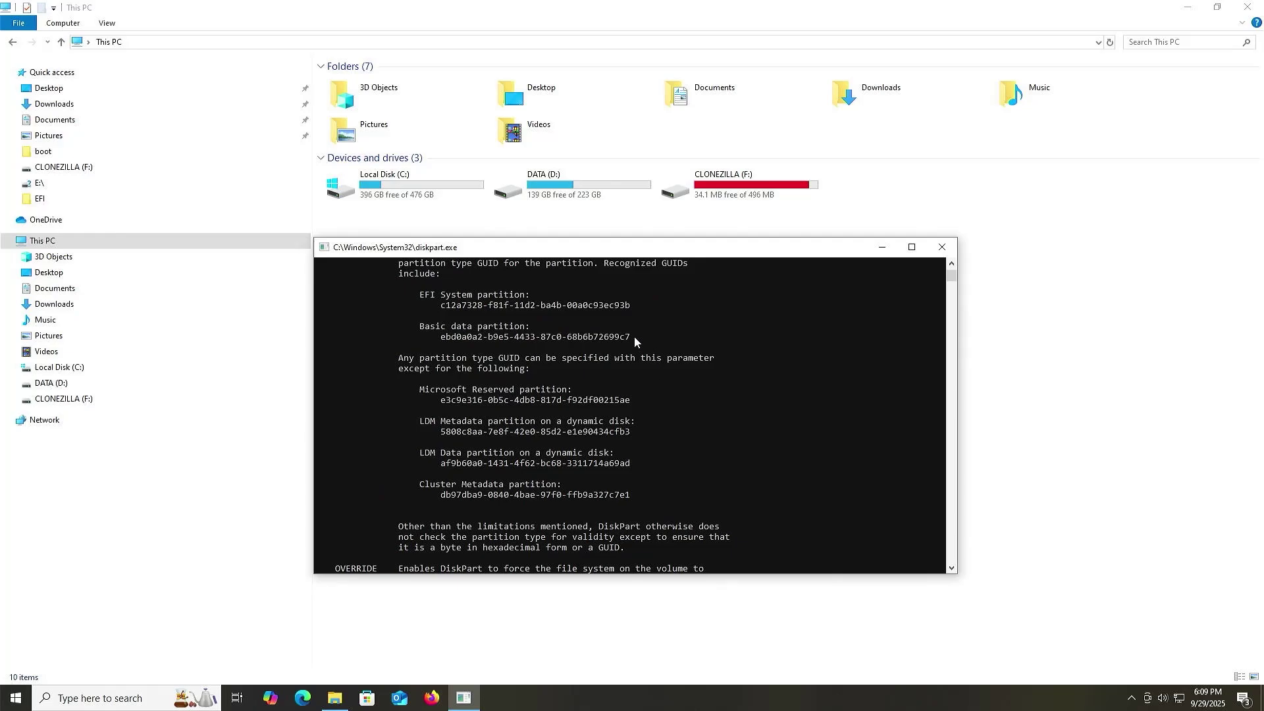
pyautogui.moveTo(634, 338); pyautogui.dragTo(444, 341)
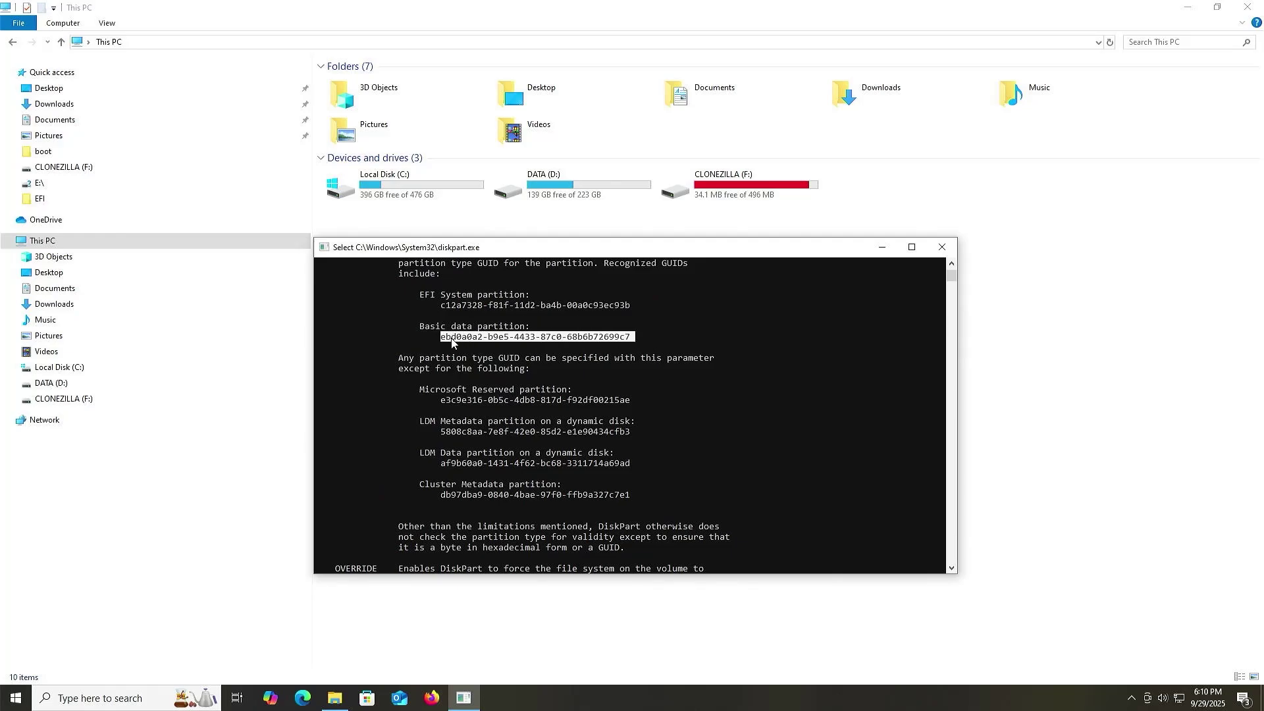
pyautogui.rightClick(455, 338)
pyautogui.rightClick(406, 350)
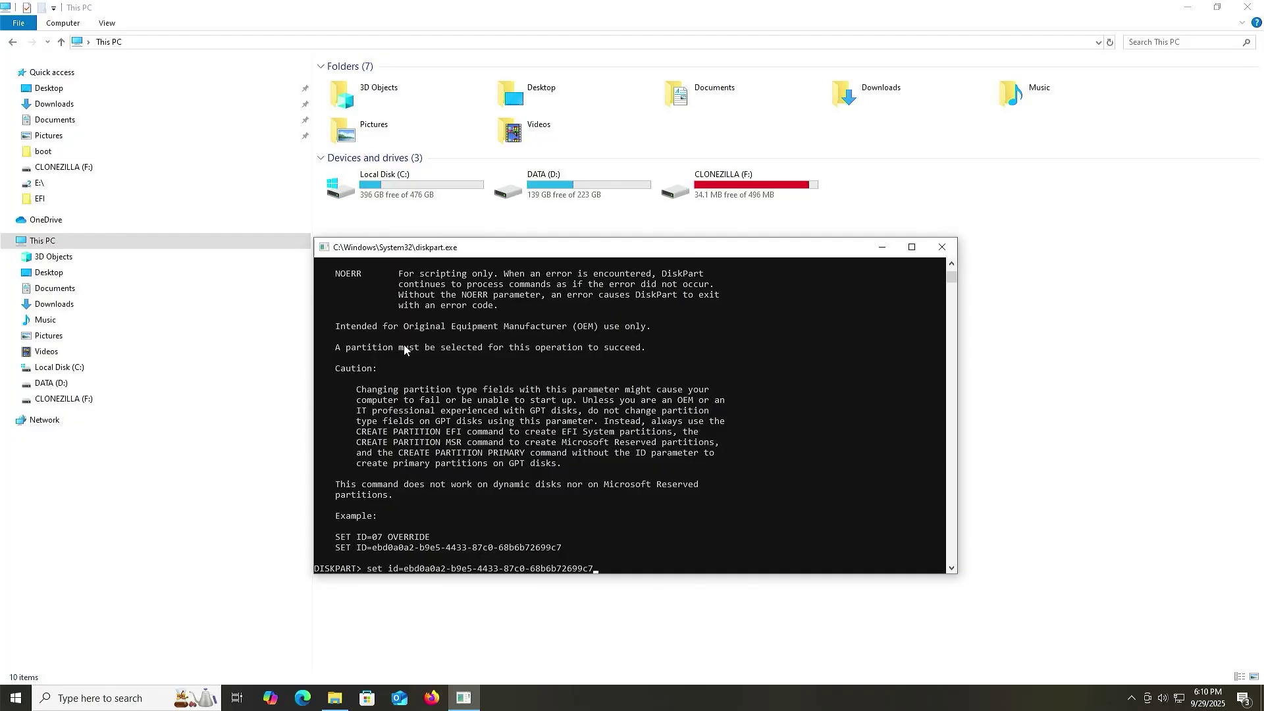
pyautogui.press('Return')
pyautogui.click(531, 527)
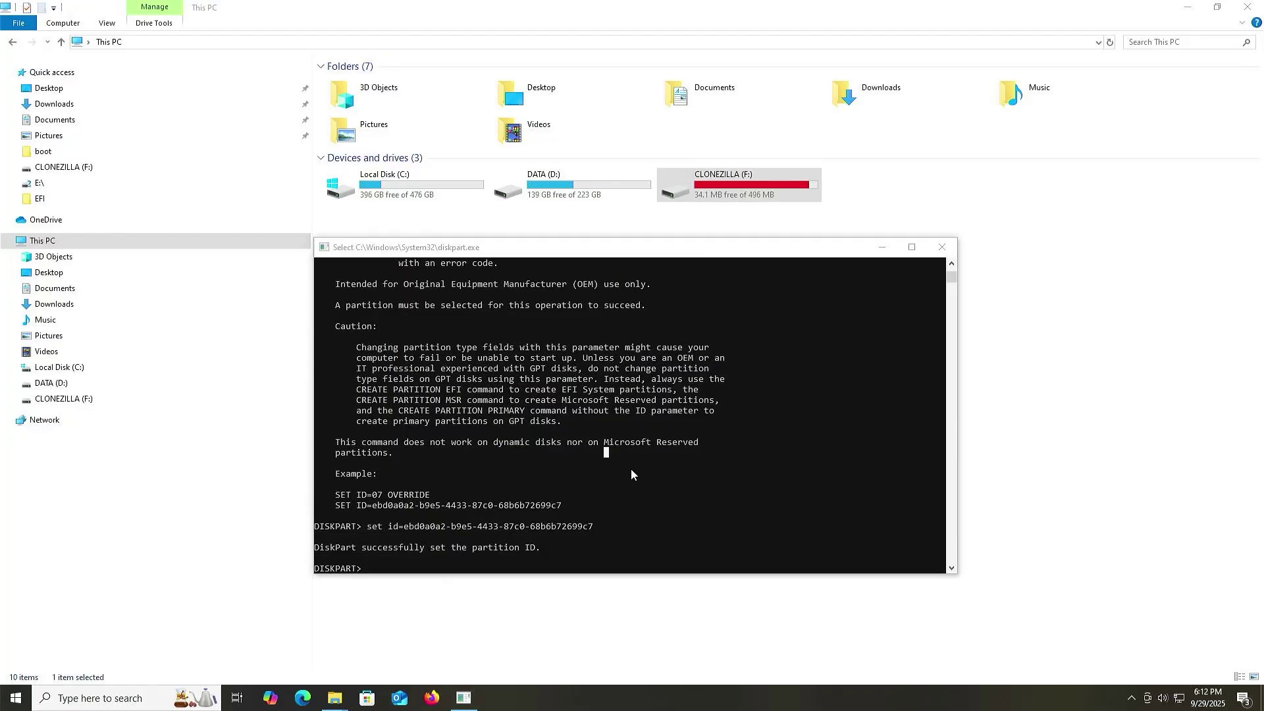
# Step: Restart Windows
pyautogui.rightClick(15, 698)
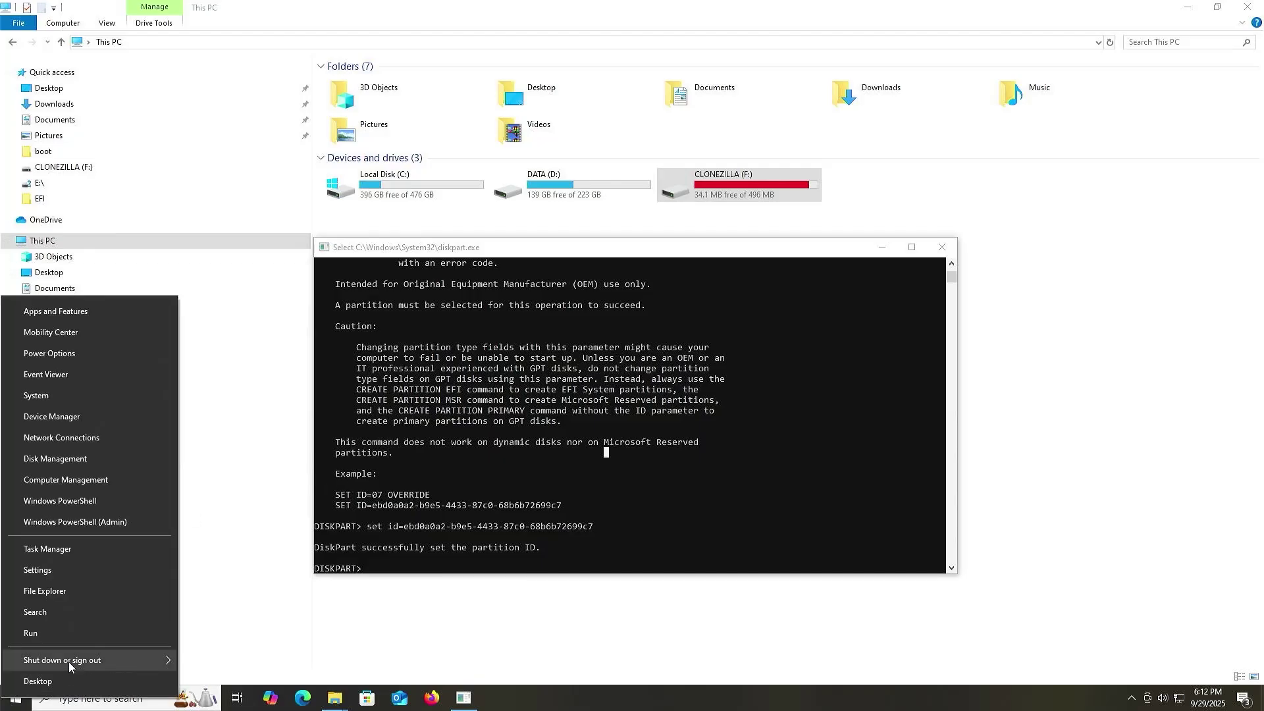
pyautogui.moveTo(69, 662)
pyautogui.click(251, 657)
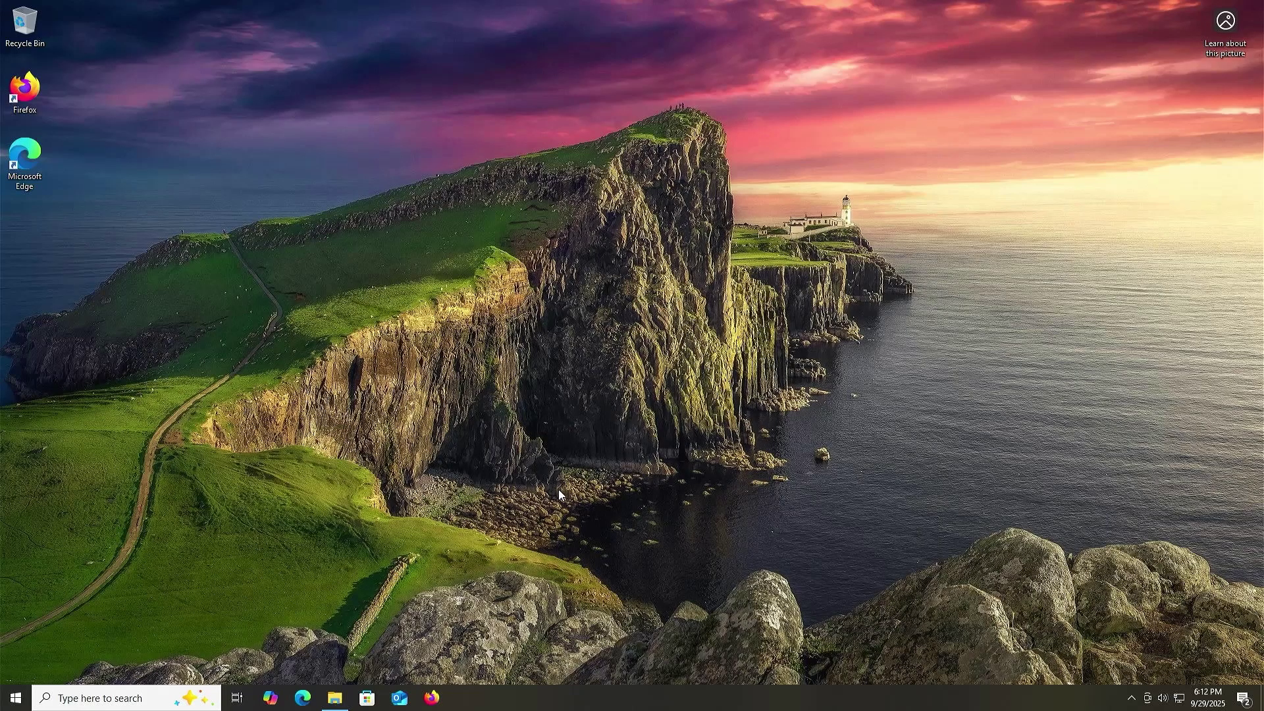
pyautogui.click(337, 696)
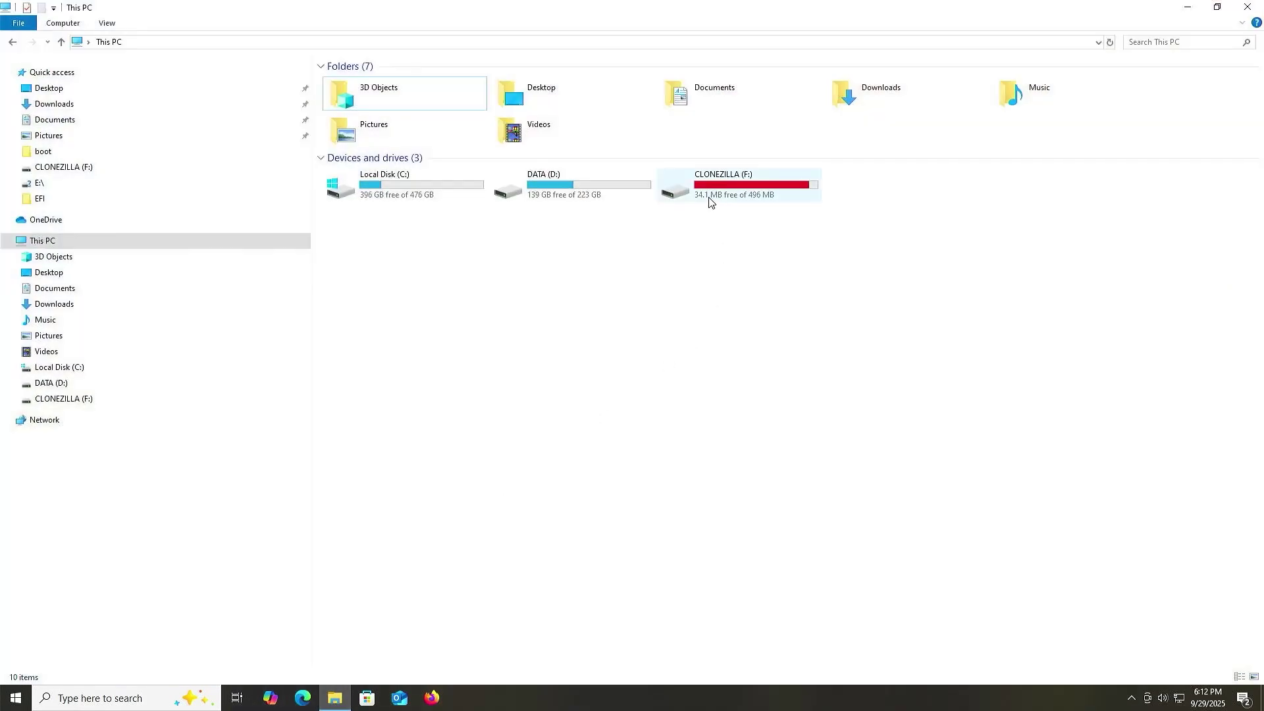
pyautogui.doubleClick(707, 179)
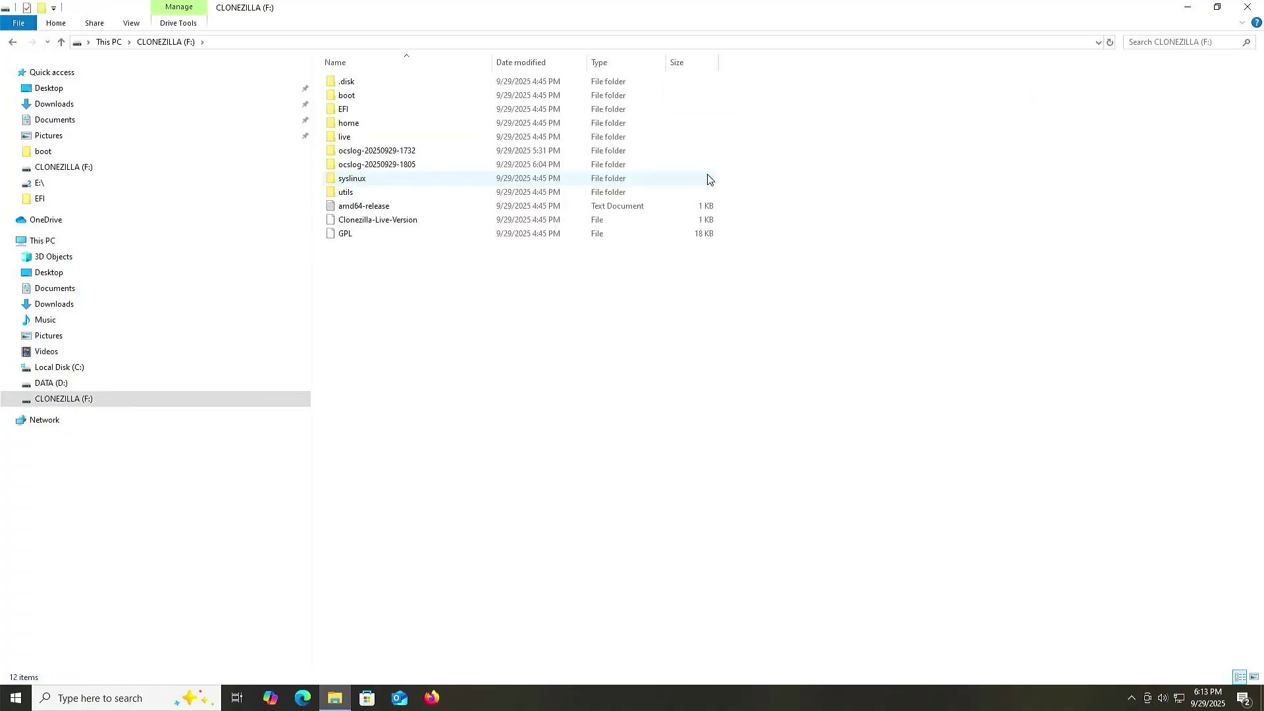
pyautogui.click(423, 164)
pyautogui.click(416, 141)
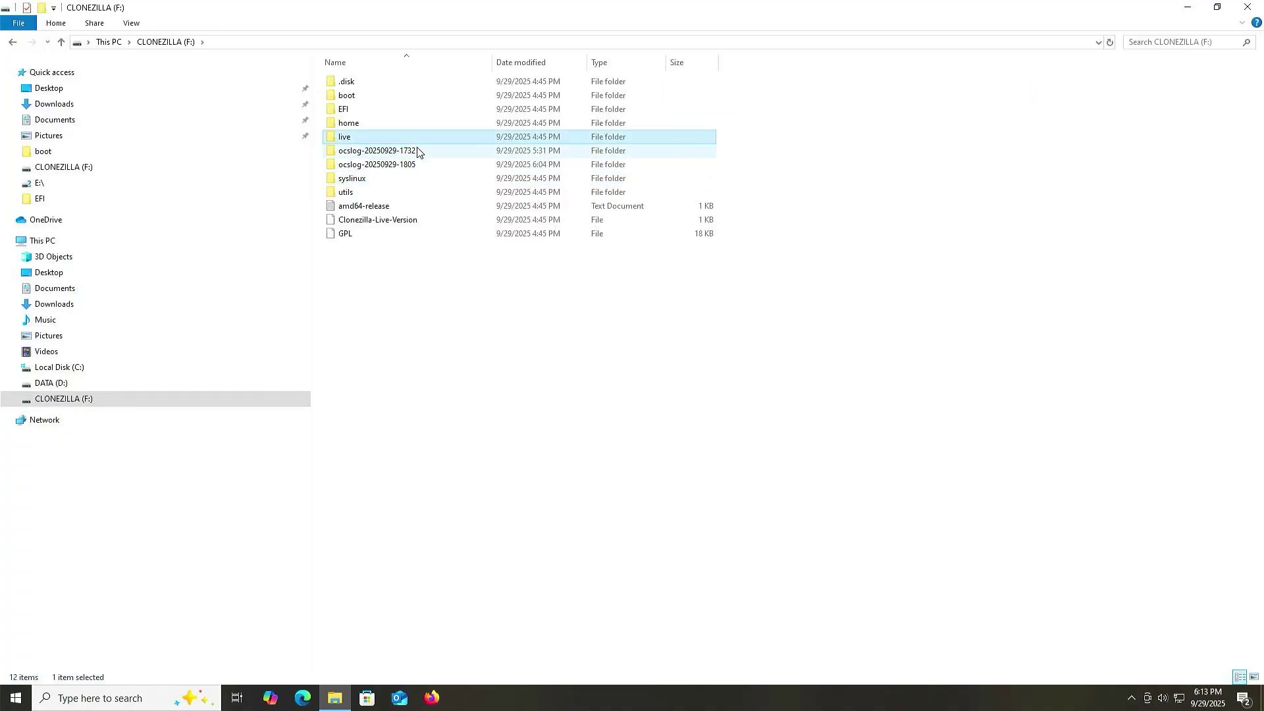
pyautogui.click(418, 153)
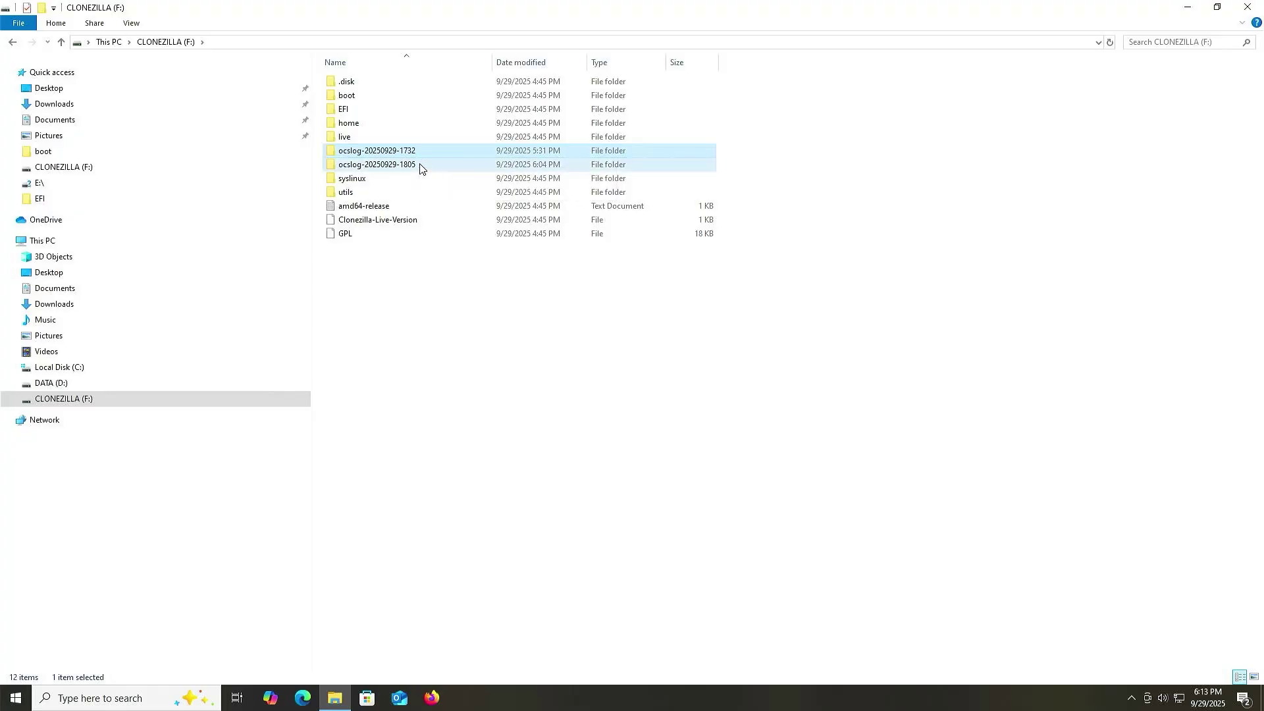
pyautogui.click(422, 170)
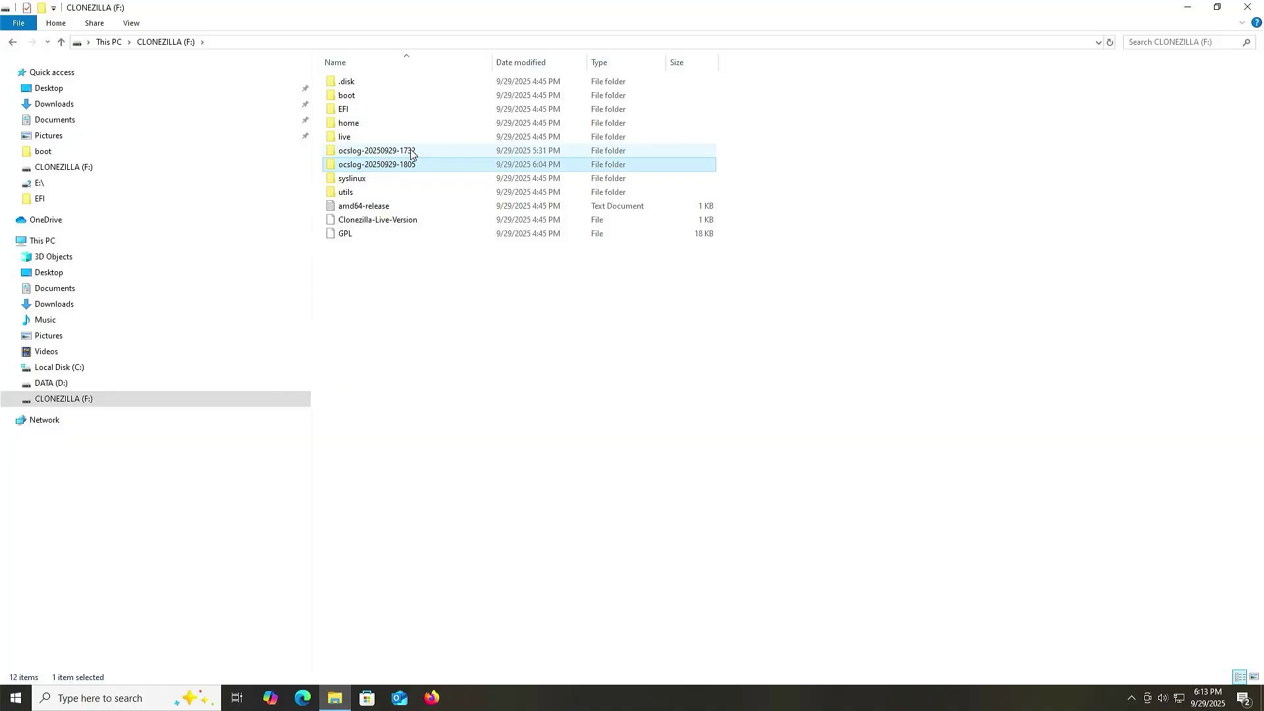
pyautogui.doubleClick(411, 152)
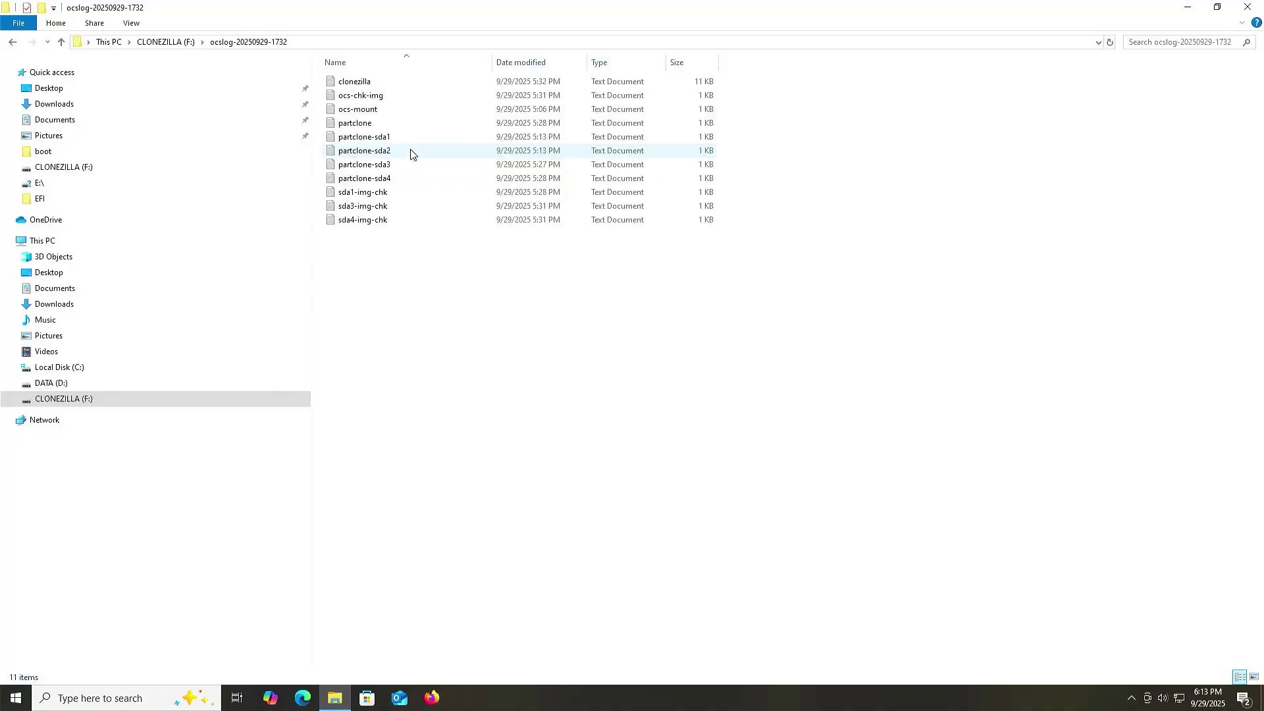
pyautogui.click(380, 84)
pyautogui.click(381, 96)
pyautogui.click(381, 109)
pyautogui.click(380, 123)
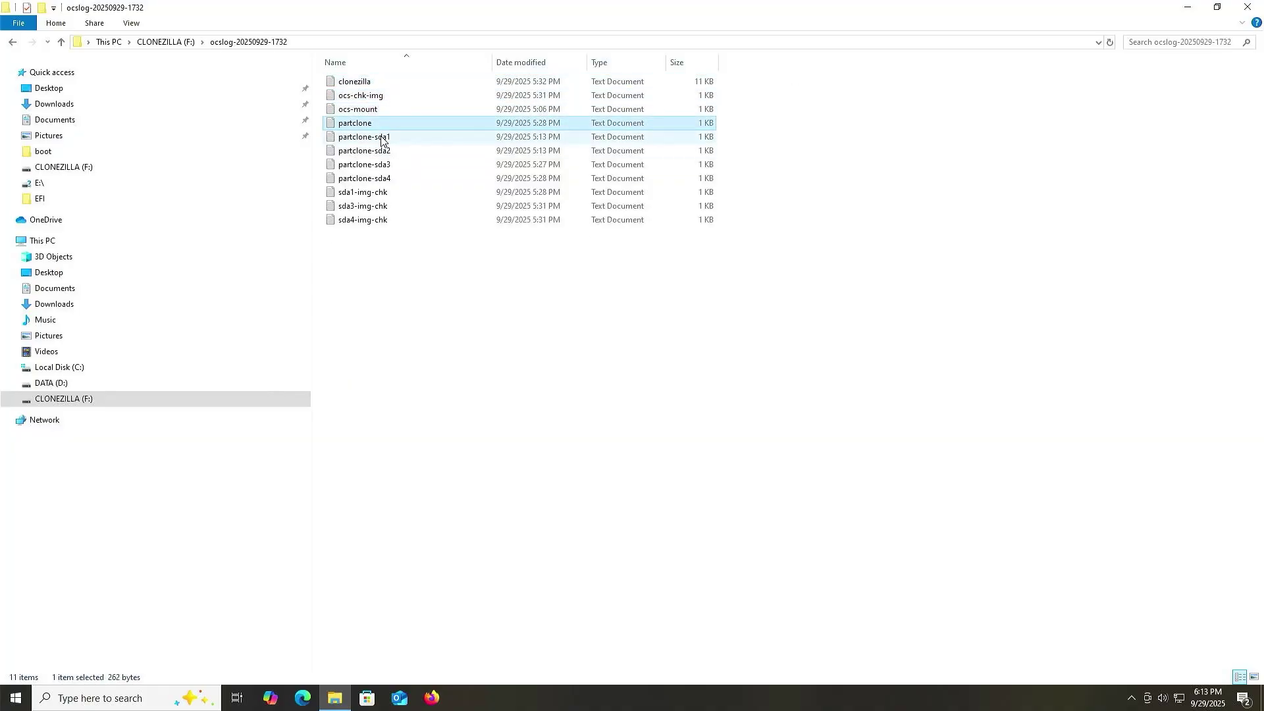
pyautogui.click(381, 137)
pyautogui.click(381, 150)
pyautogui.click(382, 165)
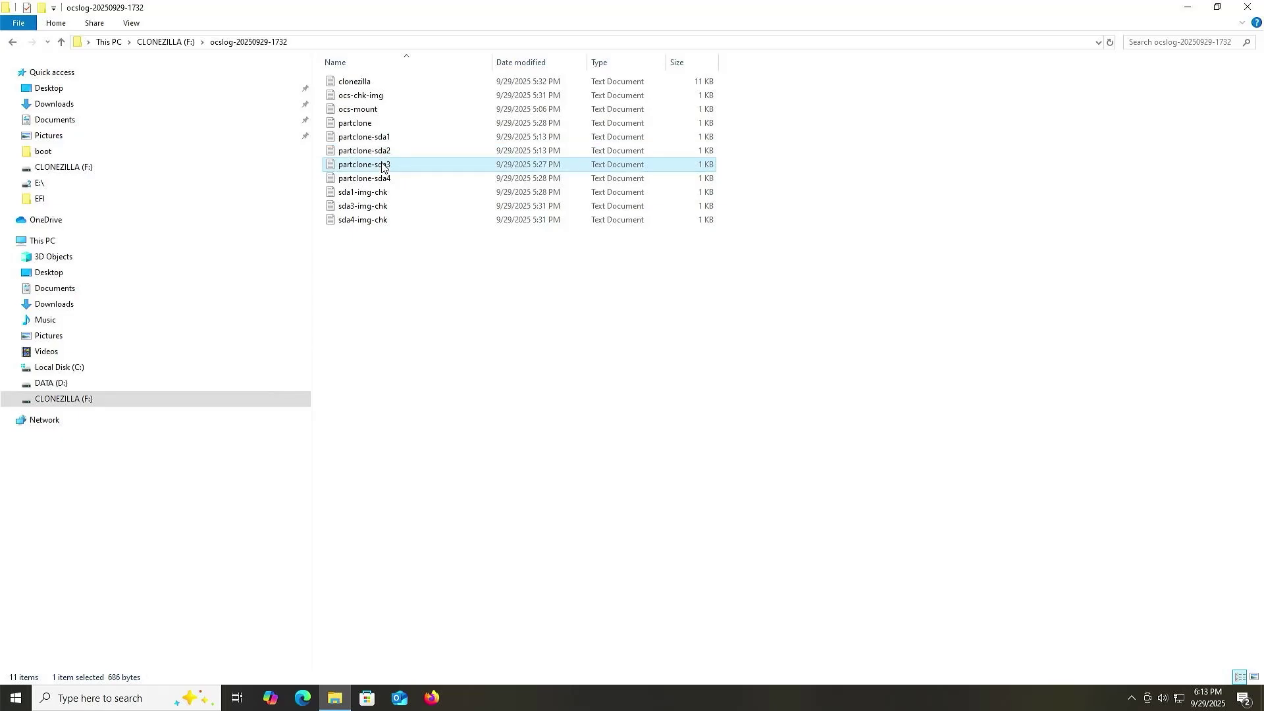
pyautogui.click(383, 178)
pyautogui.click(383, 192)
pyautogui.click(385, 206)
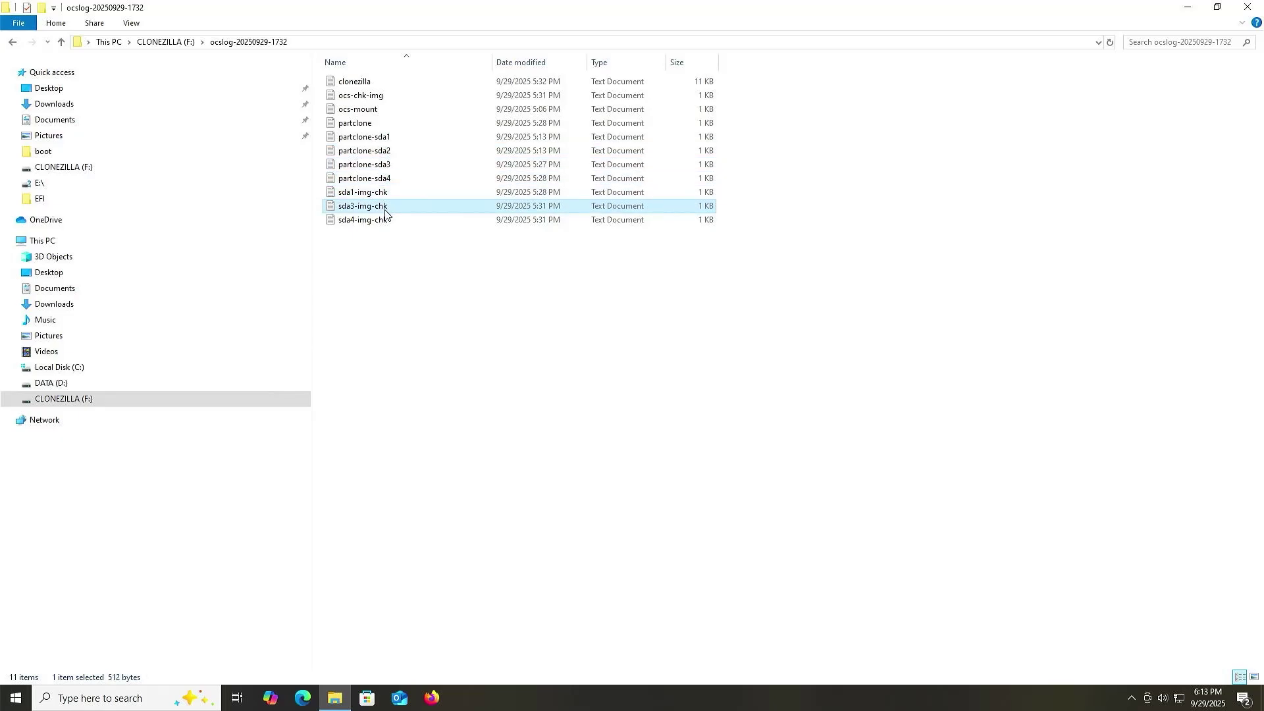
pyautogui.click(387, 220)
pyautogui.click(385, 208)
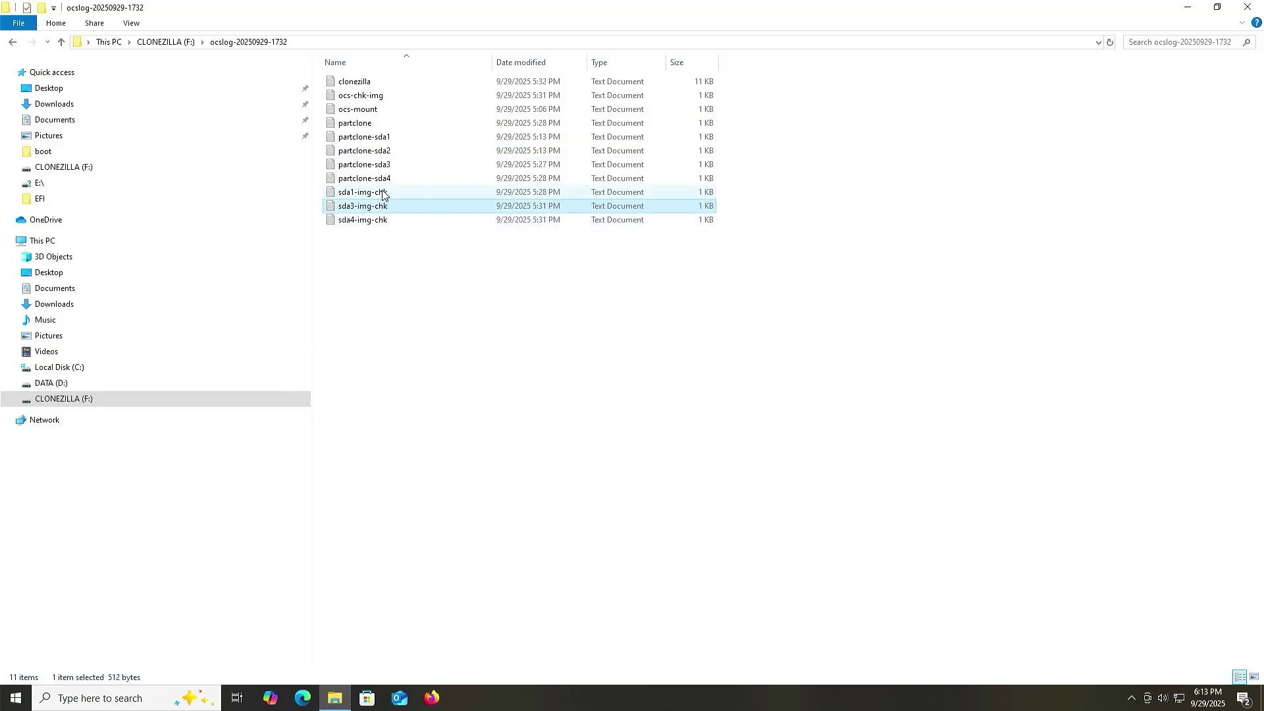
pyautogui.click(381, 193)
pyautogui.click(380, 178)
pyautogui.click(379, 165)
pyautogui.click(379, 152)
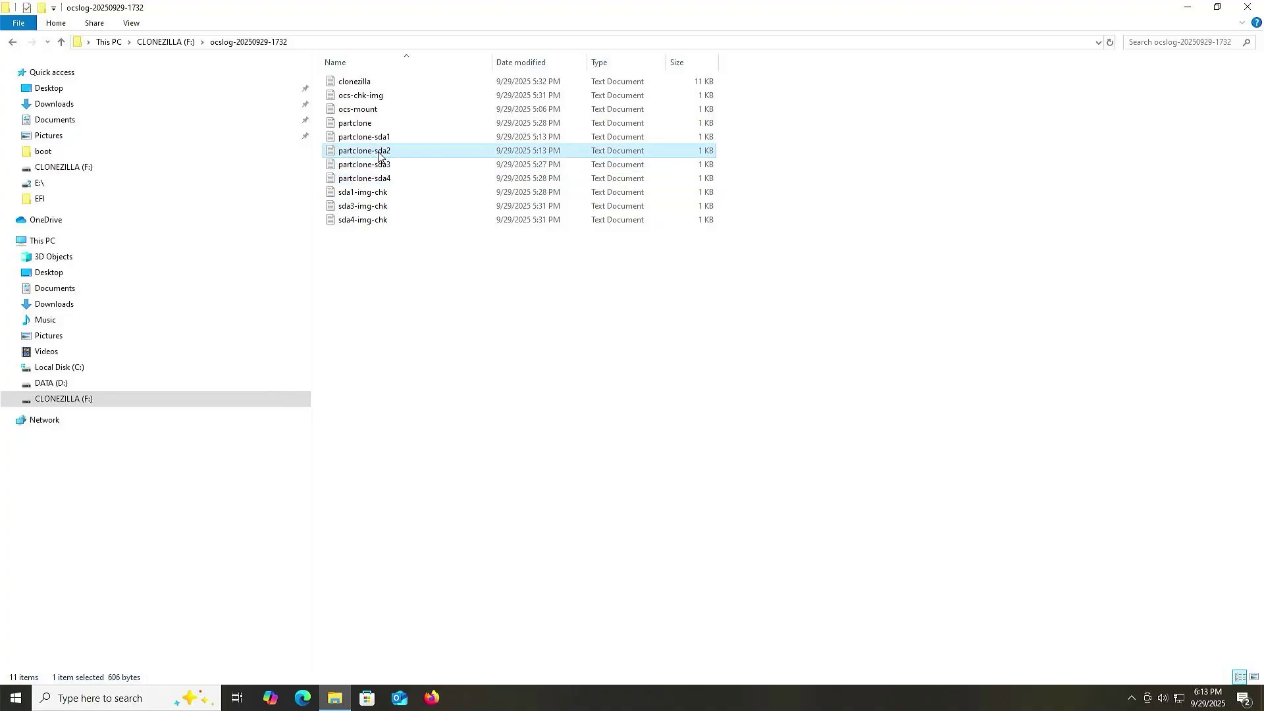
# Step: Open the partclone-sda3 log, check its cloning result and file system details, and close it
pyautogui.click(378, 168)
pyautogui.doubleClick(369, 172)
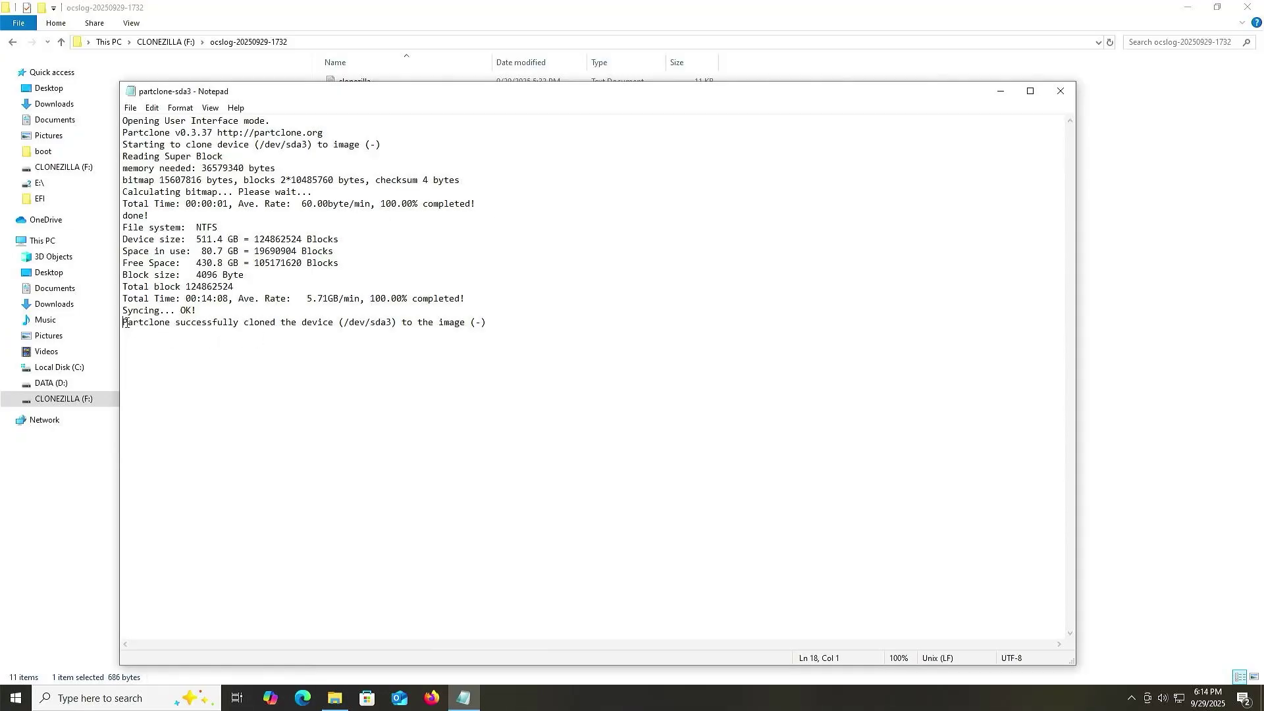
pyautogui.moveTo(124, 322); pyautogui.dragTo(492, 325)
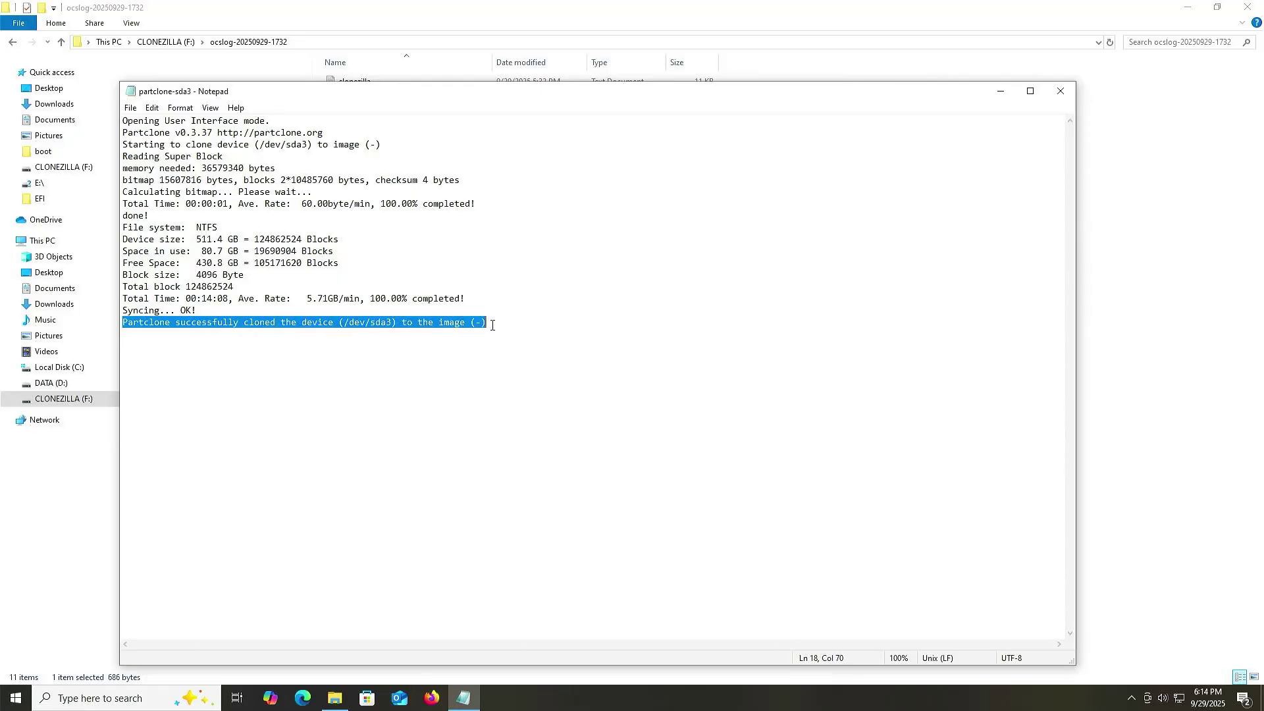
pyautogui.moveTo(187, 229); pyautogui.dragTo(293, 274)
pyautogui.click(399, 252)
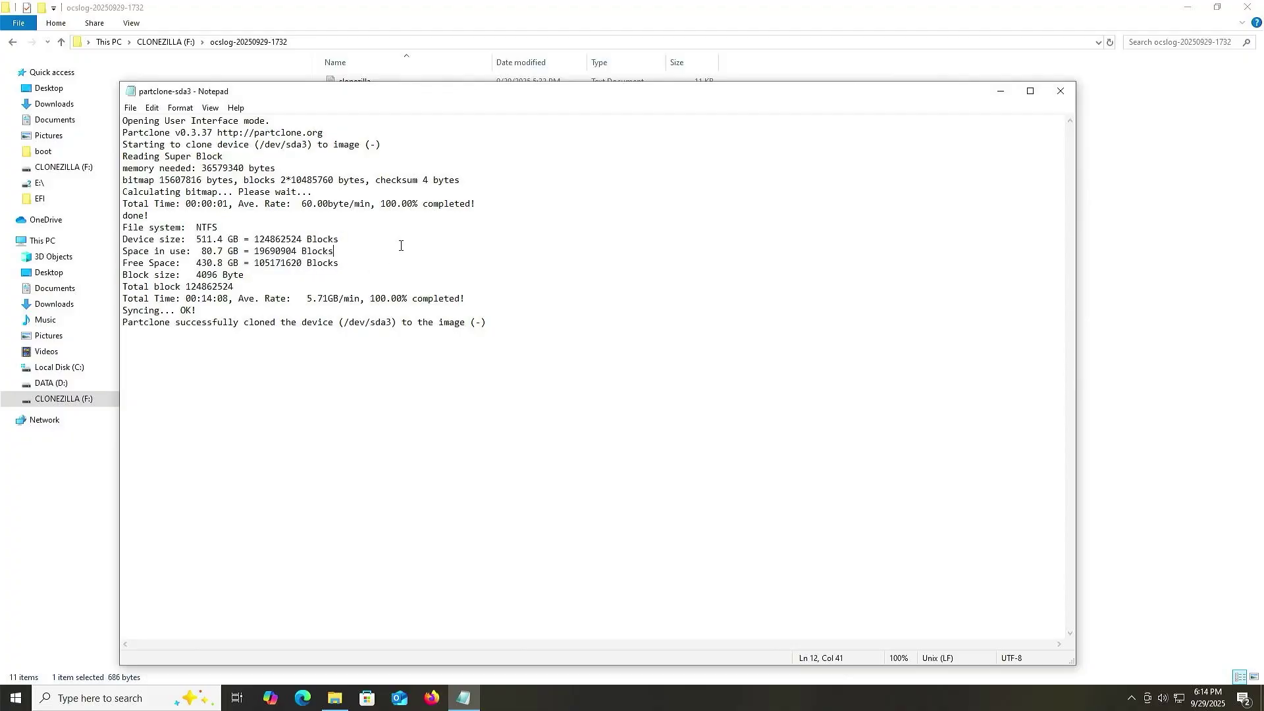
pyautogui.click(1073, 100)
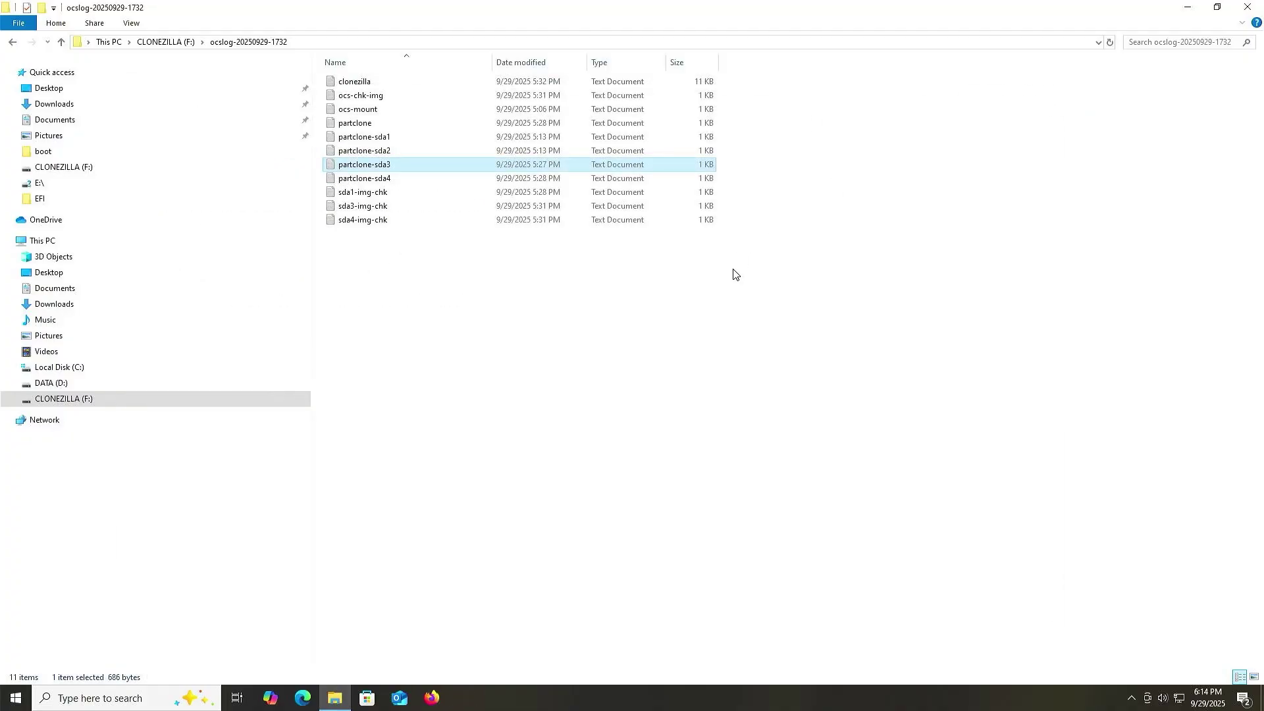
# Step: Open Disk Management and delete the CLONEZILLA (F:) volume on Disk 1, confirming the erase warning
pyautogui.press('super')
pyautogui.write('disk managem')
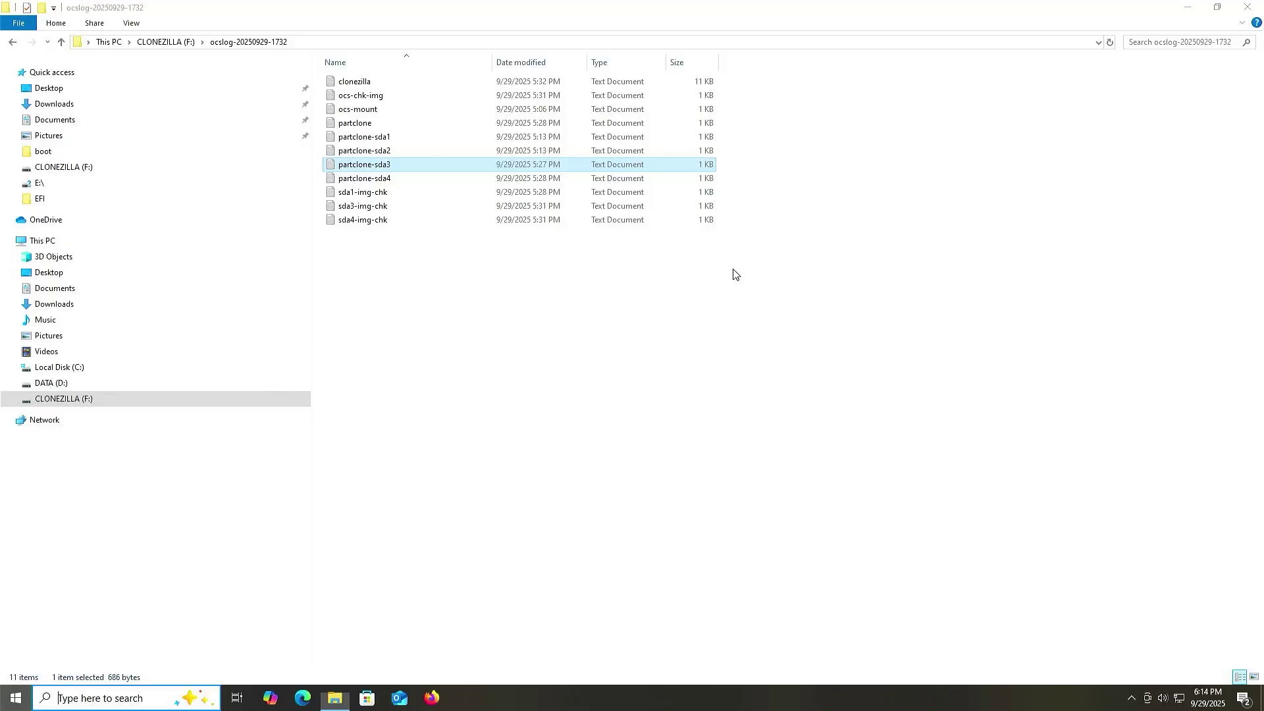
pyautogui.write('ent')
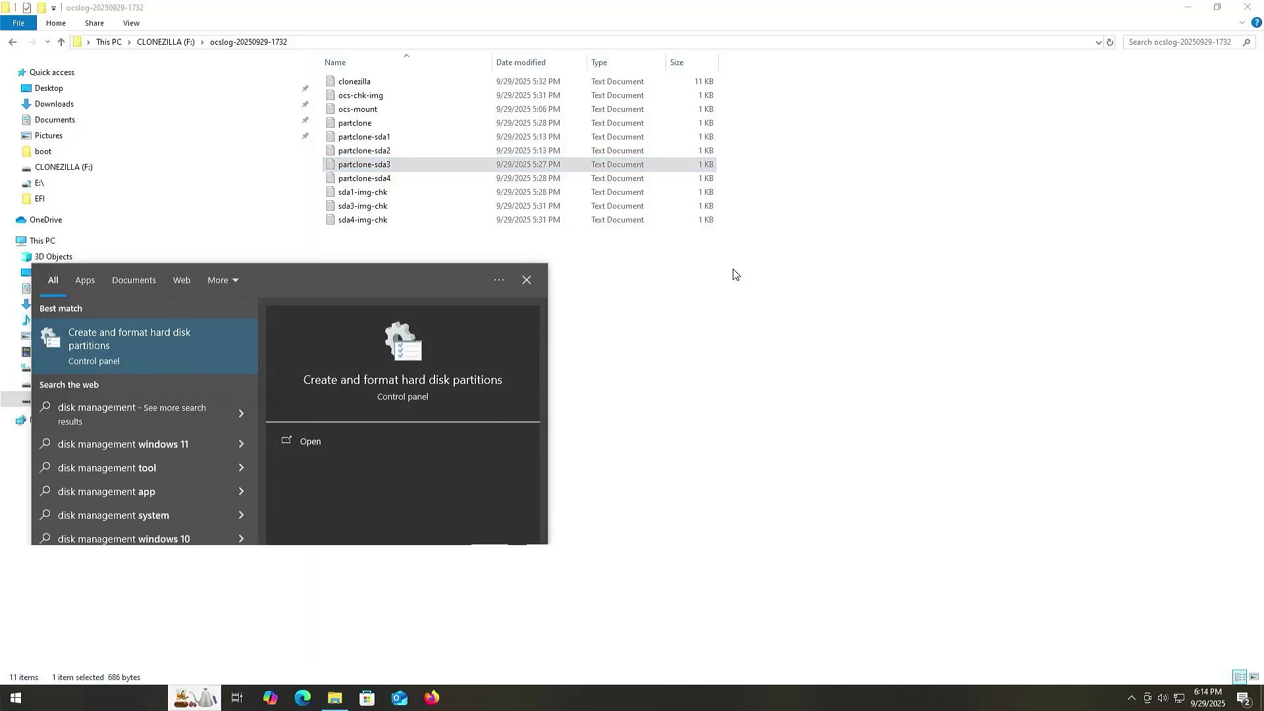
pyautogui.press('Return')
pyautogui.click(886, 330)
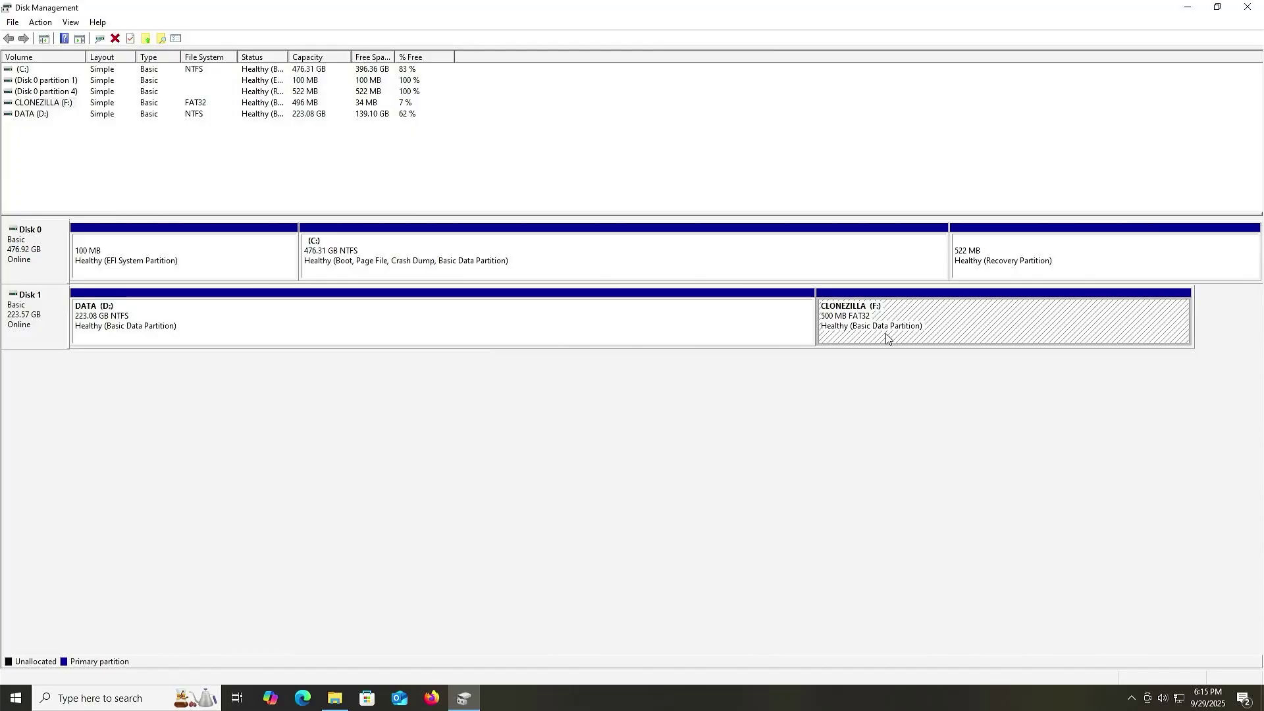
pyautogui.rightClick(886, 337)
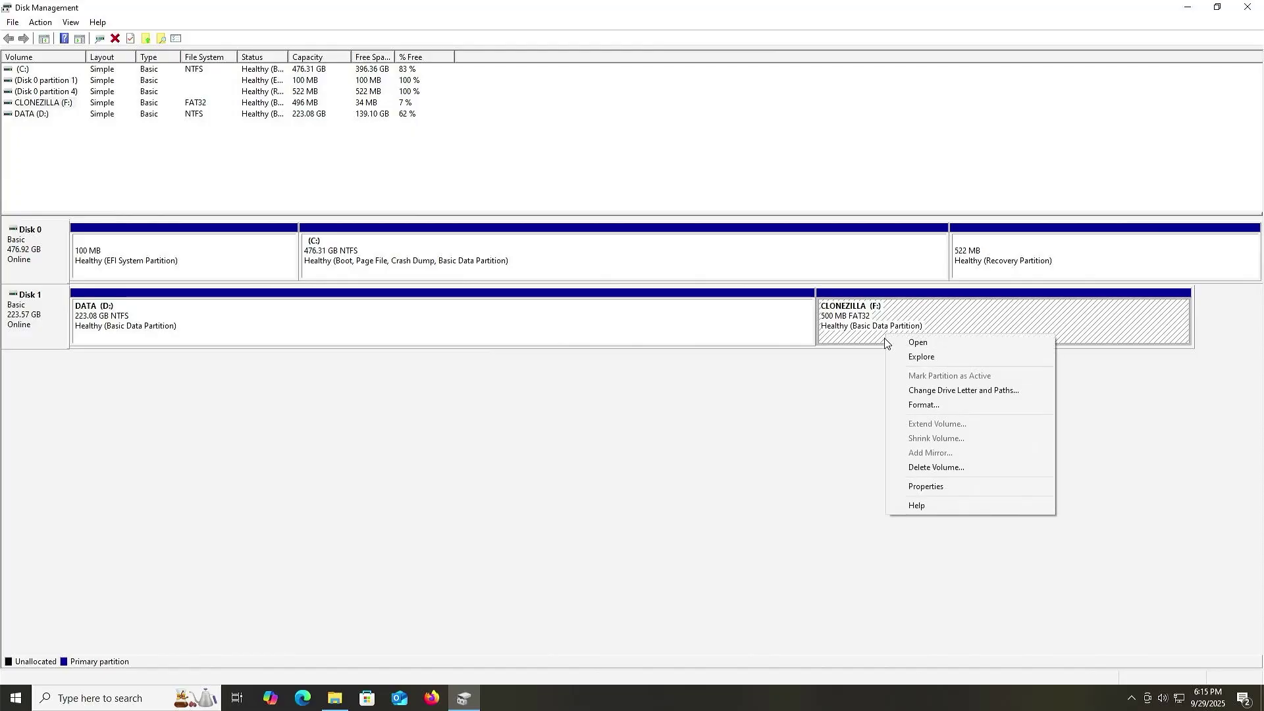
pyautogui.click(923, 471)
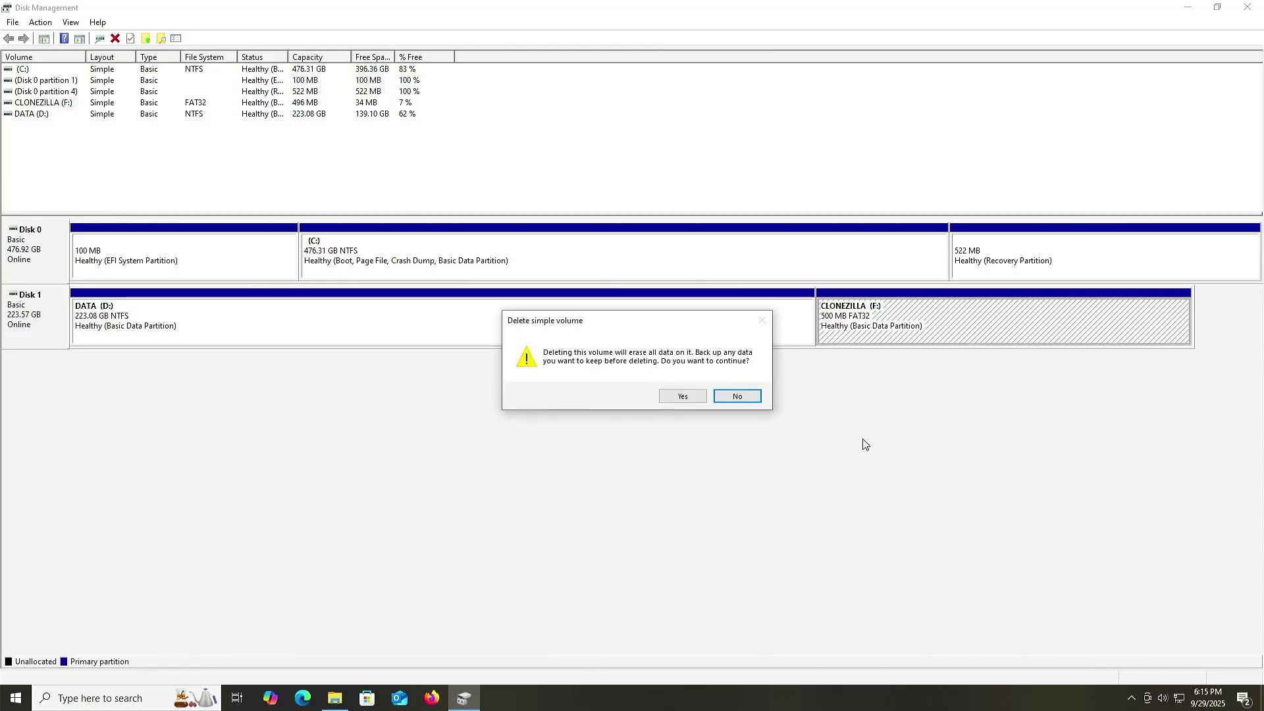
pyautogui.click(683, 395)
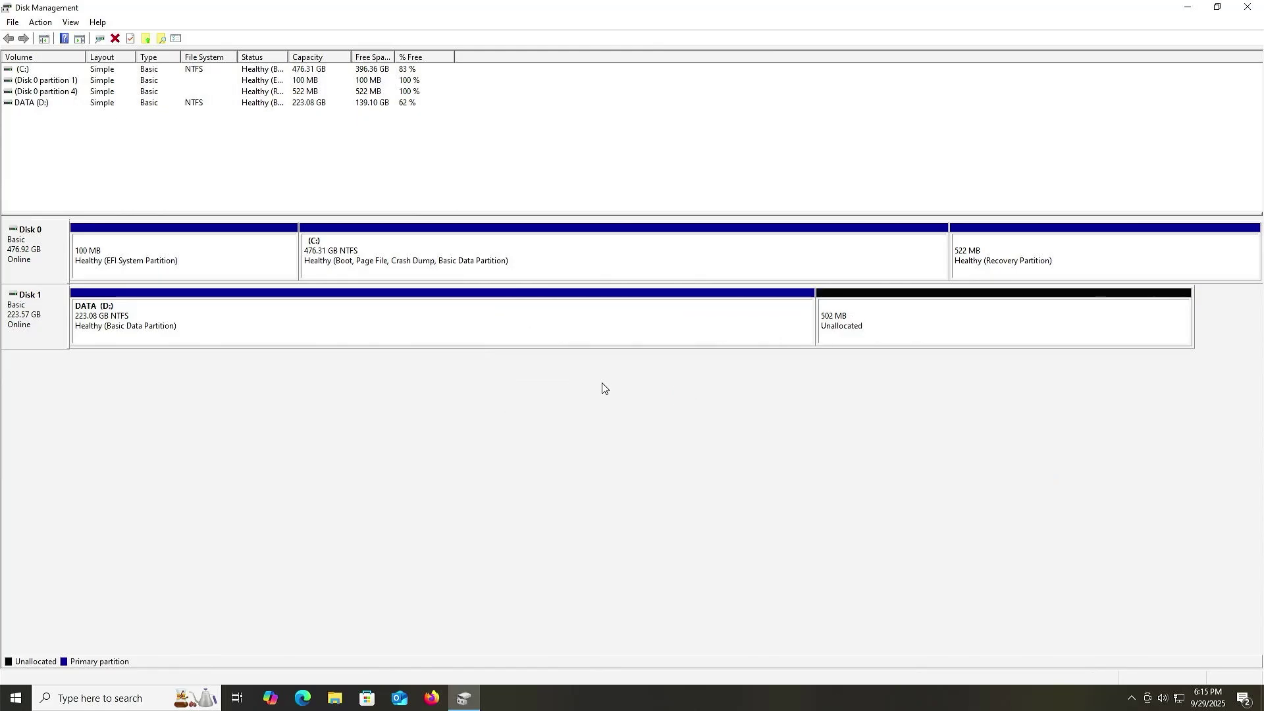
# Step: Extend the DATA (D:) volume with the 500 MB of unallocated space on Disk 1
pyautogui.click(601, 328)
pyautogui.rightClick(605, 327)
pyautogui.click(658, 413)
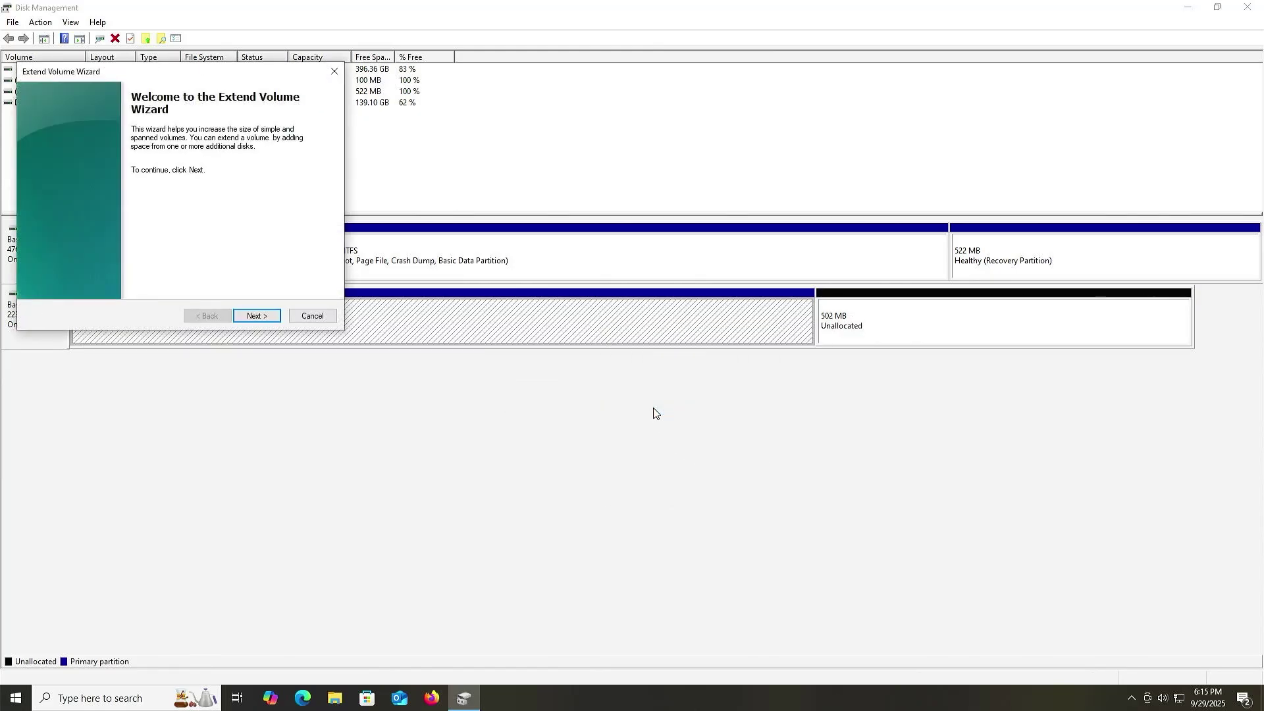
pyautogui.click(253, 317)
pyautogui.click(253, 317)
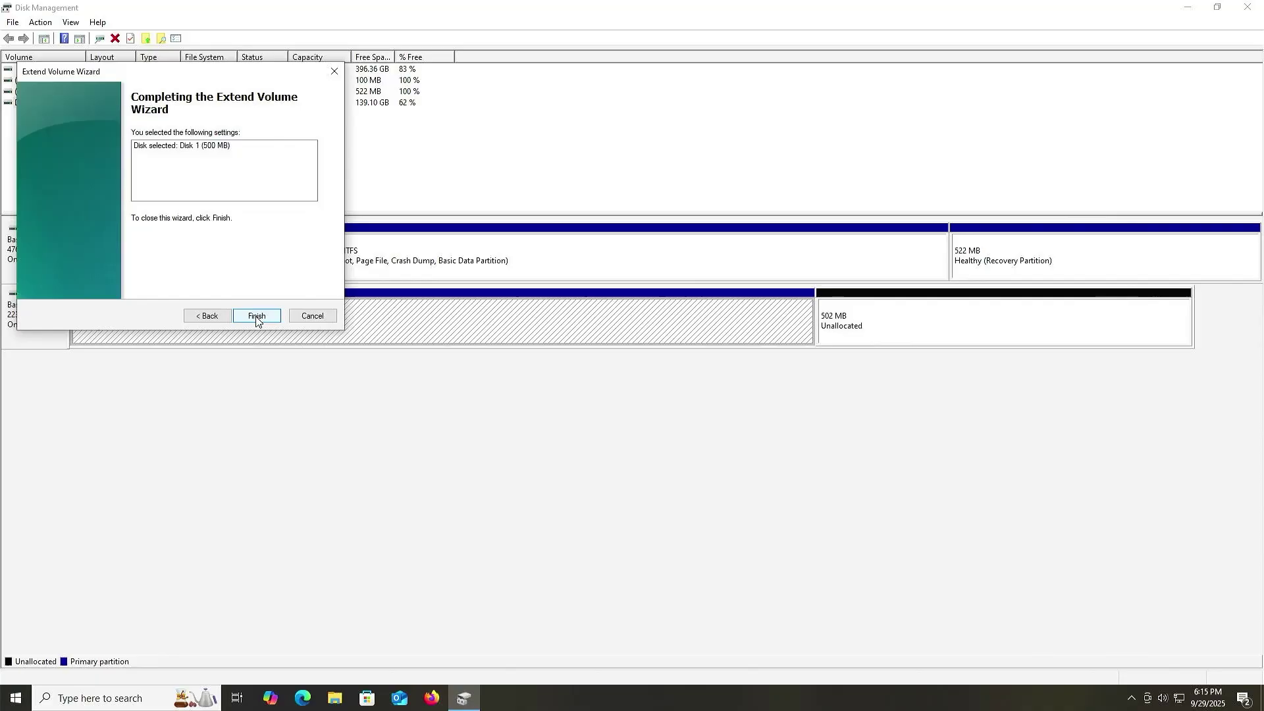
pyautogui.click(254, 316)
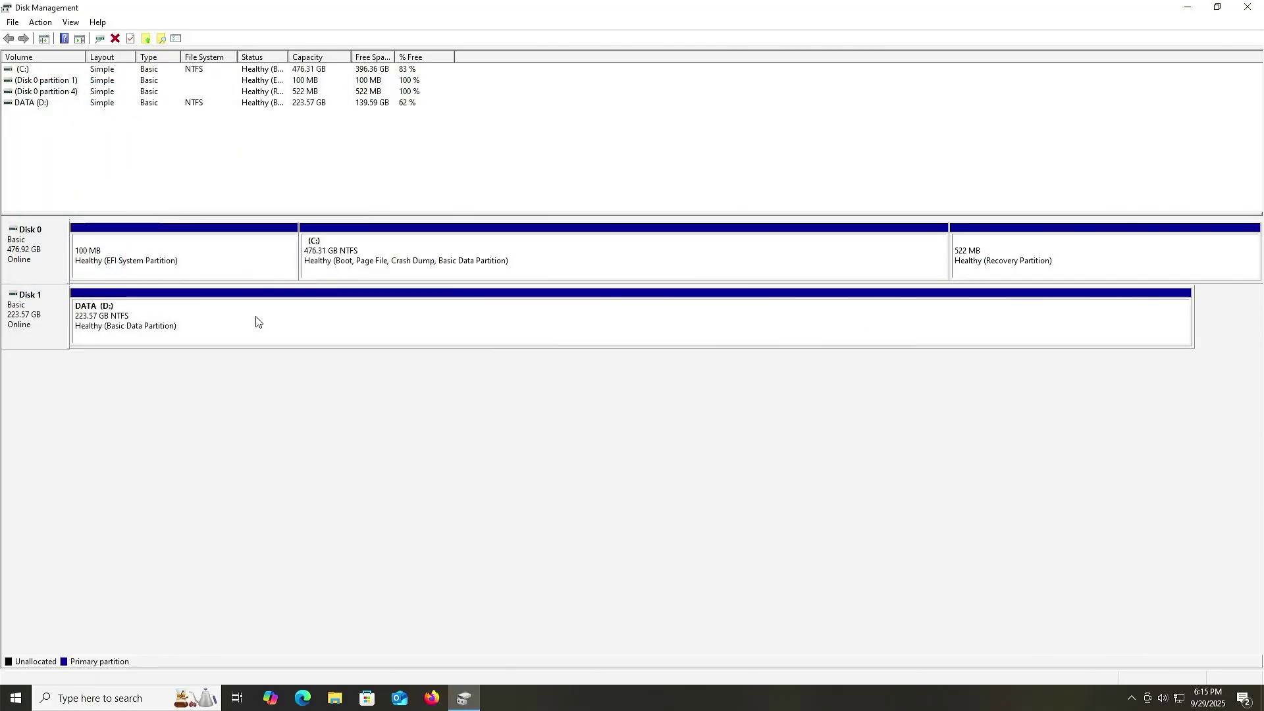